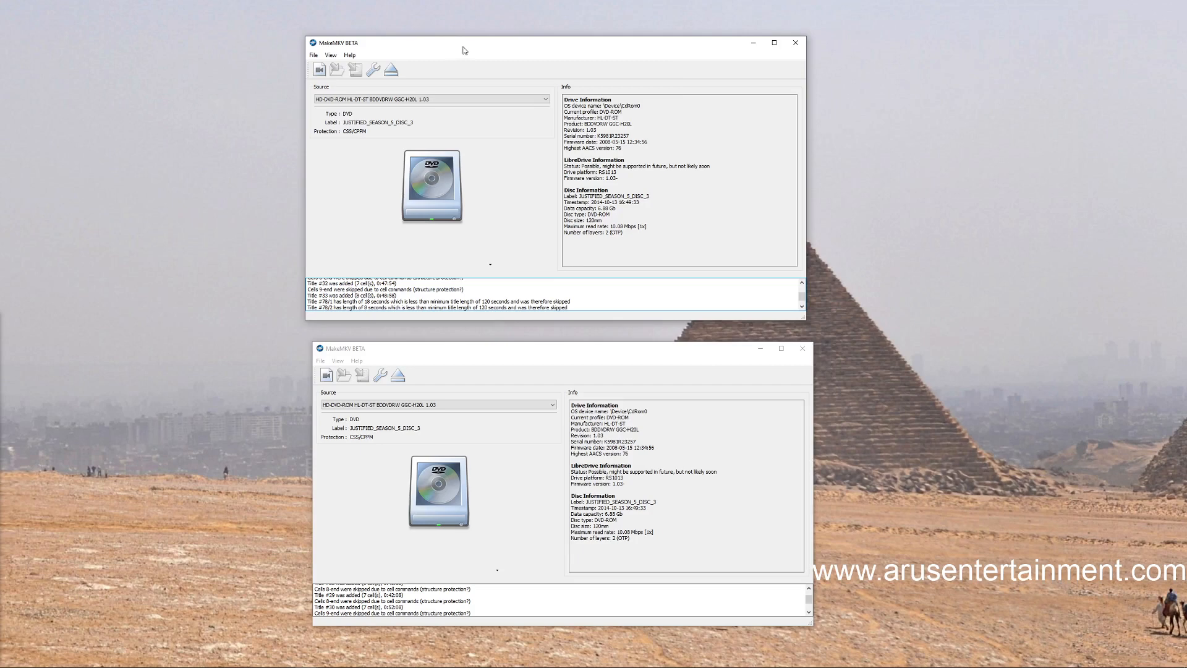
Open the JUSTIFIED_SEASON_5_DISC_3 DVD in the upper window and the JUSTIFIED_SEASON_6_DISC_1 DVD from the BD-RE WH16NS40 drive in the lower one
{"action": "left_click_drag", "start_coordinate": [463, 47], "coordinate": [469, 47]}
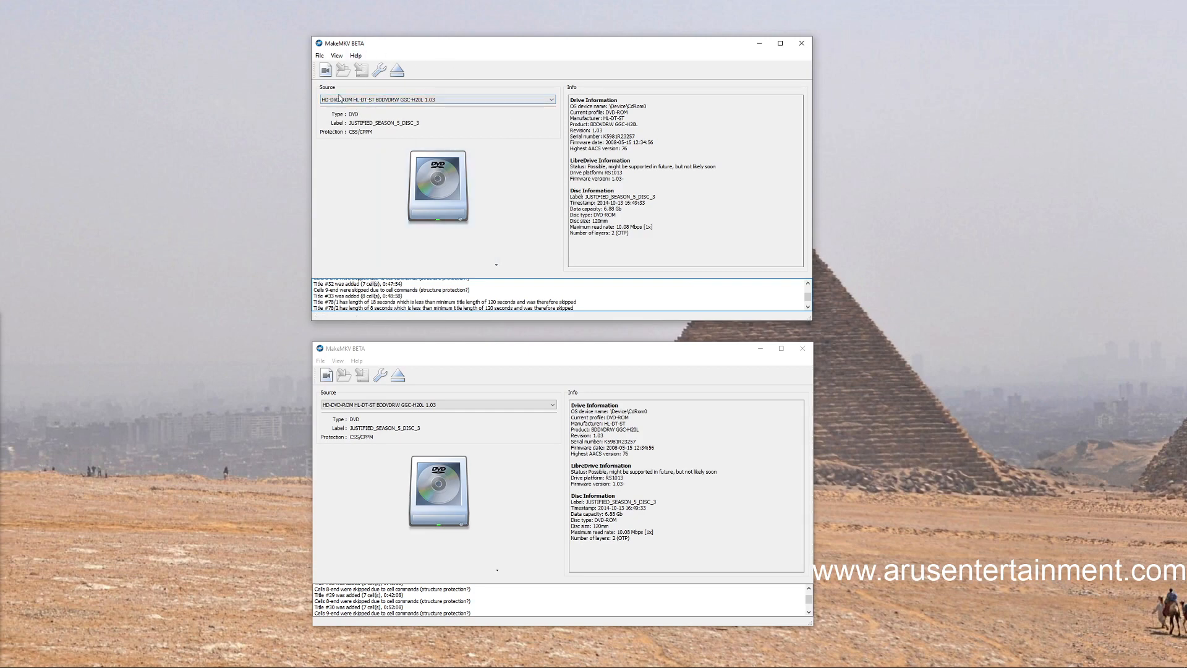
{"action": "left_click", "coordinate": [447, 172]}
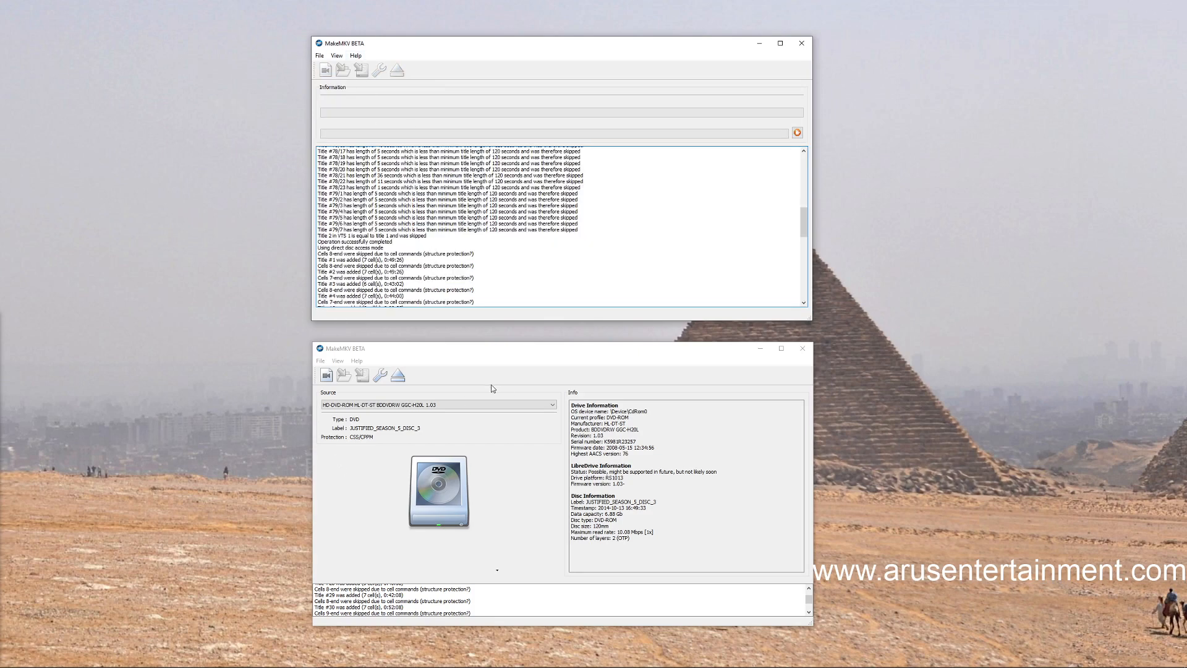
{"action": "left_click", "coordinate": [550, 404]}
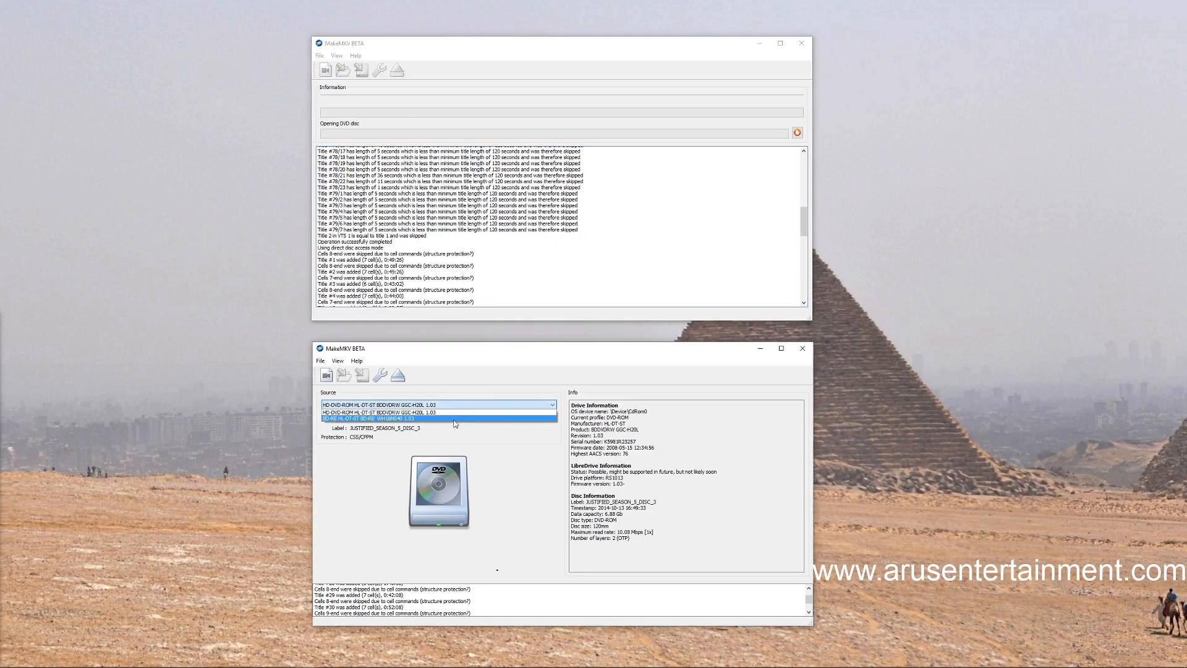
{"action": "left_click", "coordinate": [454, 419]}
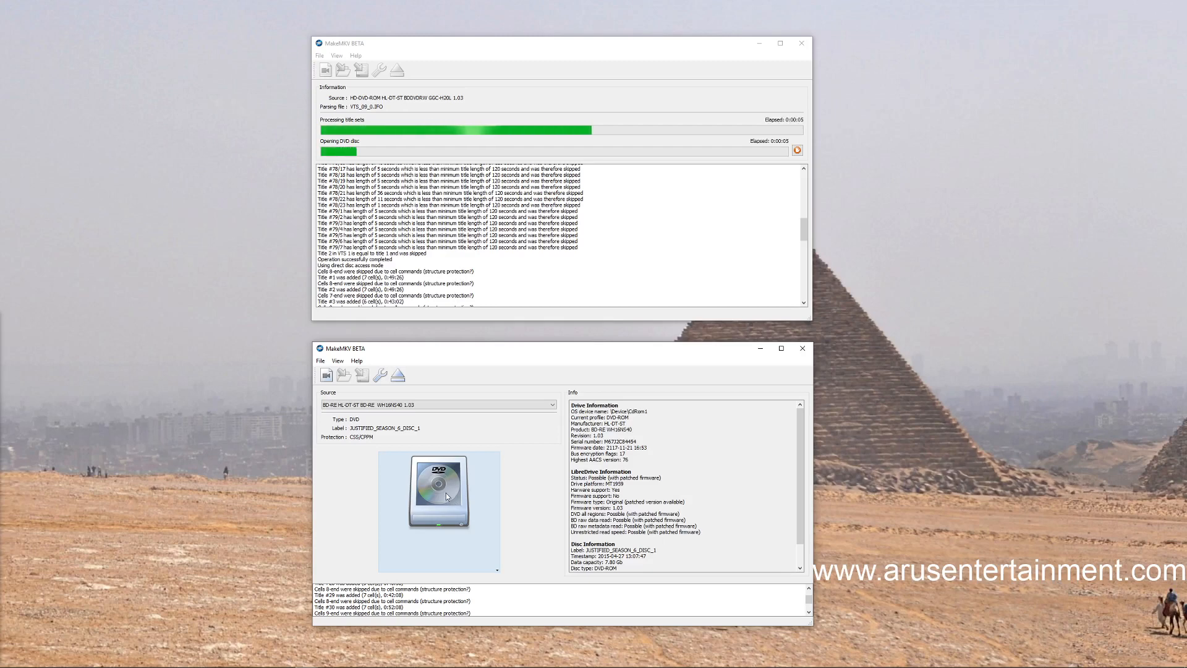
{"action": "left_click", "coordinate": [446, 492]}
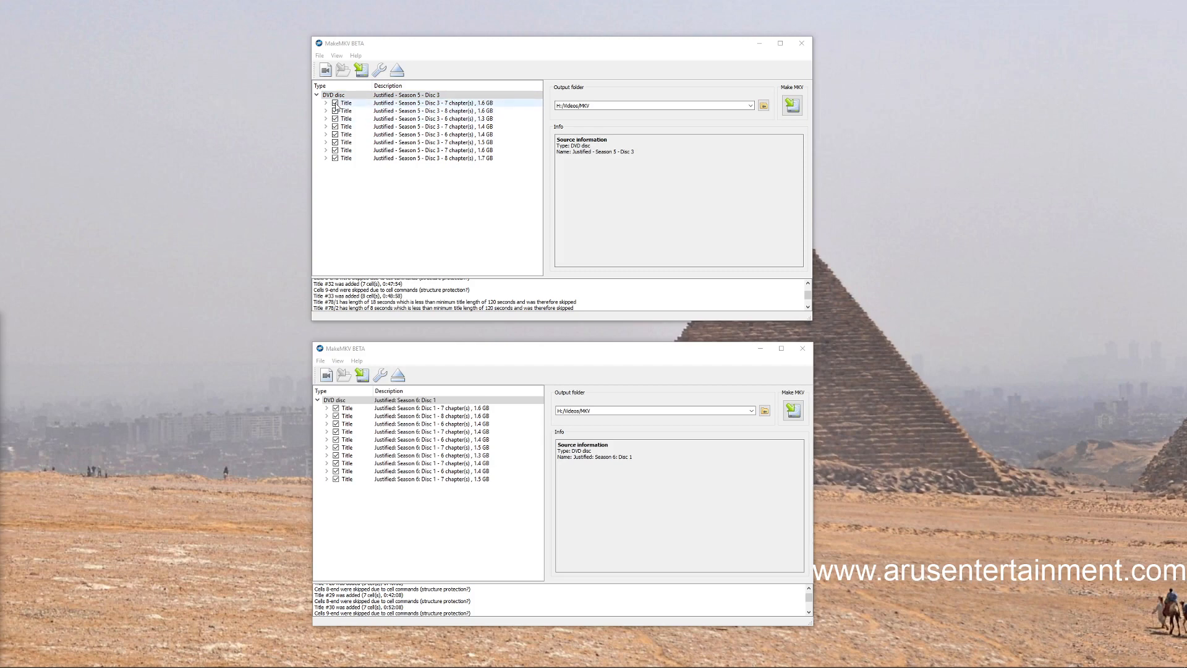
Unselect all titles of Justified Season 5 Disc 3, and select only the second, fourth, sixth and eighth titles
{"action": "right_click", "coordinate": [418, 220]}
{"action": "left_click", "coordinate": [446, 255]}
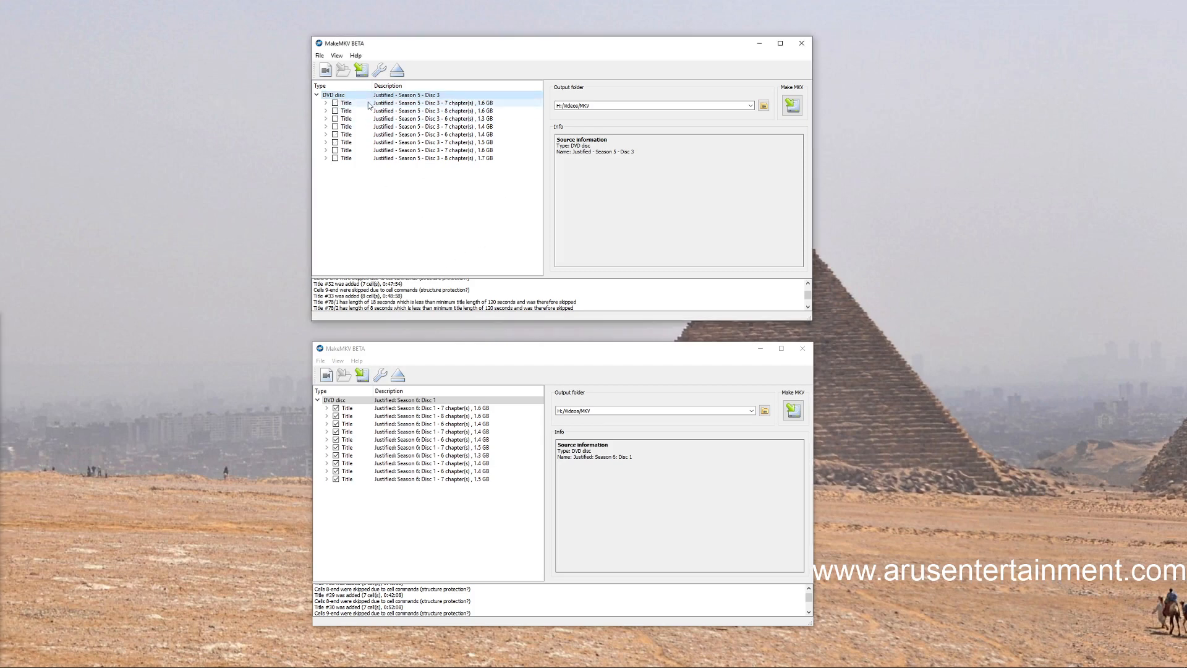
{"action": "left_click", "coordinate": [335, 110]}
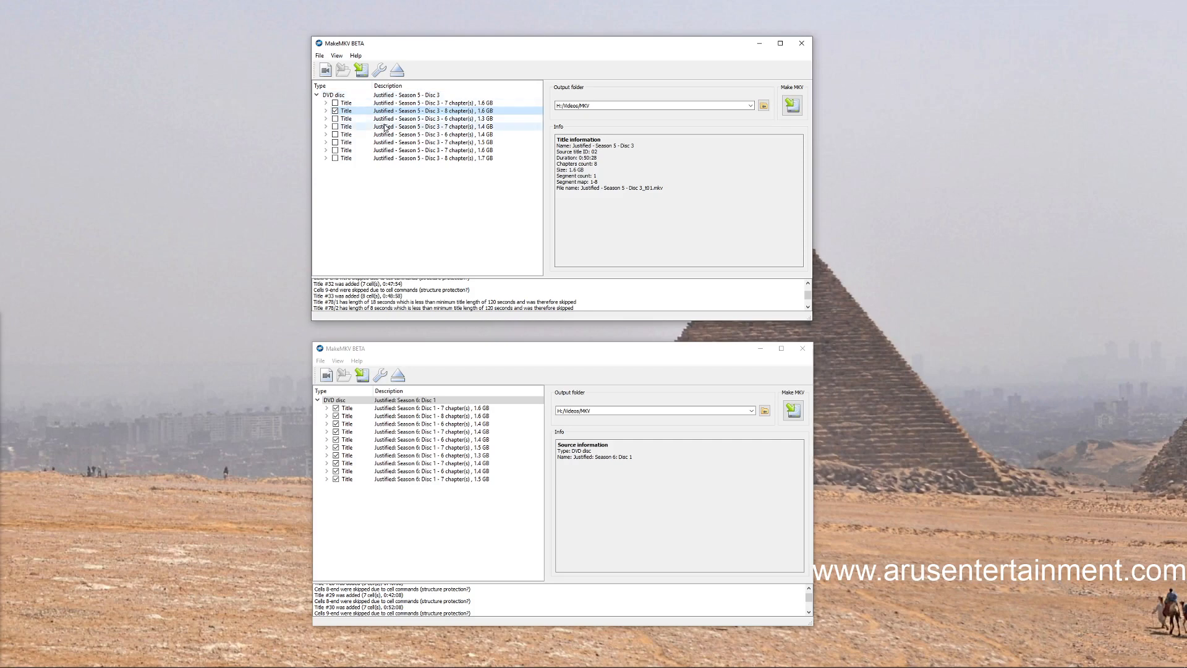
{"action": "left_click", "coordinate": [335, 143]}
{"action": "left_click", "coordinate": [336, 158]}
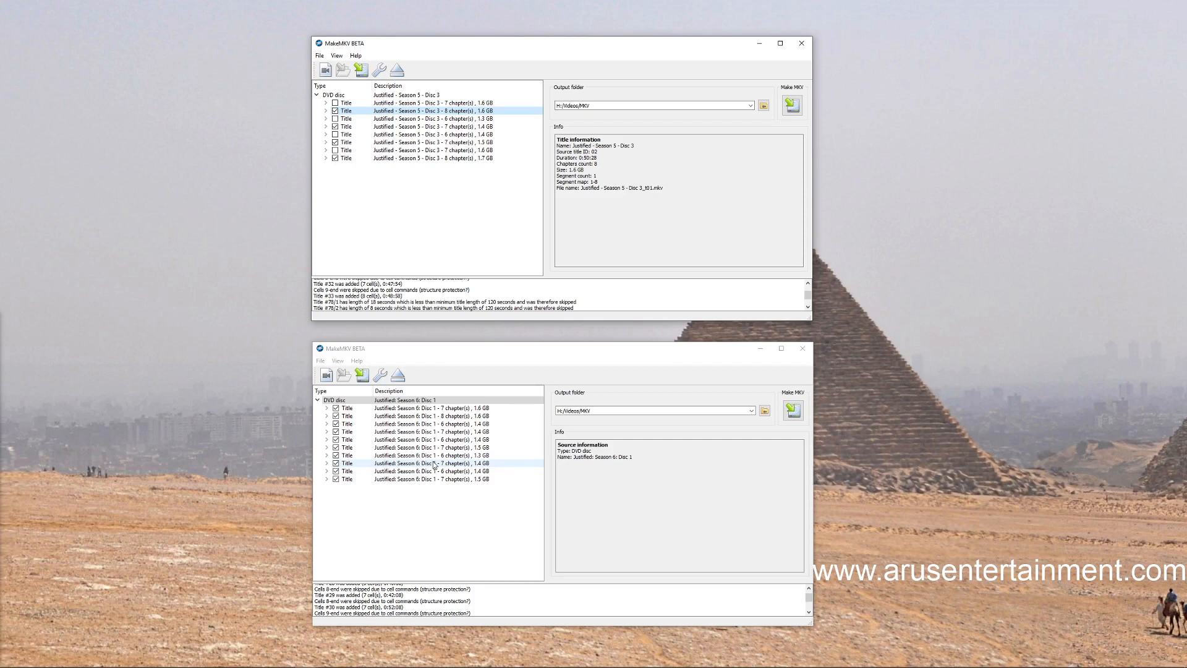
Unselect all titles of Justified Season 6 Disc 1, and select only the second, fourth, sixth, eighth and tenth titles
{"action": "right_click", "coordinate": [410, 530]}
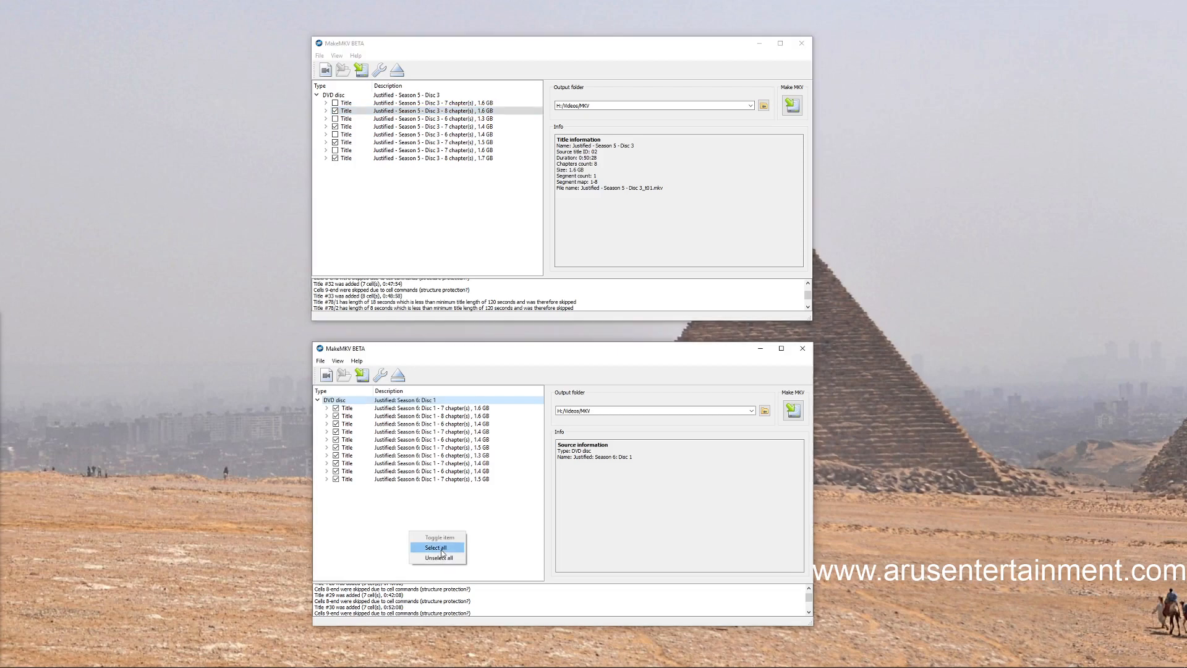
{"action": "left_click", "coordinate": [439, 558]}
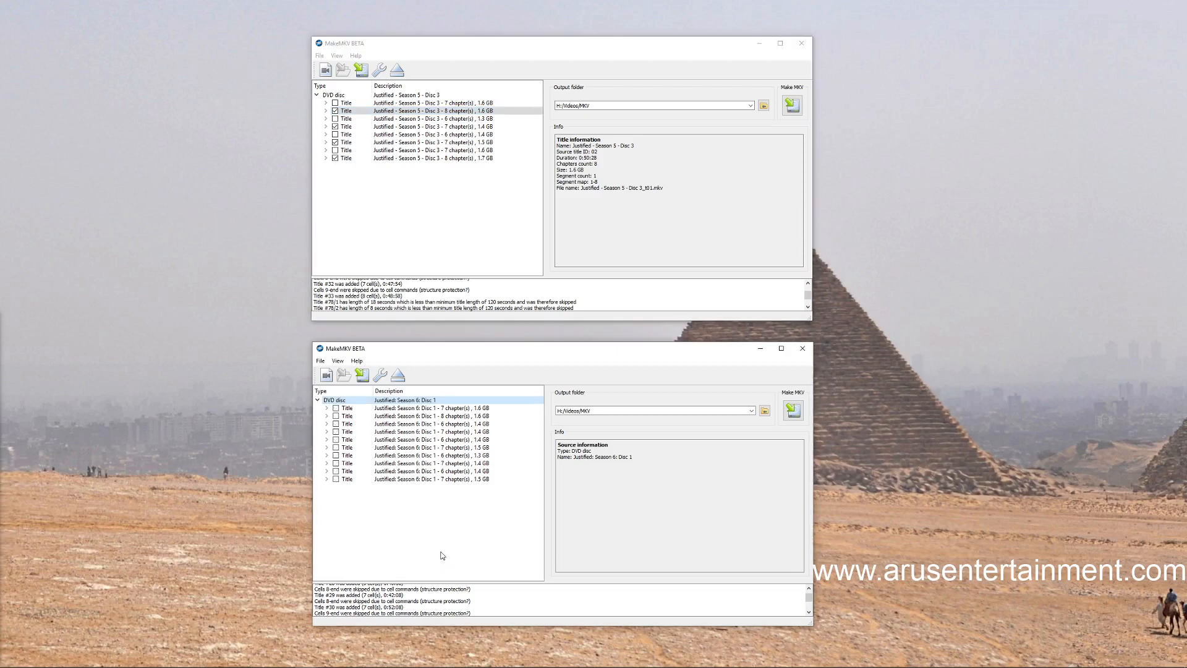
{"action": "left_click", "coordinate": [336, 417]}
{"action": "left_click", "coordinate": [335, 431]}
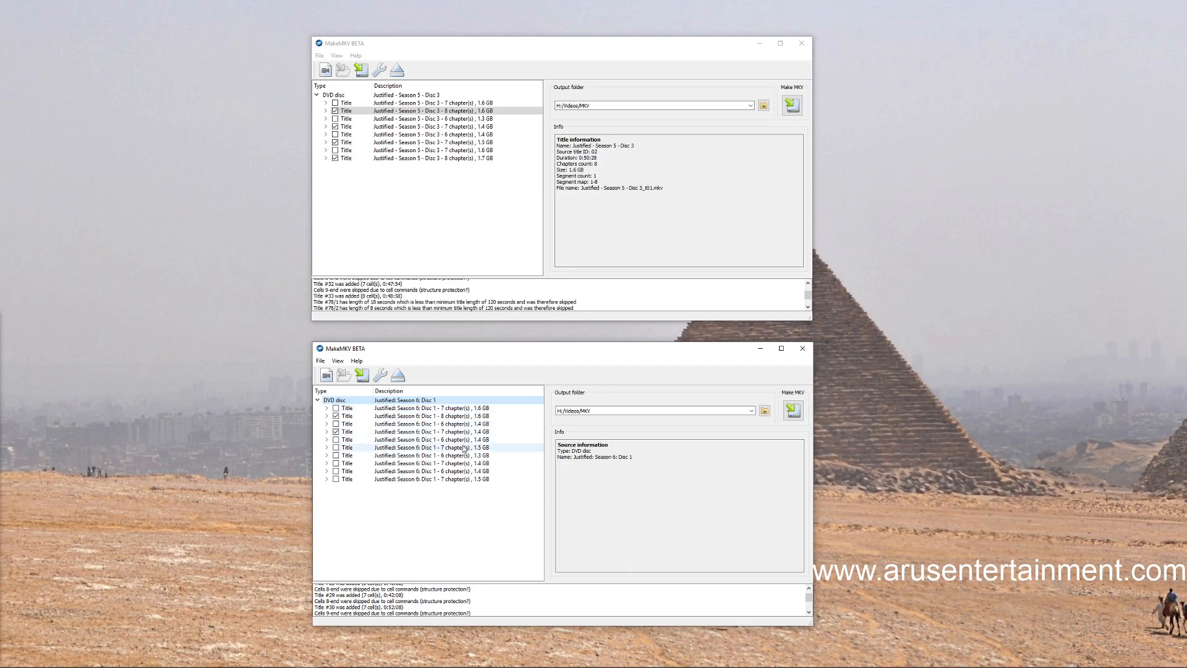
{"action": "left_click", "coordinate": [336, 448]}
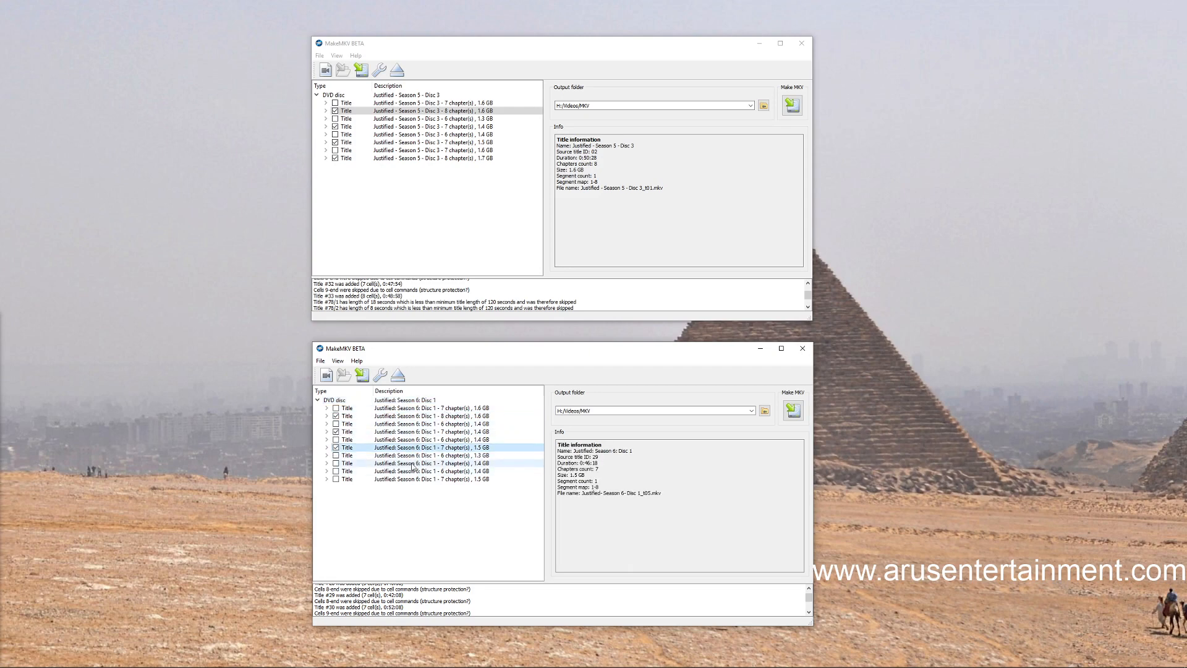
{"action": "left_click", "coordinate": [336, 479]}
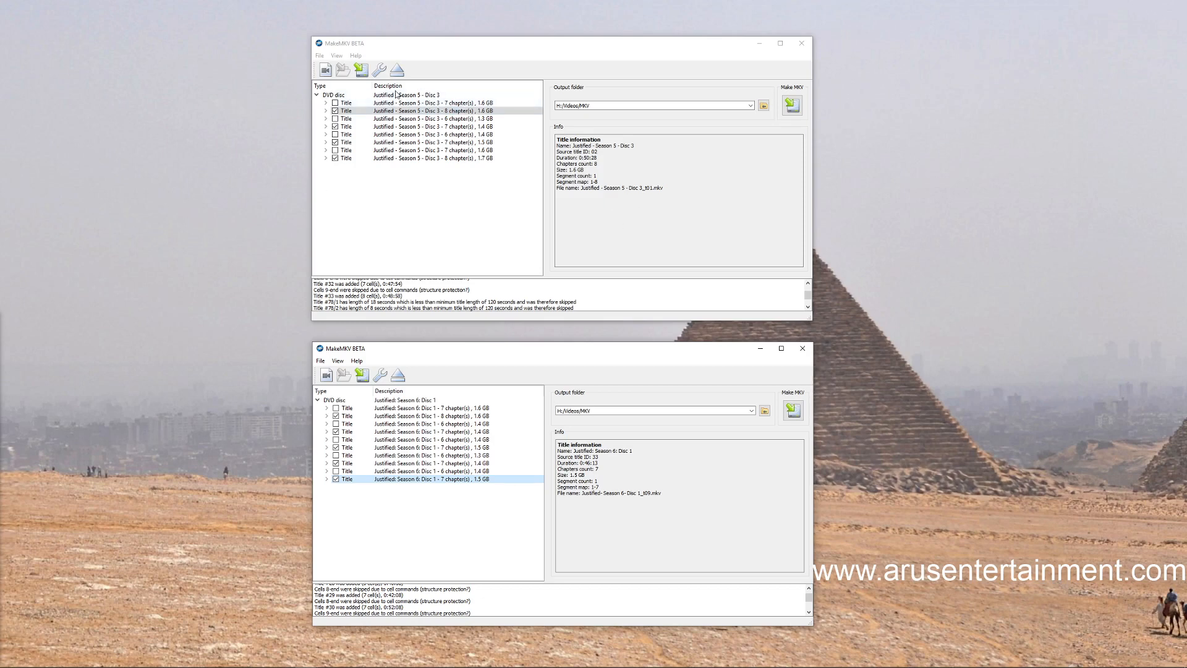
Switch to File Explorer and place the window of the MKV Disc 5 folder beside the two ripping windows
{"action": "left_click", "coordinate": [747, 108]}
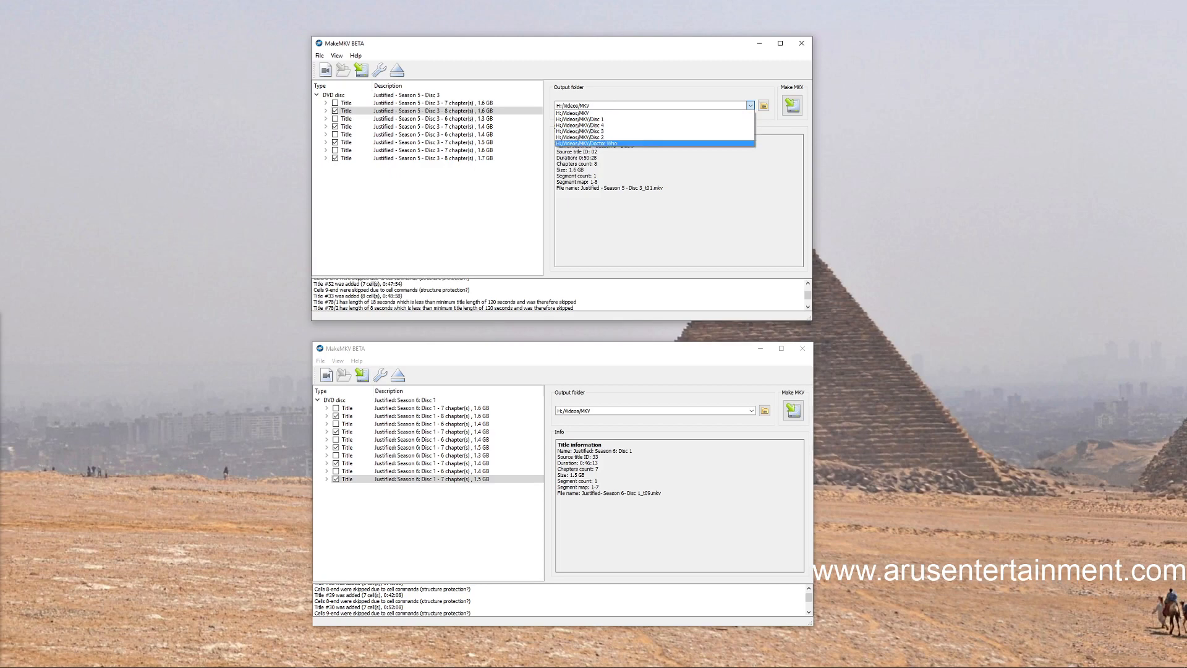
{"action": "left_click", "coordinate": [144, 660]}
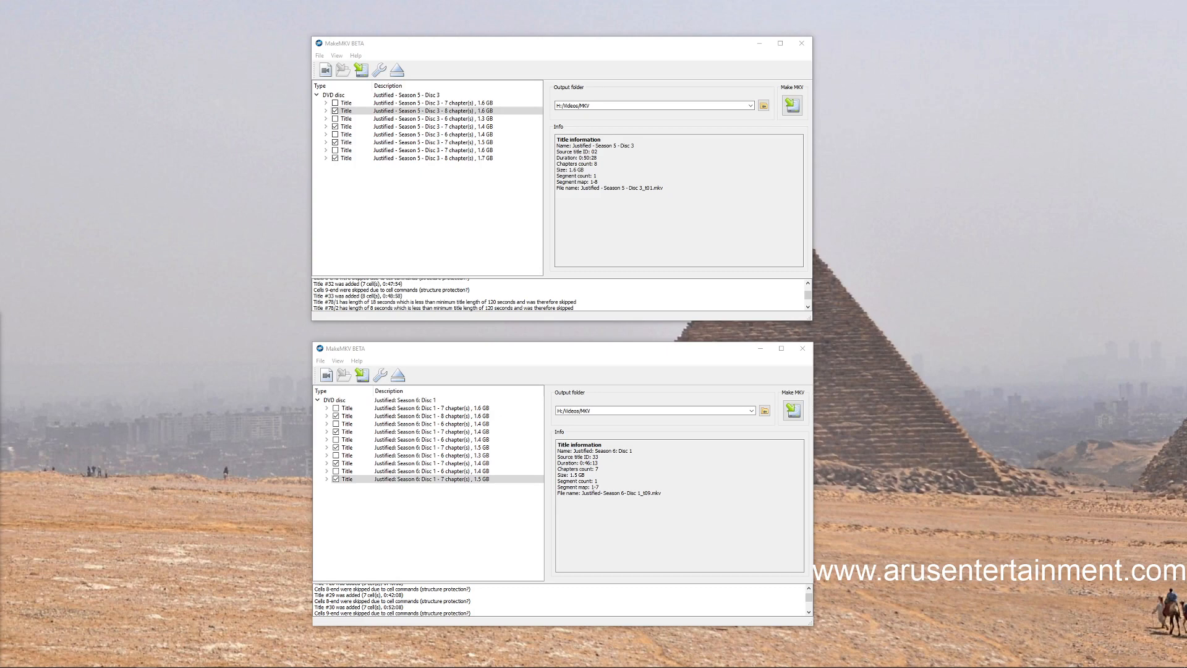
{"action": "left_click_drag", "start_coordinate": [0, 172], "coordinate": [931, 173]}
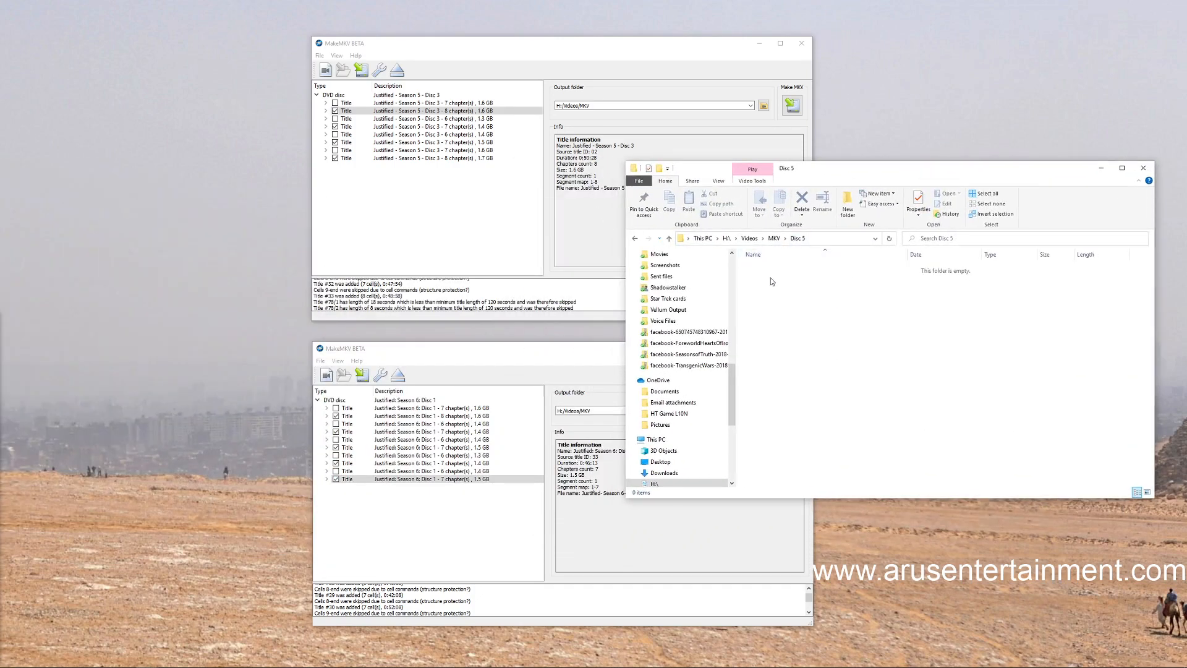
Set the Season 6 Disc 1 output folder to H:/Videos/MKV/Disc 5 and start saving its selected titles as MKV files
{"action": "left_click", "coordinate": [526, 396]}
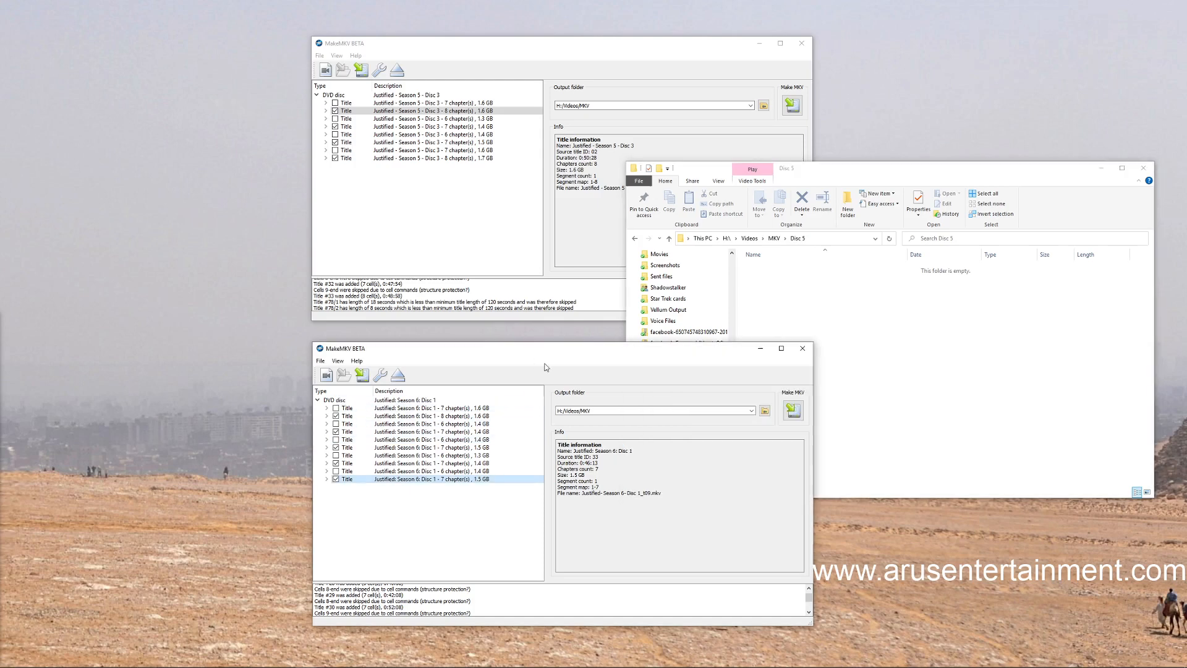
{"action": "left_click", "coordinate": [739, 411]}
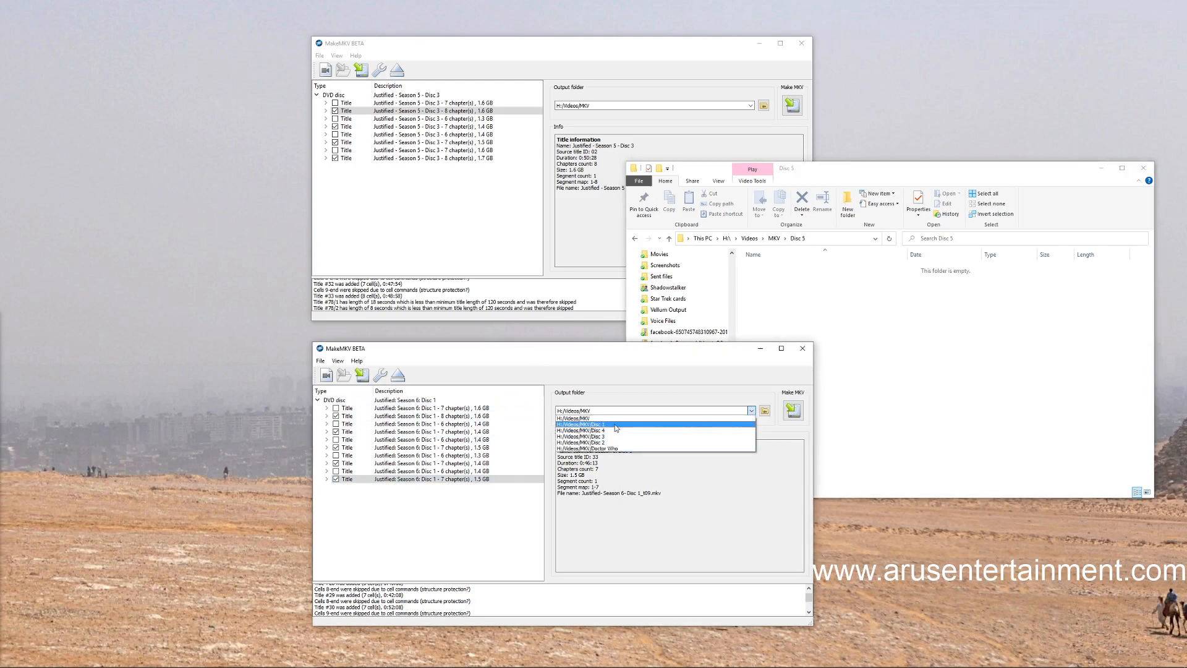
{"action": "left_click", "coordinate": [765, 412]}
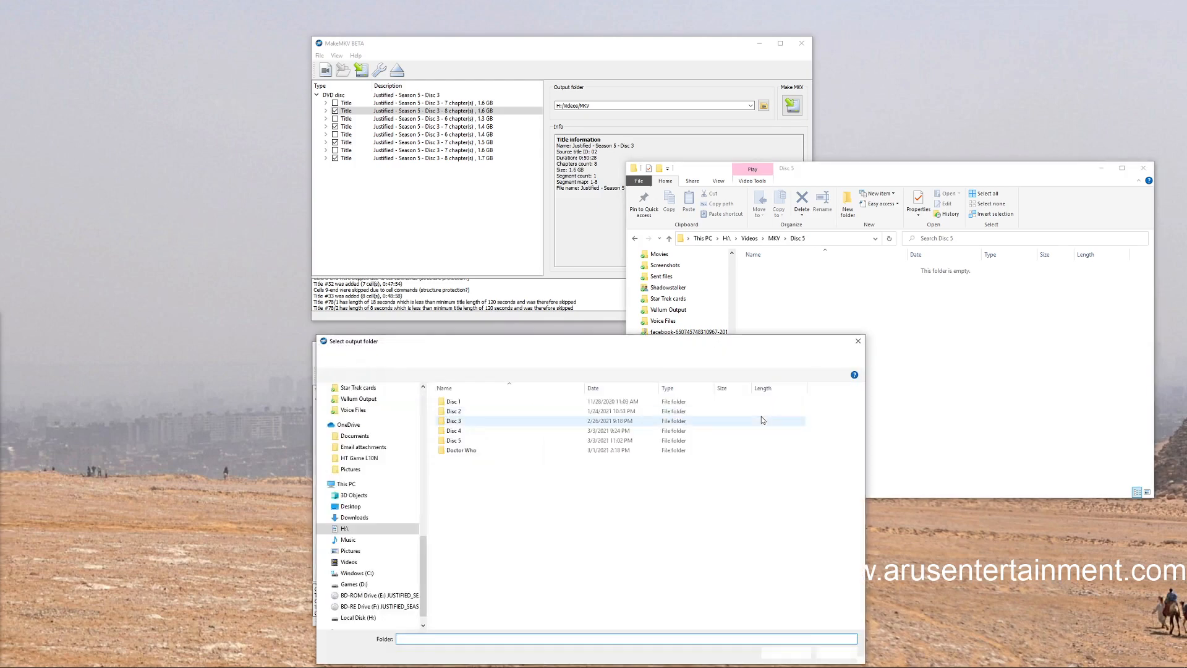
{"action": "left_click", "coordinate": [467, 443]}
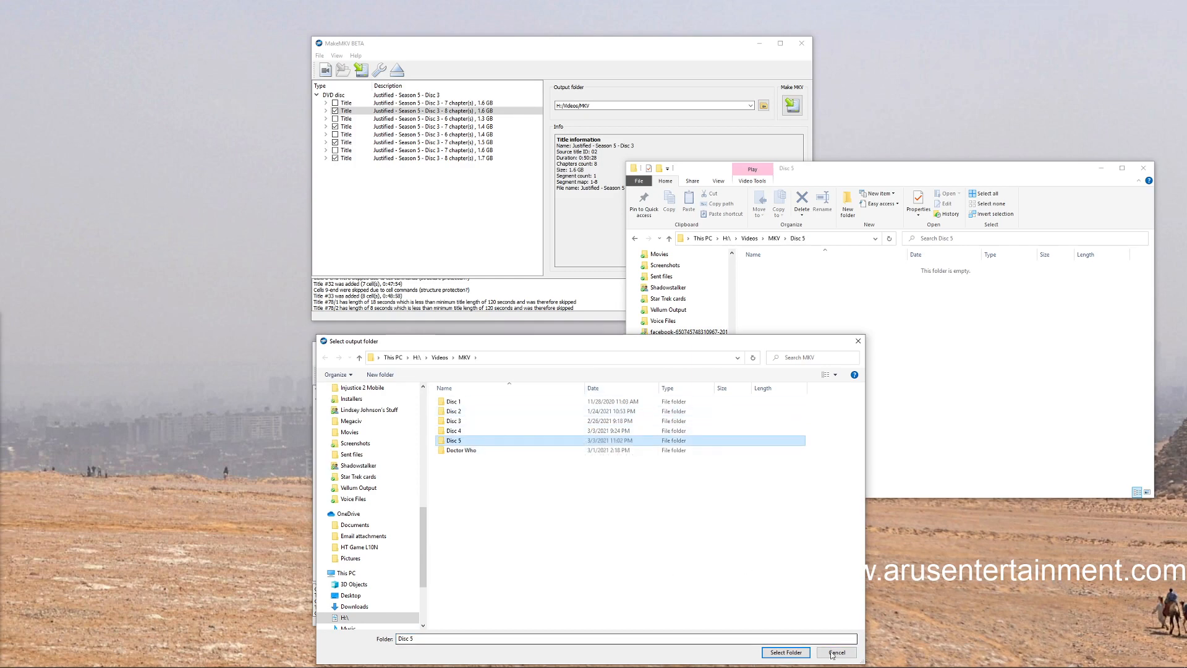
{"action": "left_click", "coordinate": [786, 653]}
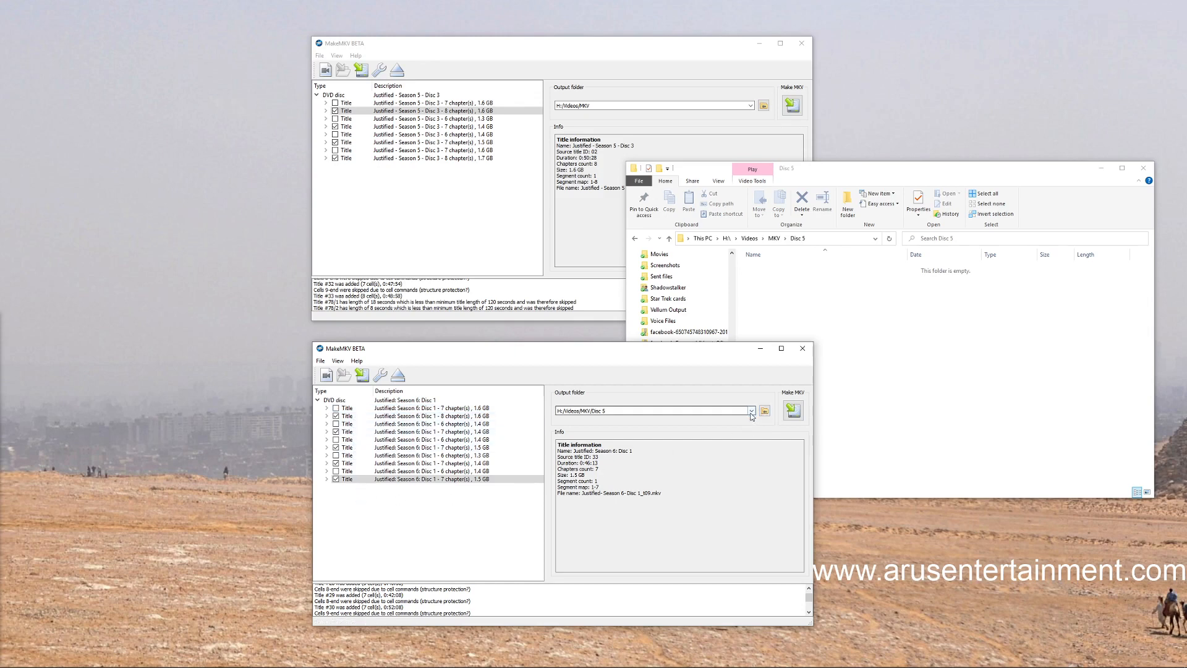
{"action": "left_click", "coordinate": [794, 410]}
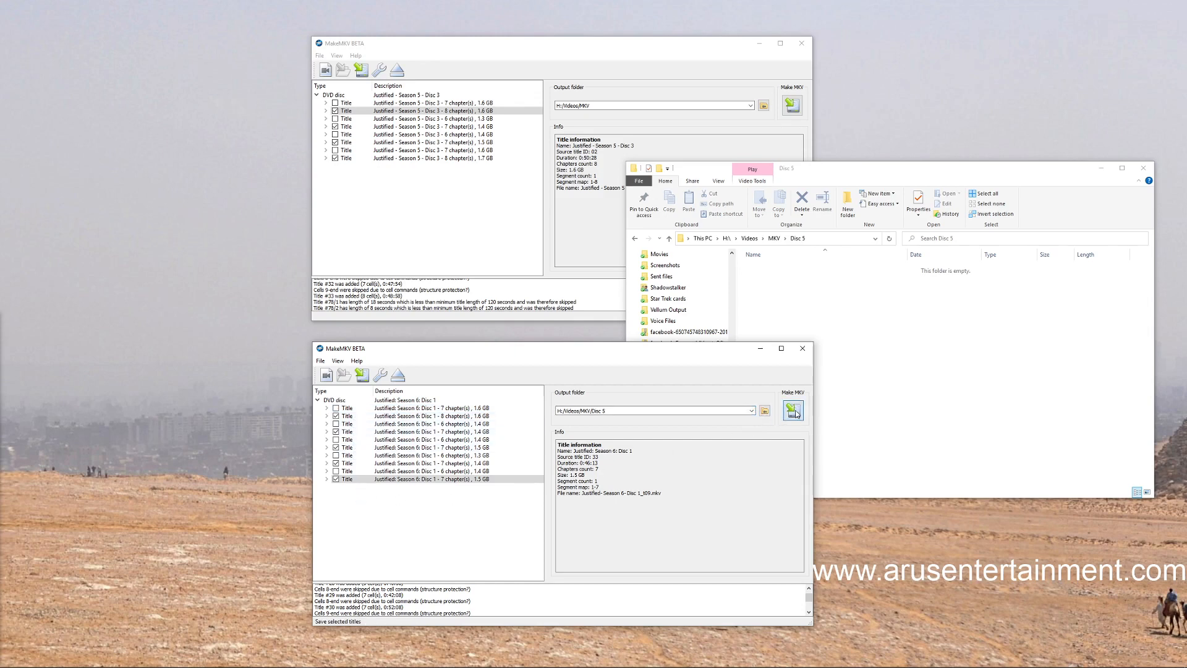
Switch to File Explorer and open the Disc 1 folder from Quick access
{"action": "left_click", "coordinate": [1021, 425]}
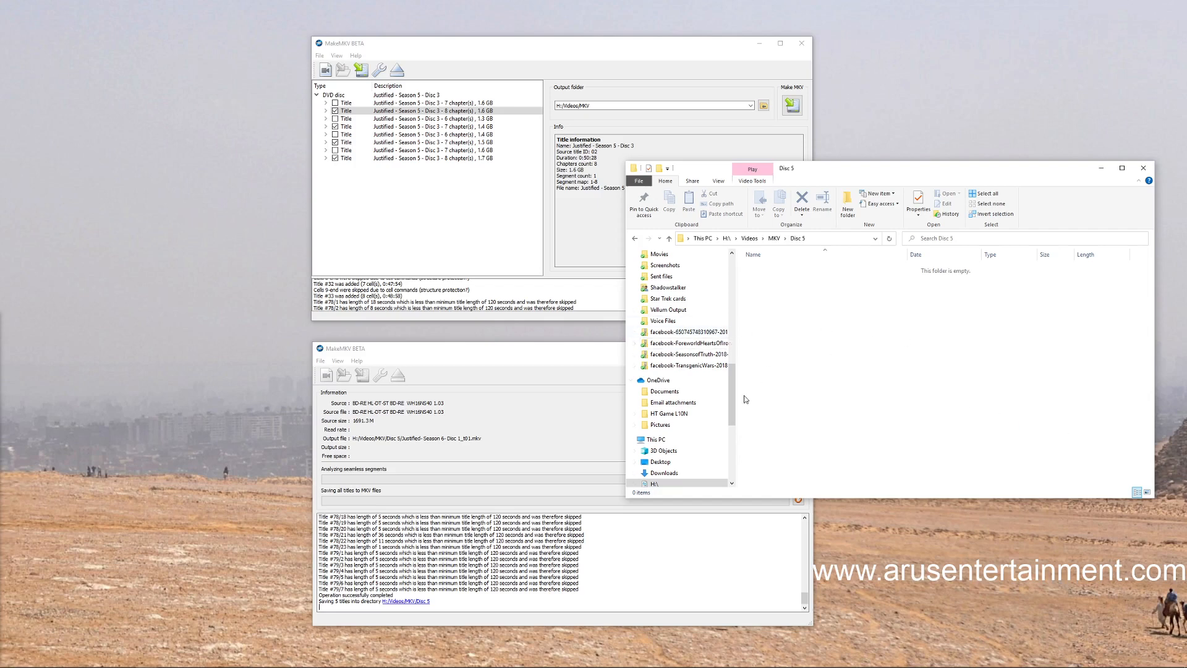
{"action": "mouse_move", "coordinate": [733, 401]}
{"action": "left_mouse_down"}
{"action": "mouse_move", "coordinate": [733, 293]}
{"action": "mouse_move", "coordinate": [731, 377]}
{"action": "left_mouse_up"}
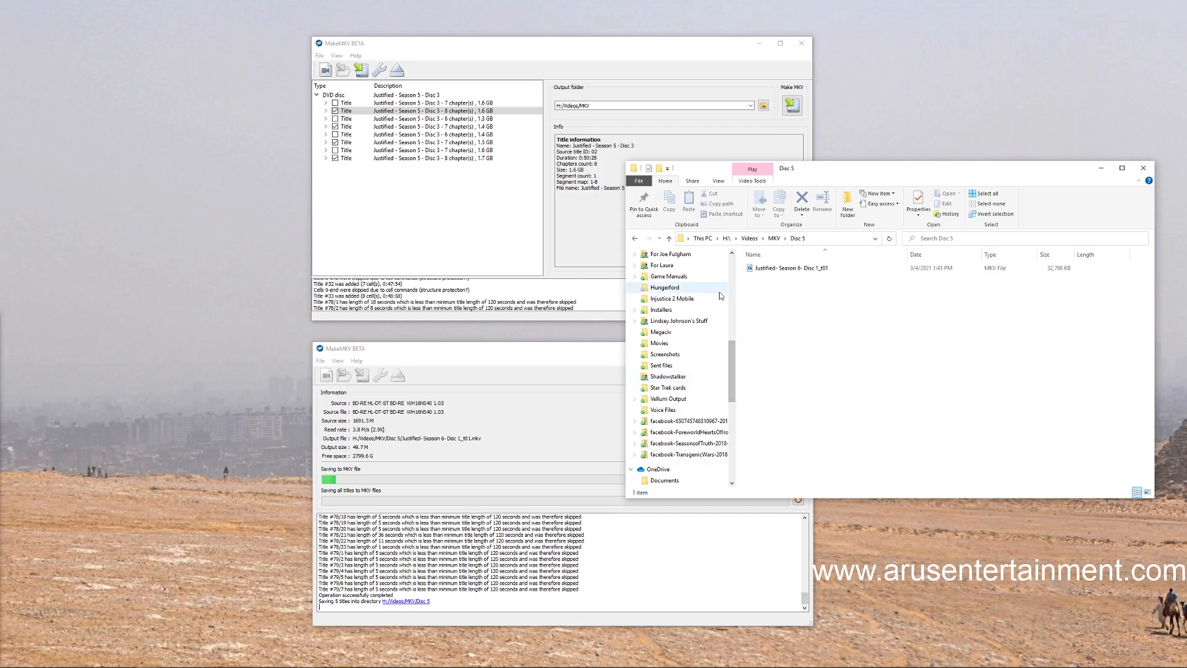
{"action": "left_click_drag", "start_coordinate": [737, 371], "coordinate": [732, 283]}
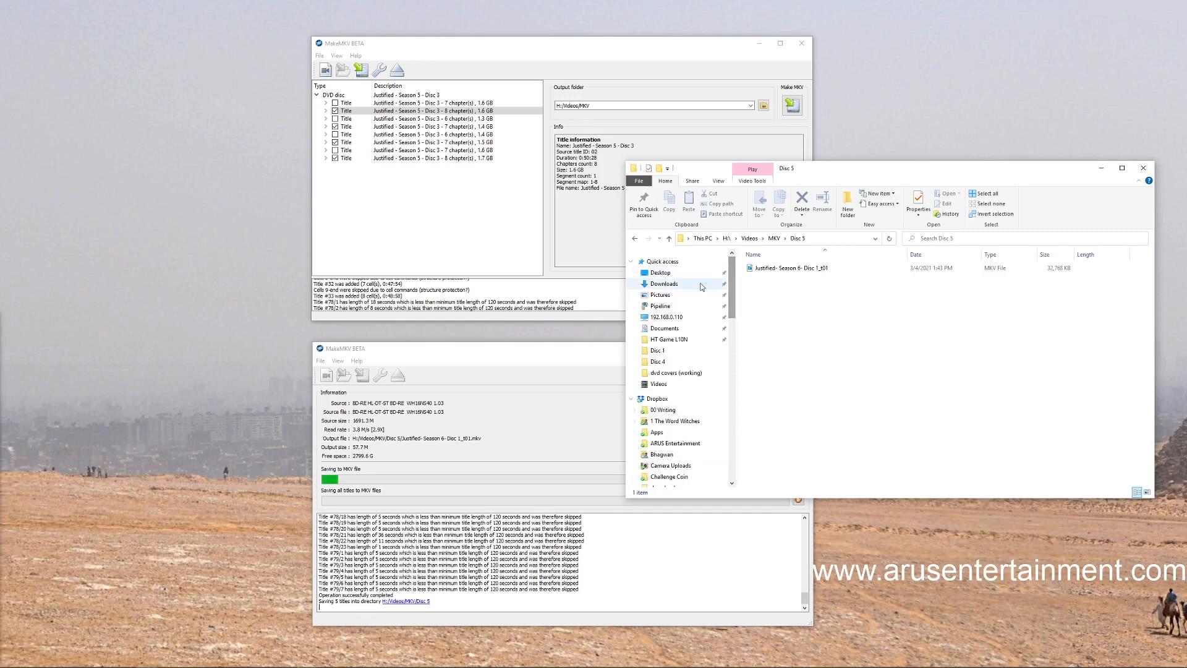
{"action": "left_click", "coordinate": [656, 352]}
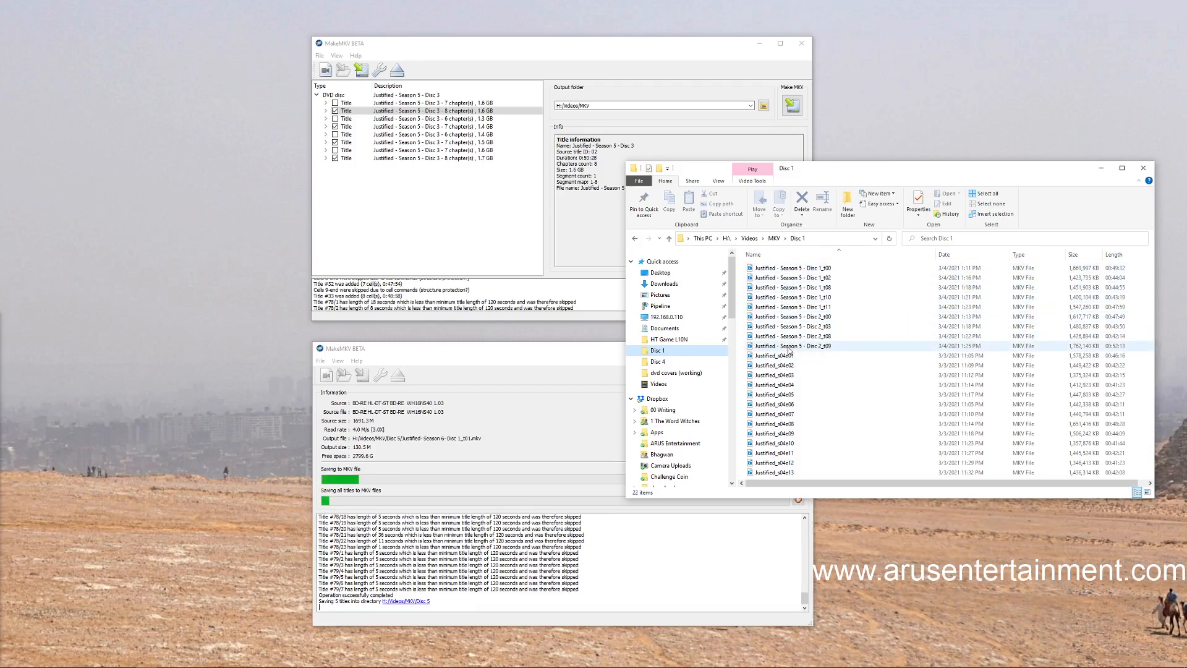
Set the Season 5 Disc 3 output folder to H:/Videos/MKV/Disc 1 and start saving its selected titles as MKV files
{"action": "left_click", "coordinate": [603, 85]}
{"action": "left_click", "coordinate": [750, 106]}
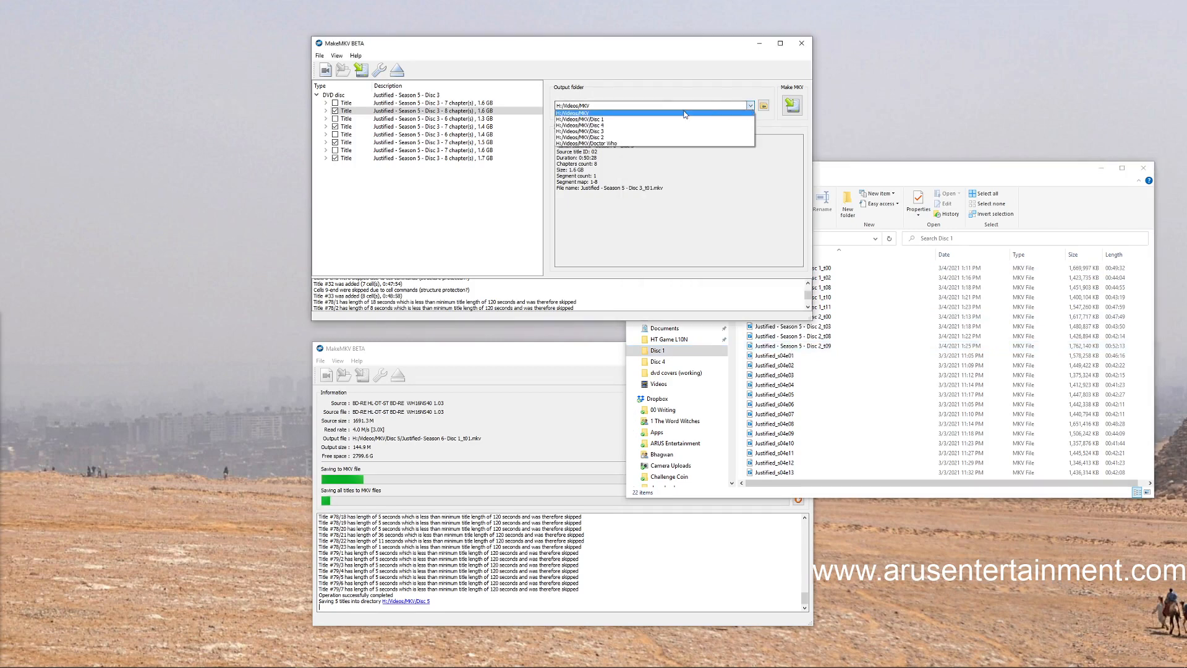
{"action": "left_click", "coordinate": [654, 119]}
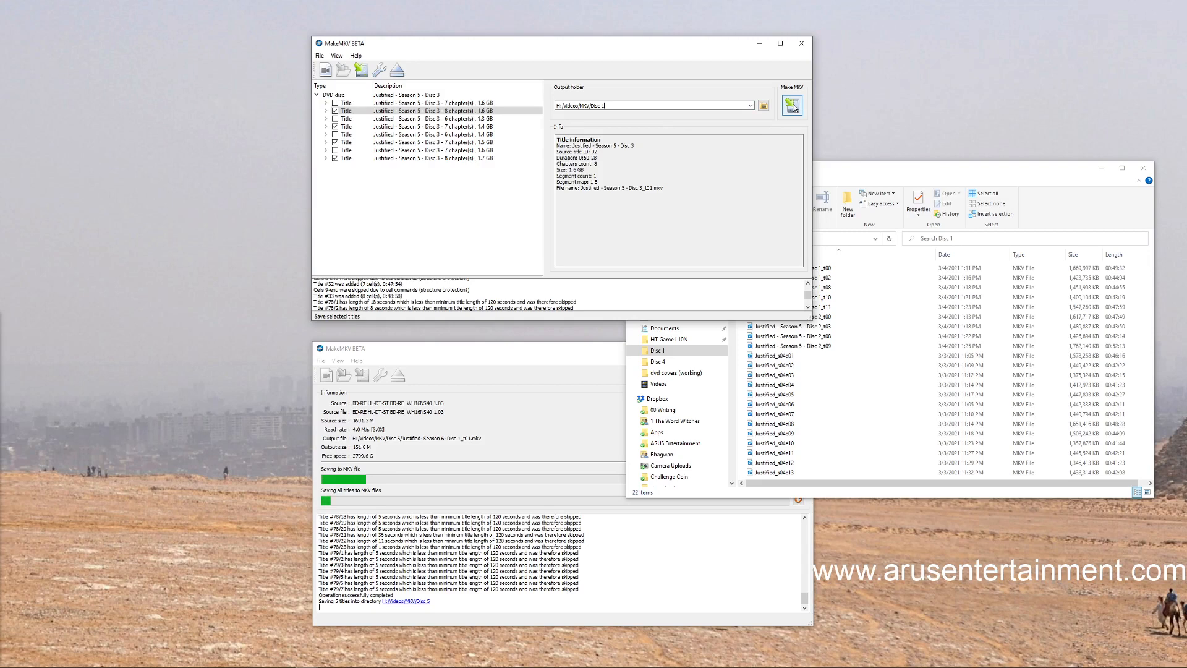
{"action": "left_click", "coordinate": [793, 107]}
Minimize both MakeMKV windows and move the Disc 1 folder window to the other side of the desktop
{"action": "left_click", "coordinate": [866, 169]}
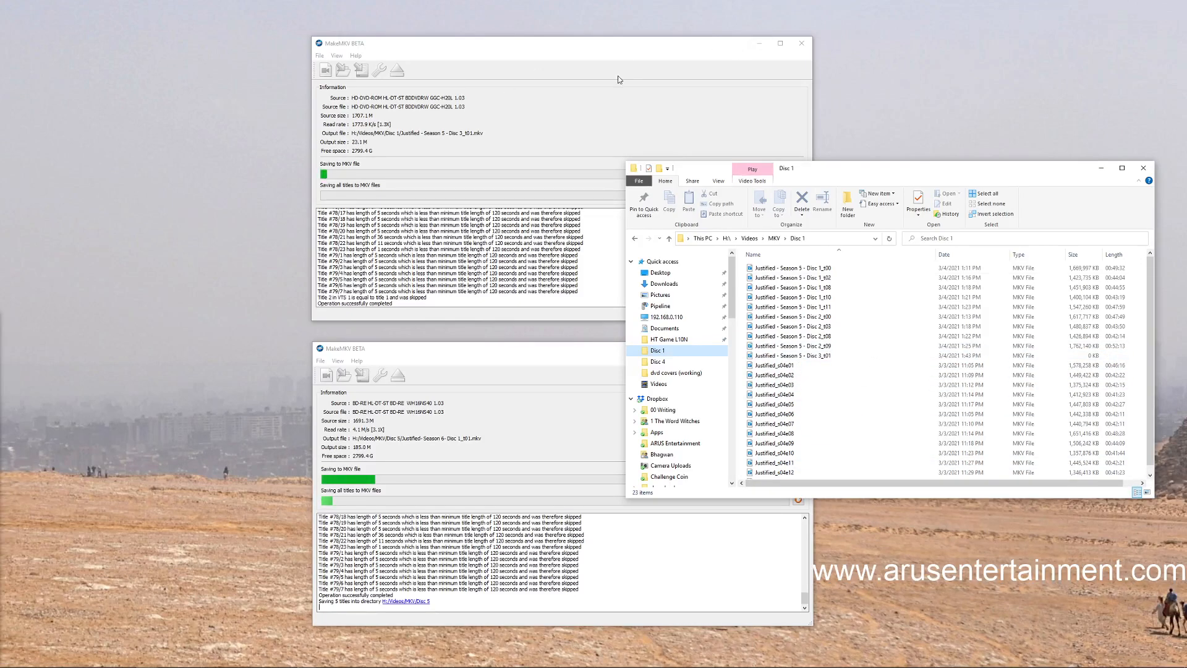
{"action": "left_click", "coordinate": [609, 56]}
{"action": "left_click", "coordinate": [536, 353]}
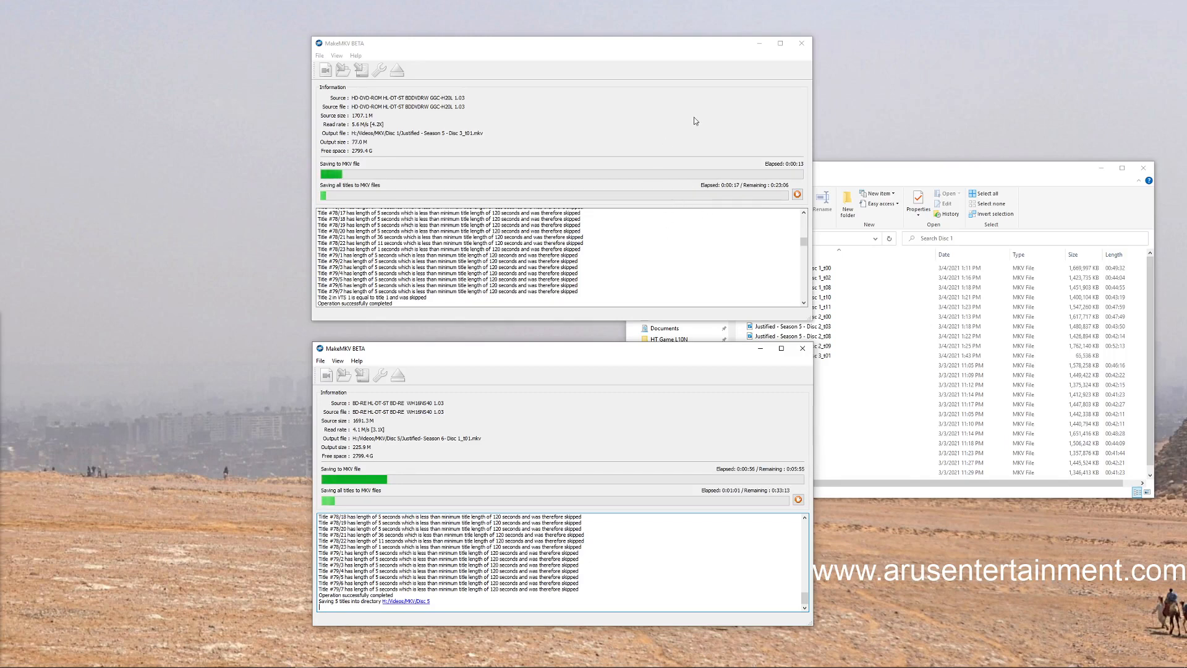
{"action": "left_click", "coordinate": [760, 43]}
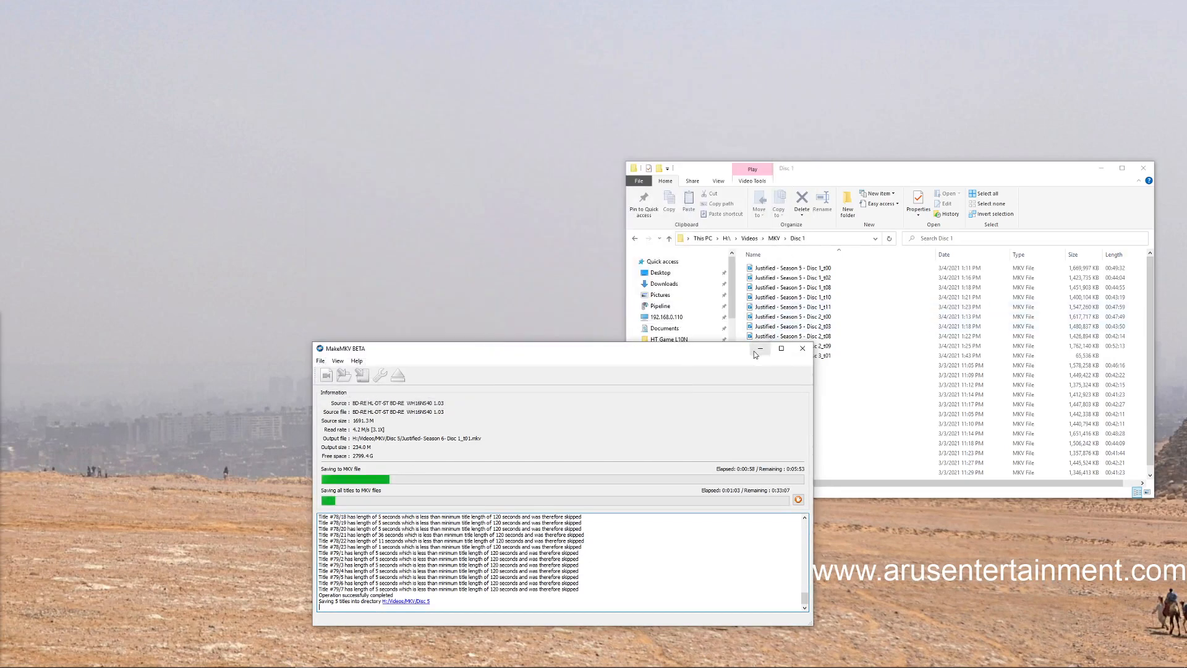
{"action": "left_click", "coordinate": [756, 351]}
{"action": "left_click_drag", "start_coordinate": [977, 170], "coordinate": [381, 132]}
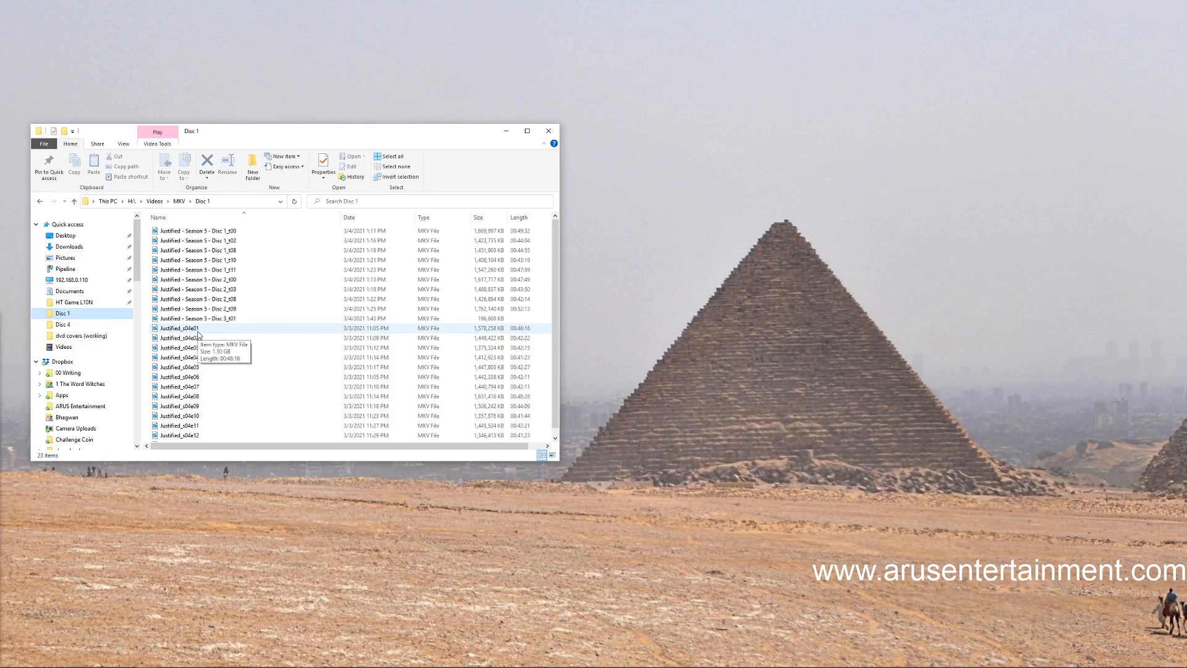
Rename the file "Justified - Season 5 - Disc 1_t00" in the Disc 1 folder as Justified_s05e01
{"action": "left_click", "coordinate": [222, 233]}
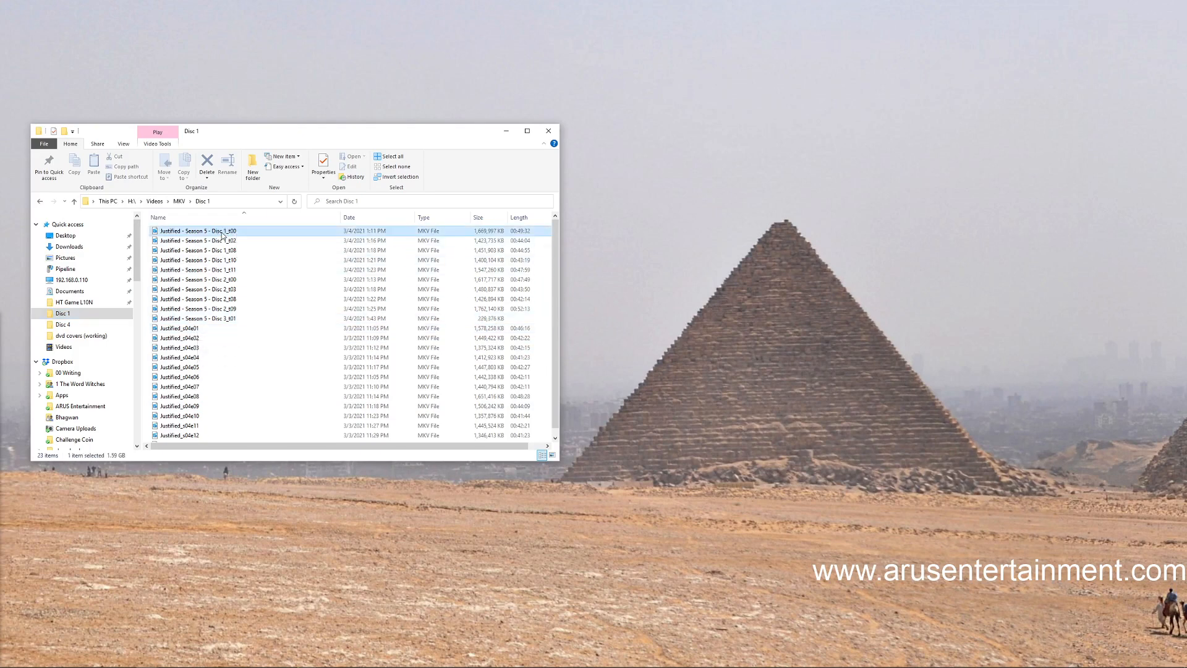
{"action": "right_click", "coordinate": [222, 234]}
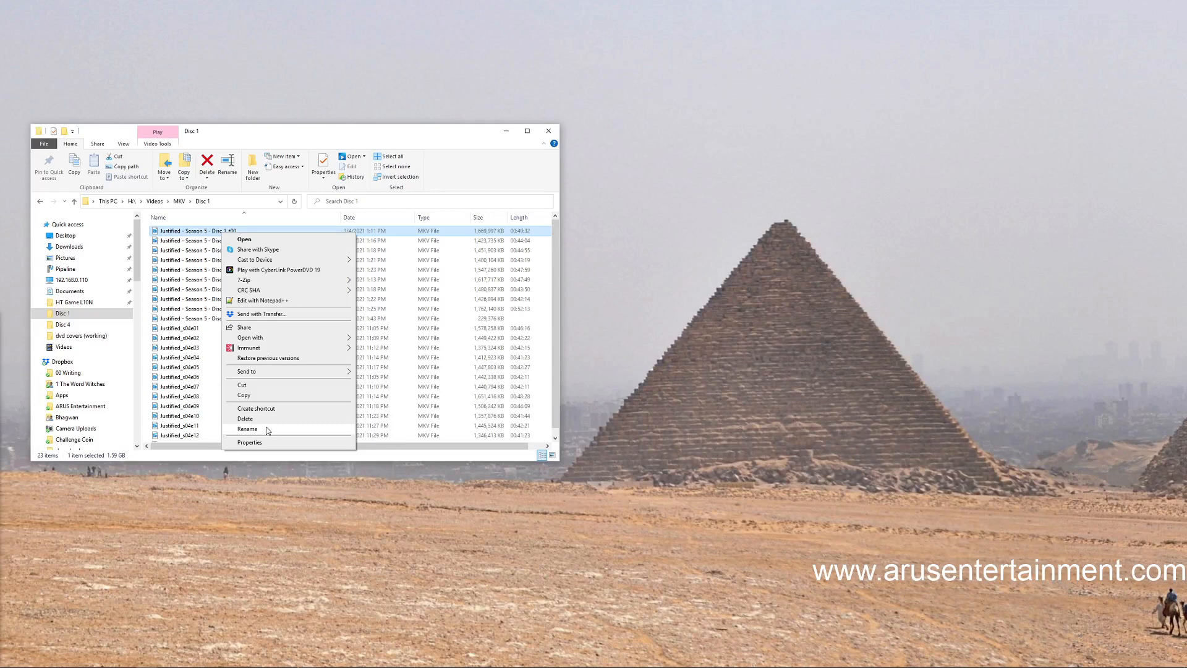
{"action": "left_click", "coordinate": [247, 429]}
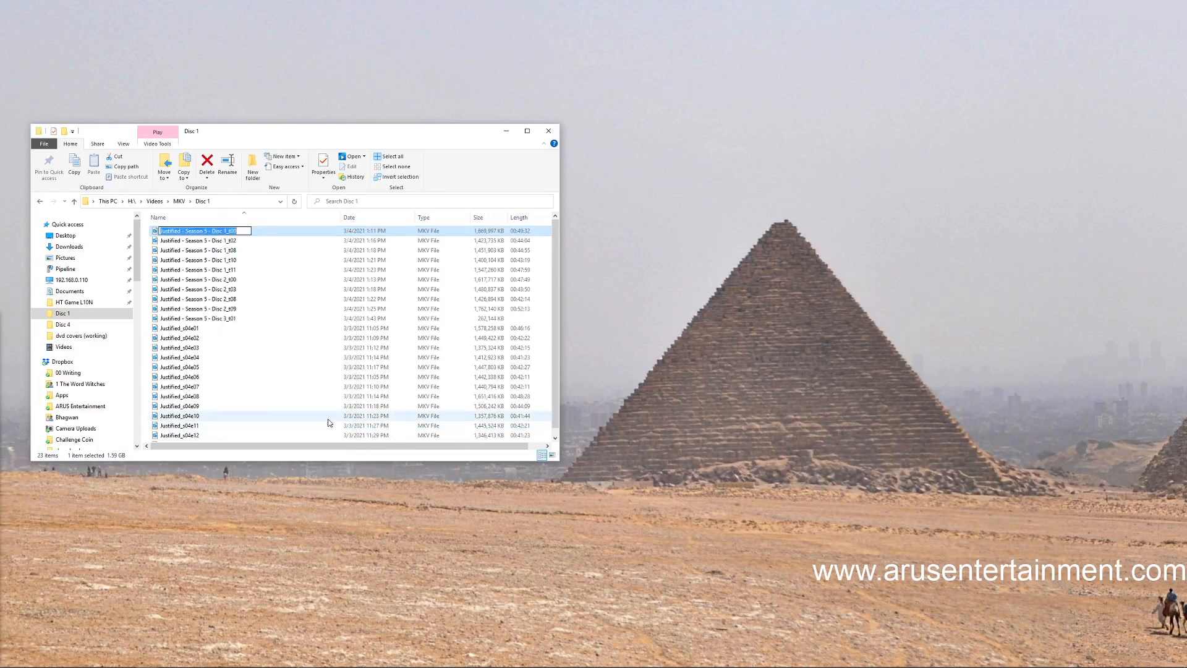
{"action": "key", "text": "End"}
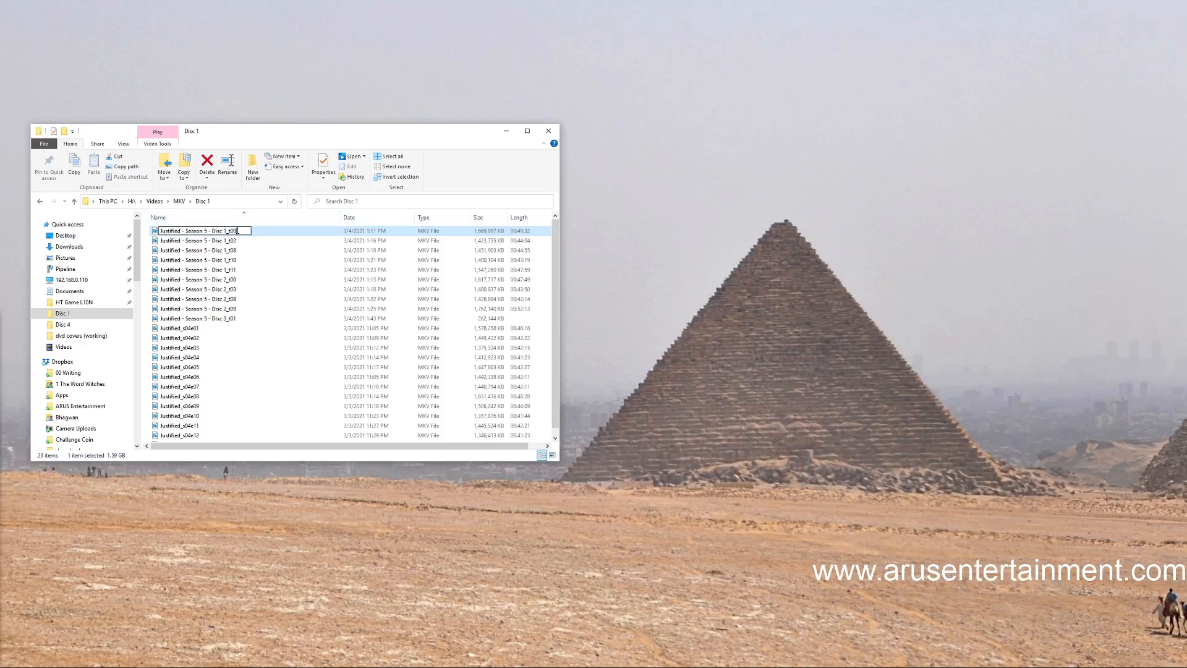
{"action": "key", "text": "shift+Left"}
{"action": "key", "text": "shift+Left"}
{"action": "key", "text": "shift+Left"}
{"action": "key", "text": "shift+Left"}
{"action": "key", "text": "shift+Left"}
{"action": "key", "text": "shift+Left"}
{"action": "key", "text": "shift+Left"}
{"action": "key", "text": "shift+Left"}
{"action": "key", "text": "shift+Left"}
{"action": "key", "text": "shift+Left"}
{"action": "key", "text": "shift+Left"}
{"action": "key", "text": "shift+Left"}
{"action": "key", "text": "shift+Left"}
{"action": "key", "text": "shift+Left"}
{"action": "key", "text": "shift+Left"}
{"action": "key", "text": "shift+Left"}
{"action": "key", "text": "shift+Left"}
{"action": "key", "text": "shift+Left"}
{"action": "key", "text": "shift+Left"}
{"action": "key", "text": "shift+Left"}
{"action": "type", "text": "_s05e01"}
{"action": "left_click_drag", "start_coordinate": [200, 231], "coordinate": [152, 231]}
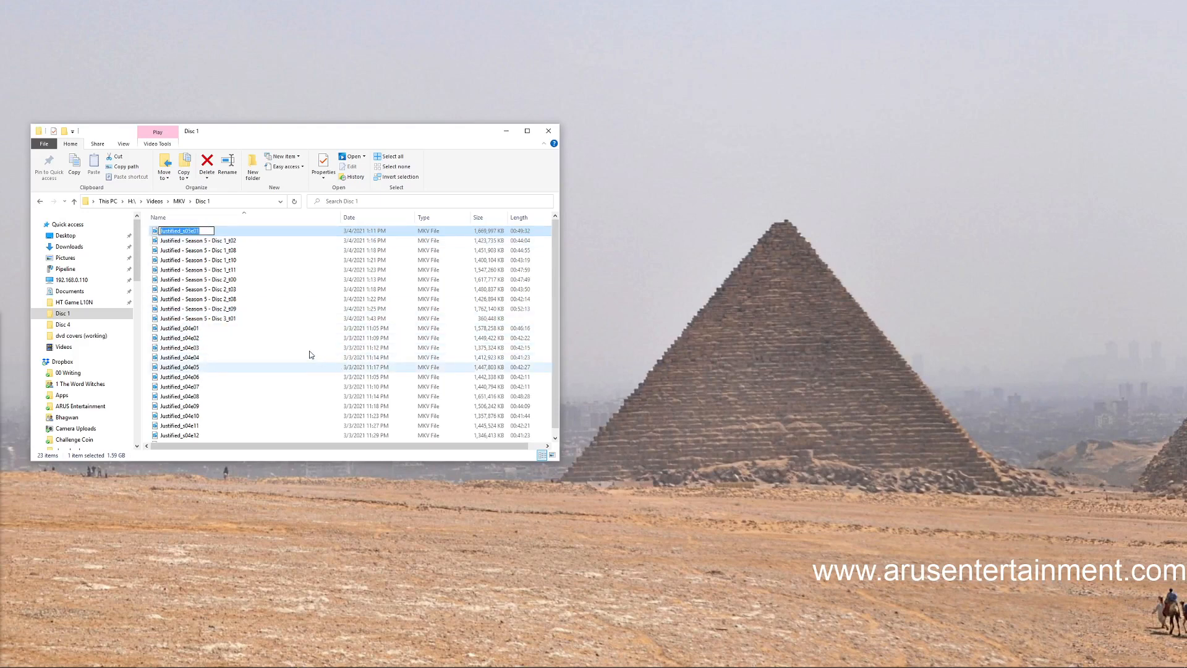
{"action": "key", "text": "Return"}
{"action": "right_click", "coordinate": [182, 233]}
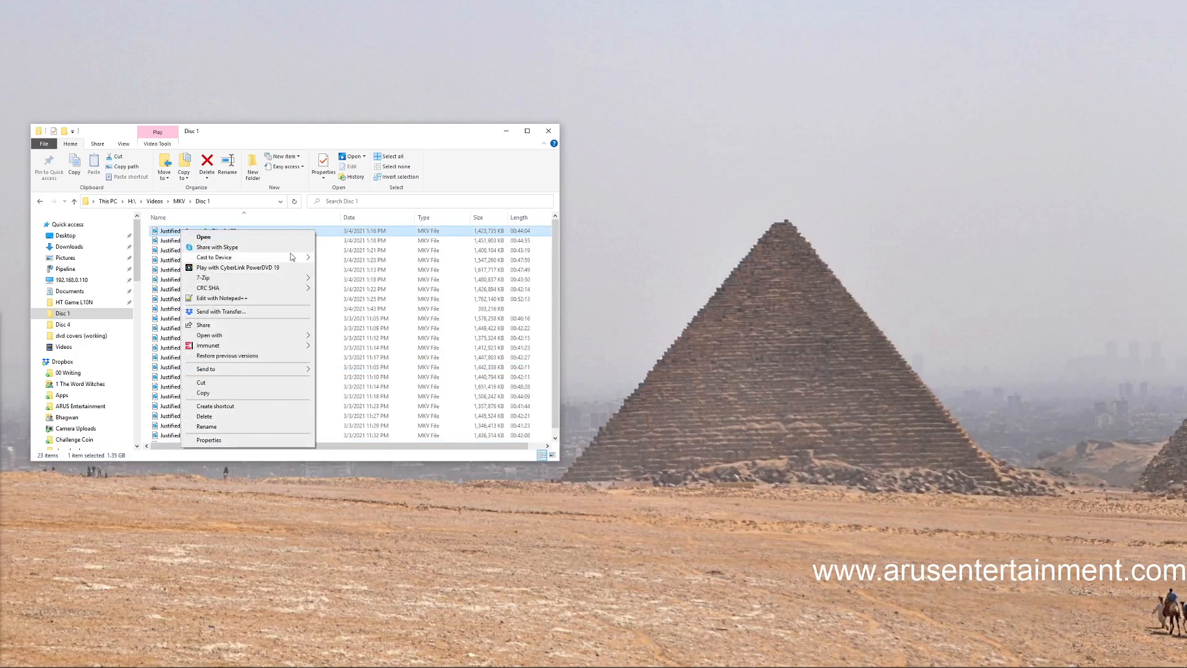
{"action": "left_click", "coordinate": [439, 133]}
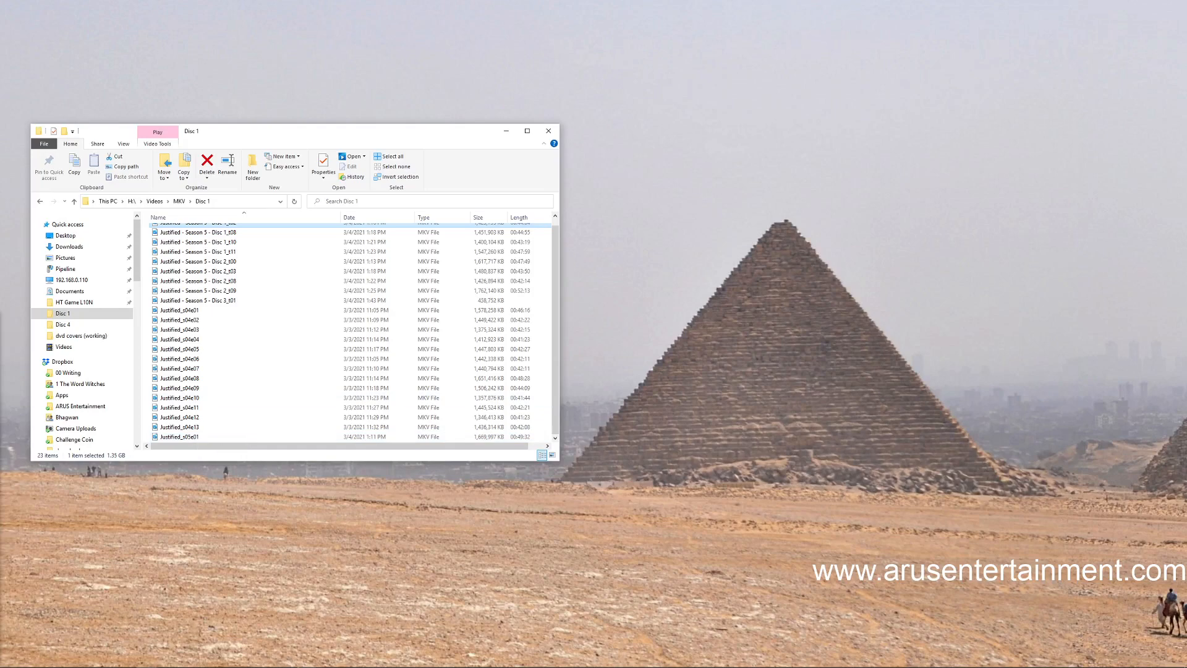
Switch to Chrome and open the 2010 series Justified from the TheTVDB search results
{"action": "key", "text": "alt+Tab"}
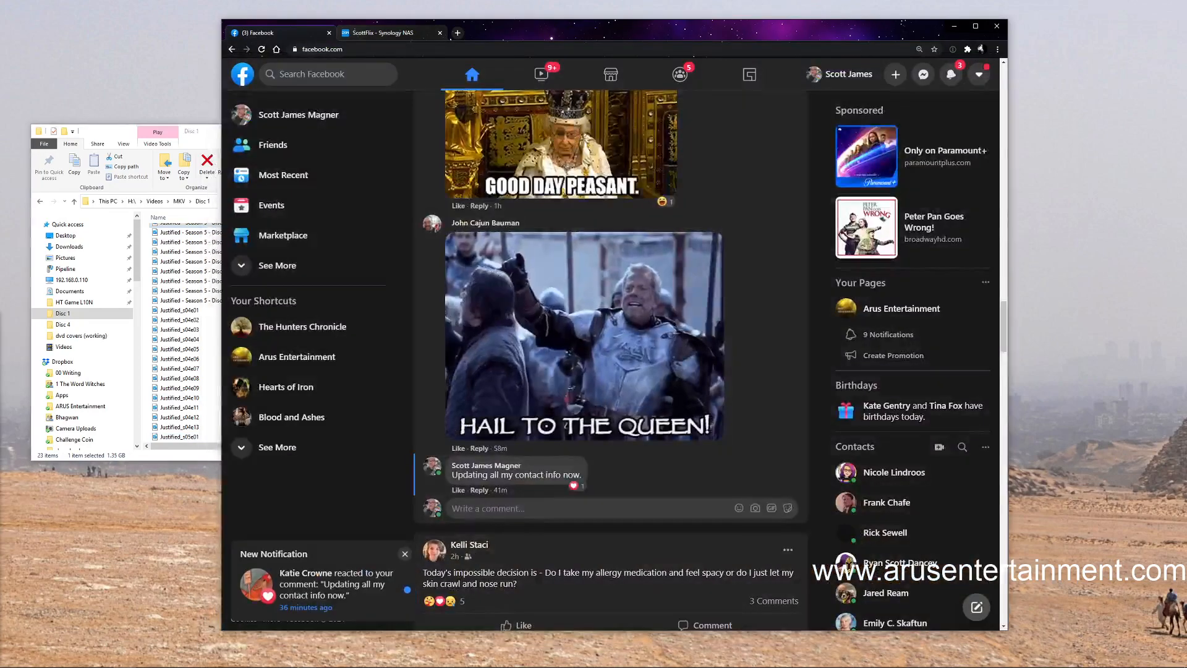
{"action": "left_click_drag", "start_coordinate": [726, 34], "coordinate": [690, 39]}
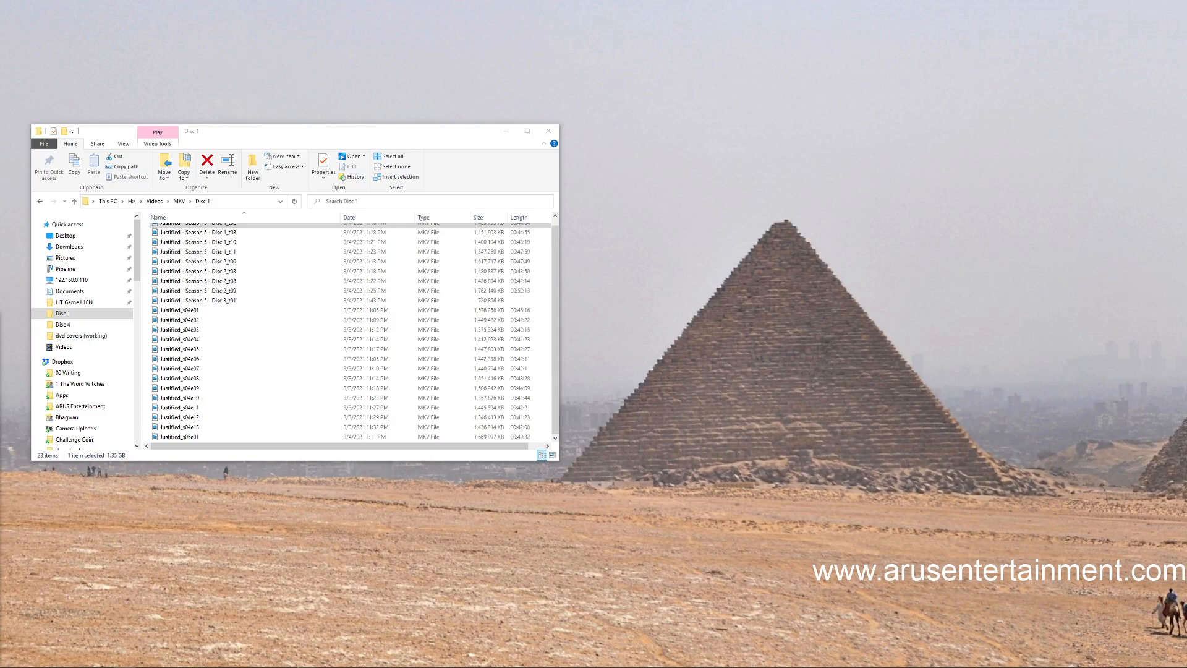
{"action": "left_click_drag", "start_coordinate": [0, 86], "coordinate": [545, 47]}
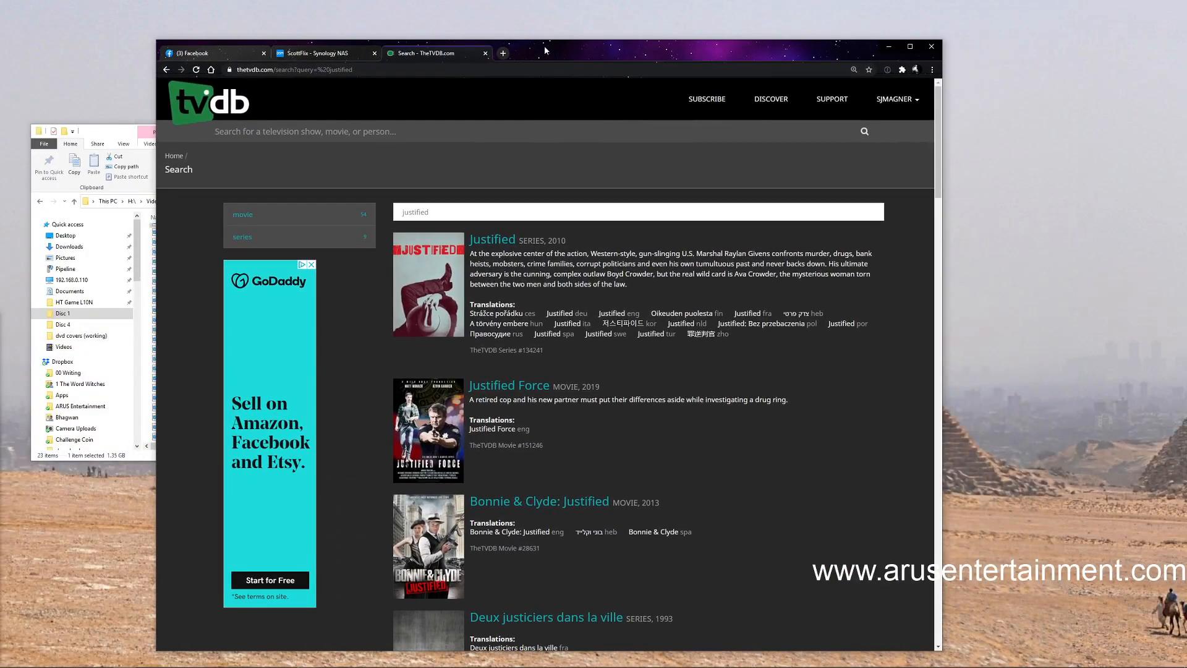
{"action": "left_click", "coordinate": [495, 241]}
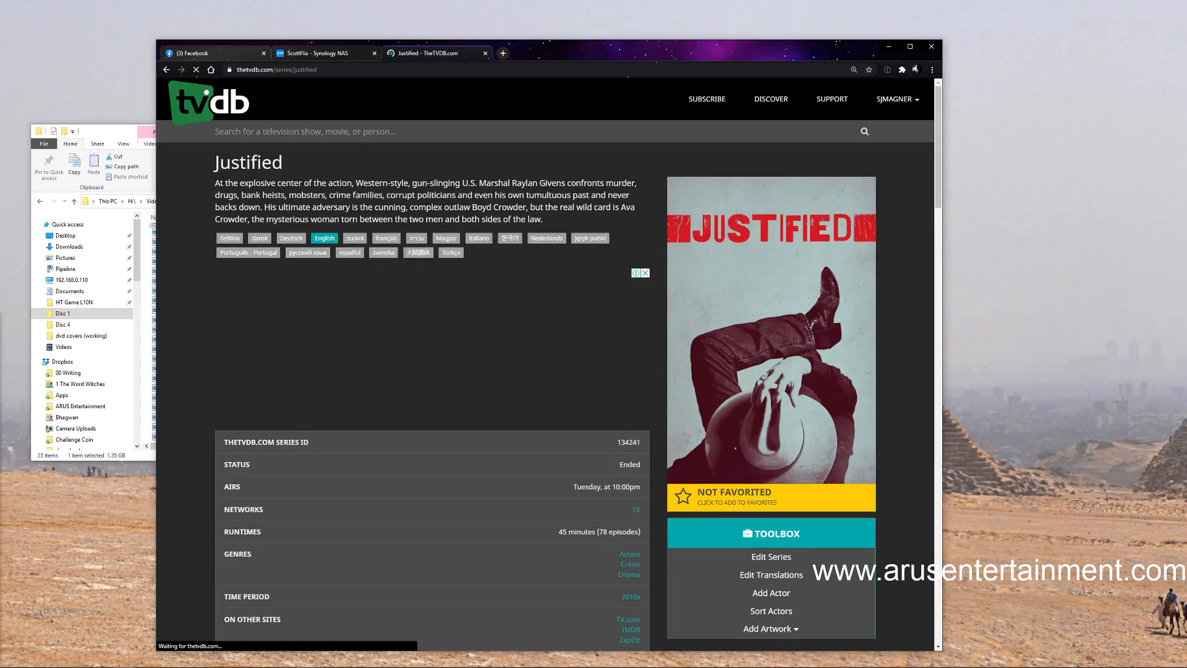
Open the Season 5 episode list in aired order from the Justified series page
{"action": "scroll", "coordinate": [816, 256], "scroll_direction": "down", "scroll_amount": 6}
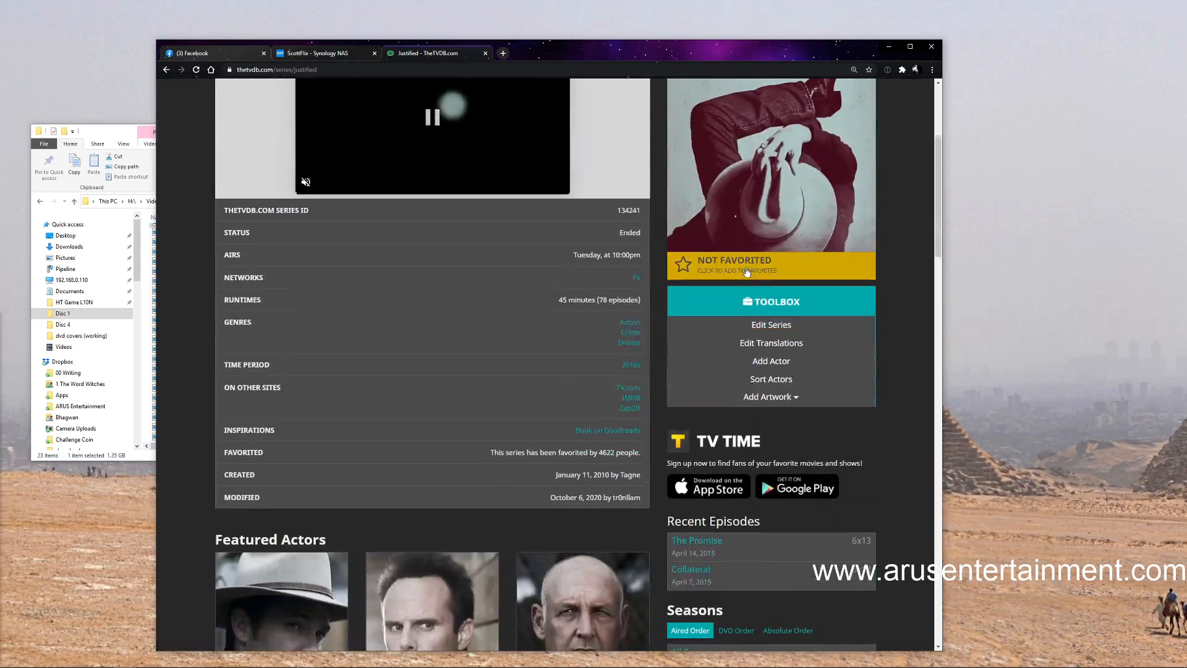
{"action": "scroll", "coordinate": [612, 87], "scroll_direction": "up", "scroll_amount": 2}
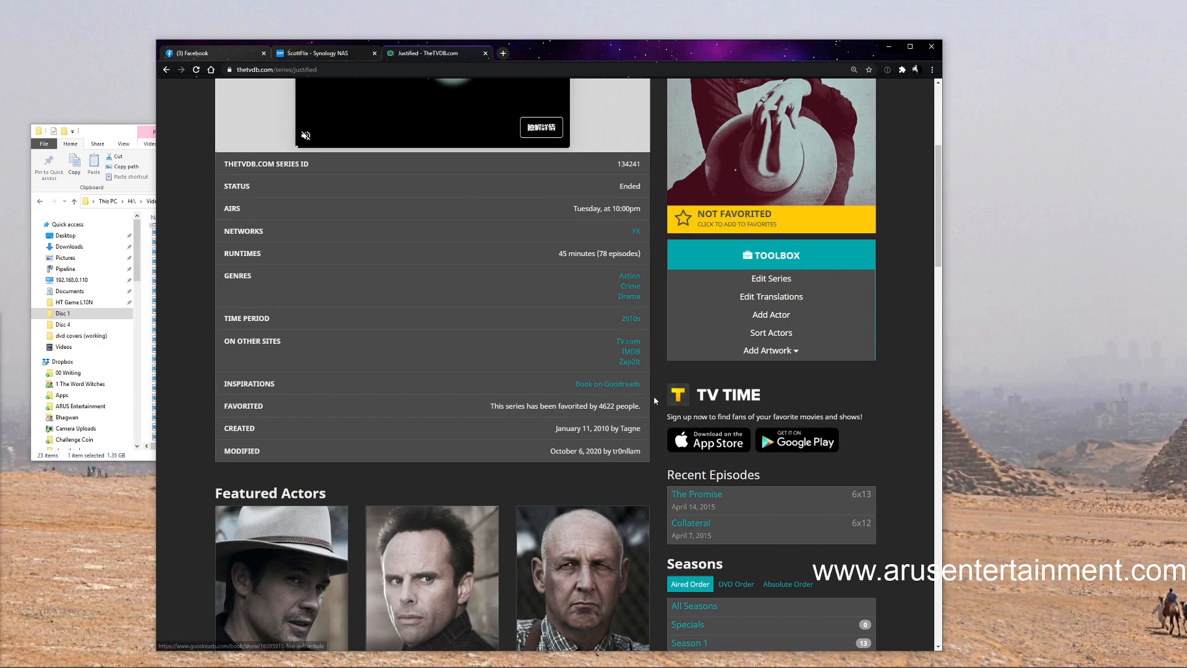
{"action": "scroll", "coordinate": [655, 395], "scroll_direction": "down", "scroll_amount": 3}
{"action": "scroll", "coordinate": [826, 376], "scroll_direction": "down", "scroll_amount": 3}
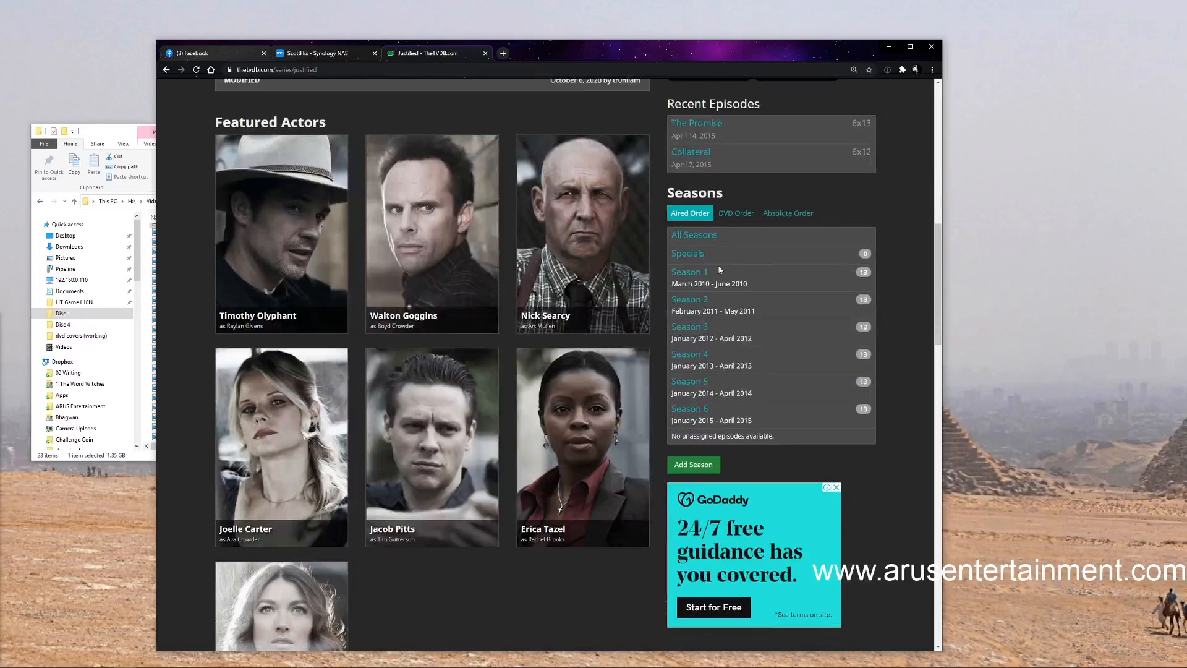
{"action": "left_click", "coordinate": [691, 382]}
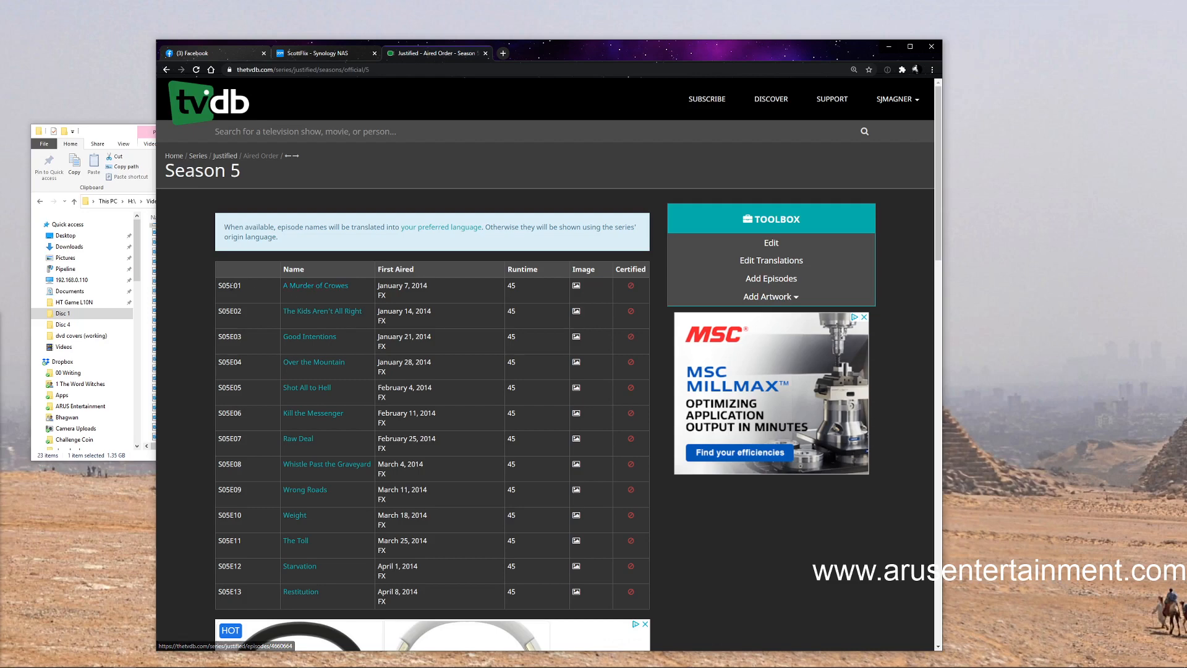
Open the first Season 5 episode, "A Murder of Crowes", and examine its list of writers, guest stars and director
{"action": "left_click", "coordinate": [310, 287]}
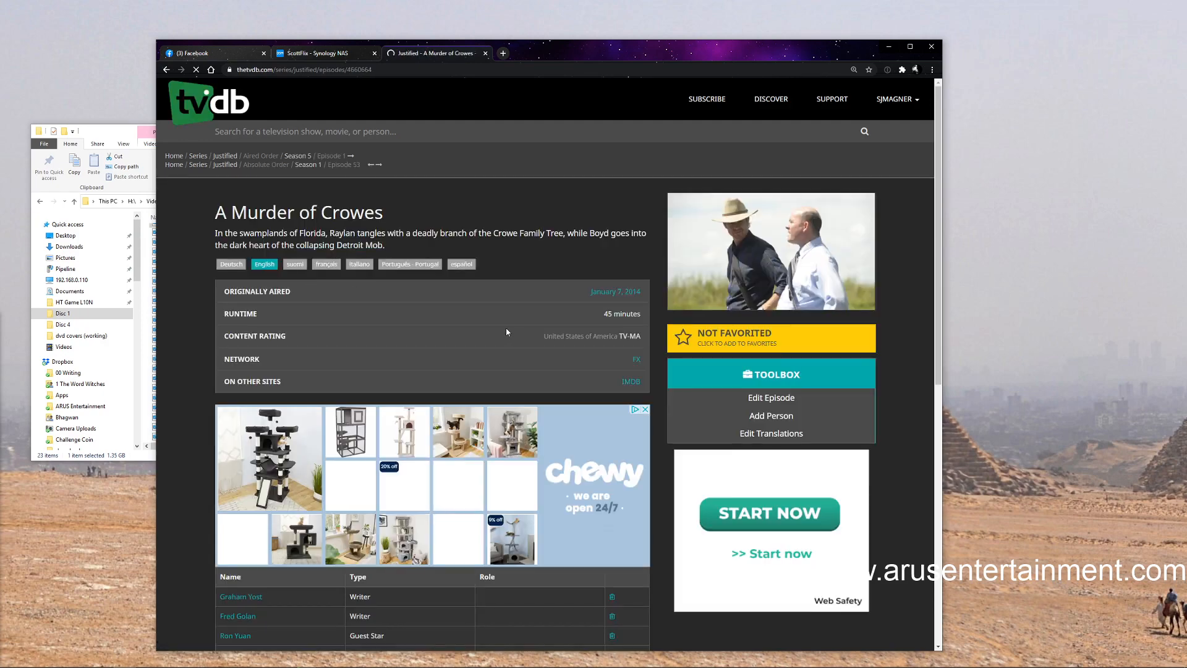
{"action": "scroll", "coordinate": [518, 336], "scroll_direction": "down", "scroll_amount": 4}
{"action": "scroll", "coordinate": [502, 333], "scroll_direction": "down", "scroll_amount": 1}
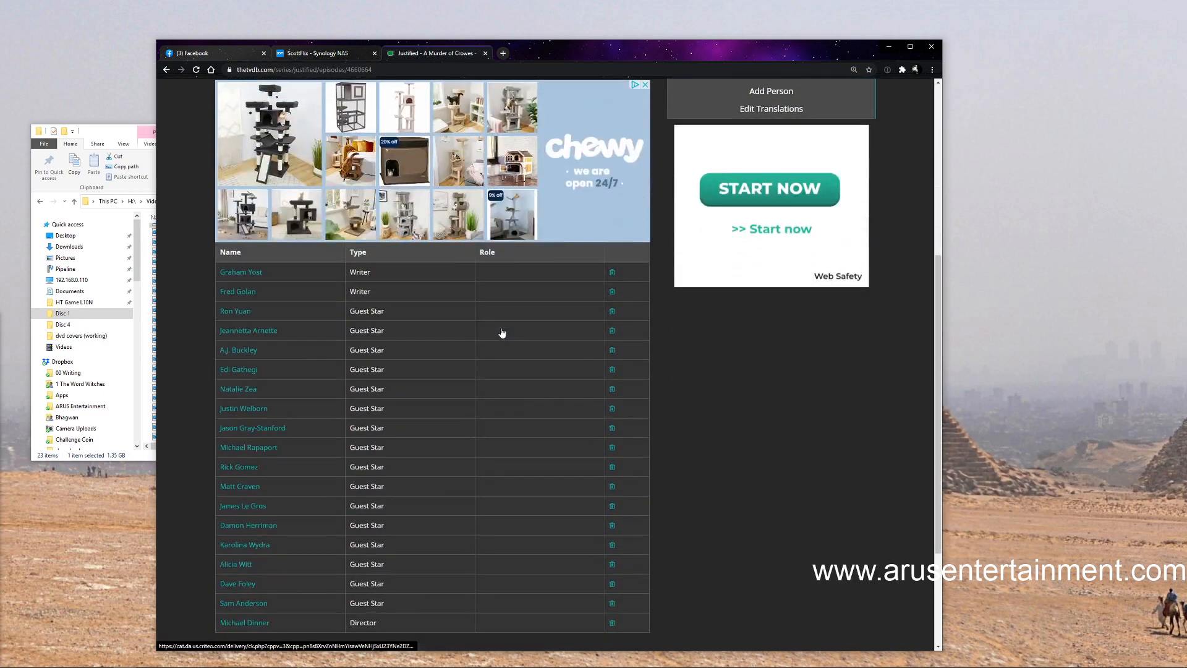
{"action": "scroll", "coordinate": [502, 334], "scroll_direction": "up", "scroll_amount": 2}
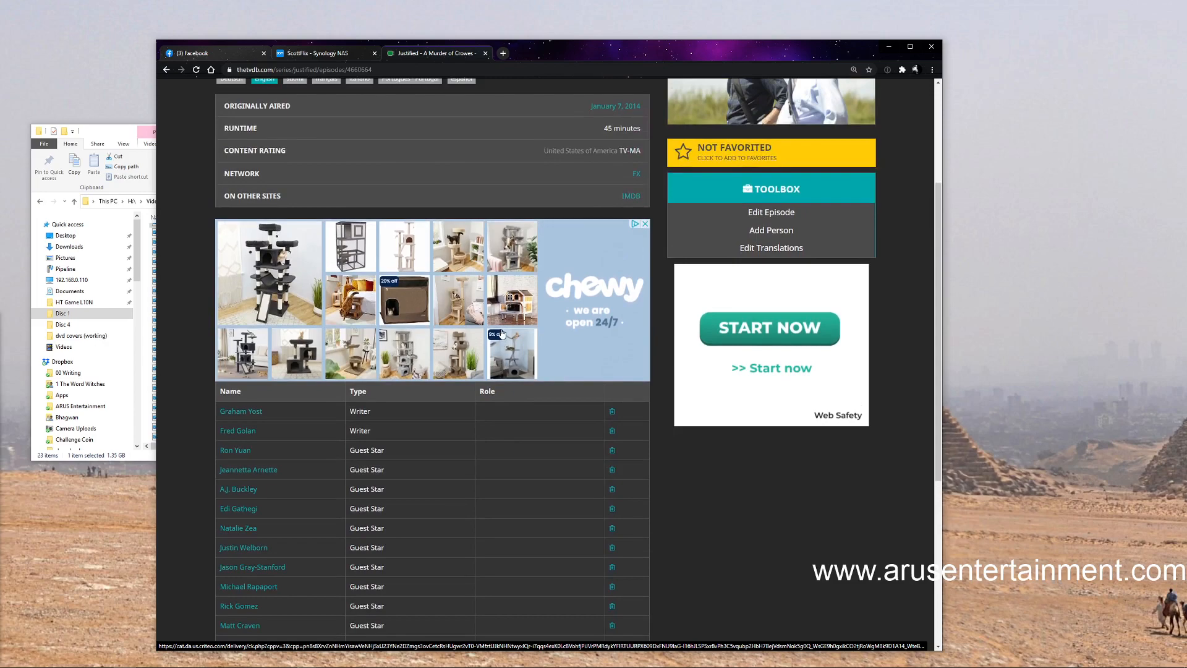
{"action": "scroll", "coordinate": [371, 352], "scroll_direction": "down", "scroll_amount": 1}
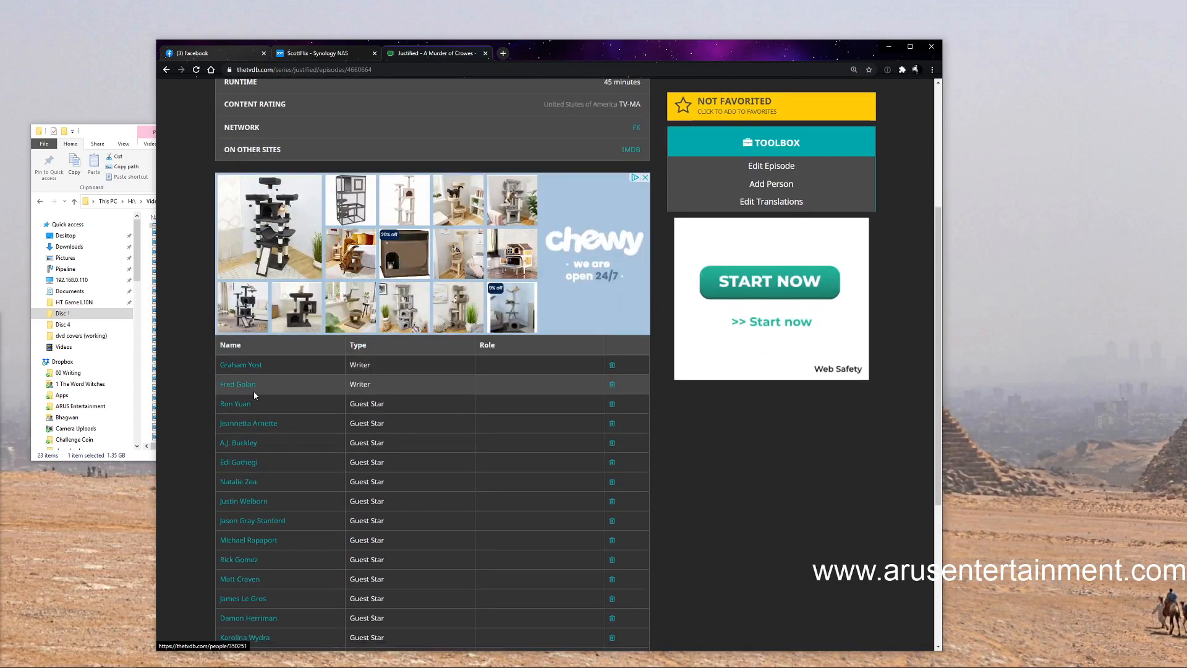
{"action": "scroll", "coordinate": [340, 478], "scroll_direction": "down", "scroll_amount": 4}
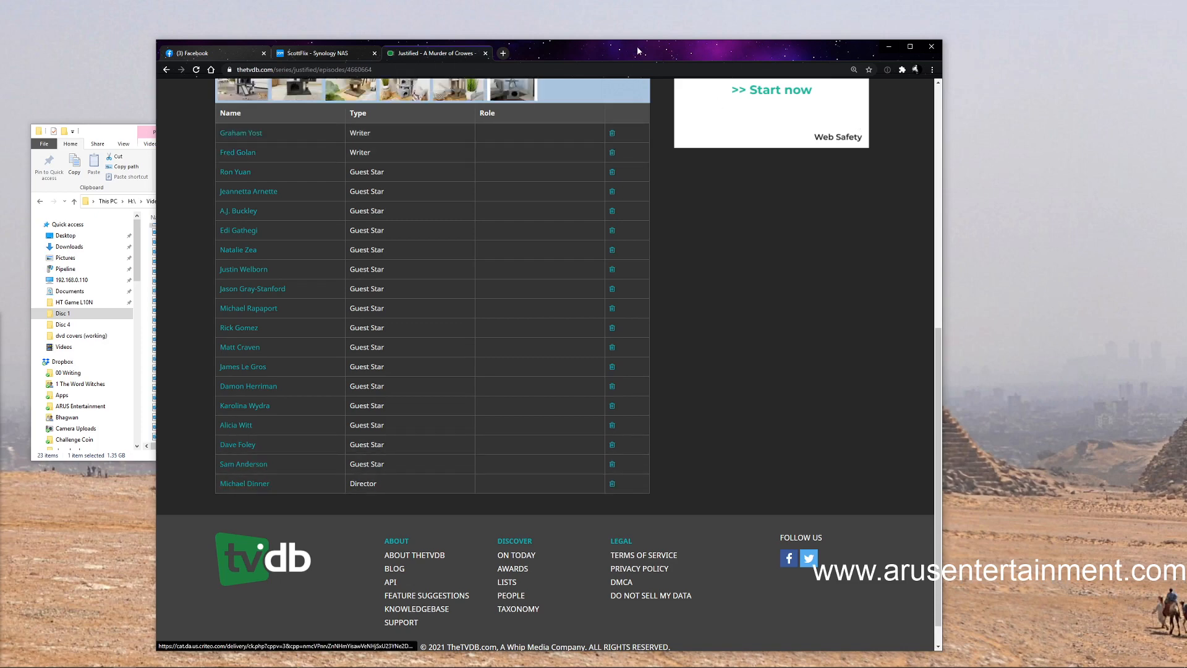
Search Google for "justified episodes" in a new tab and open Wikipedia's episode list at the Season 5 table to check the first episode's director
{"action": "left_click_drag", "start_coordinate": [637, 46], "coordinate": [605, 35]}
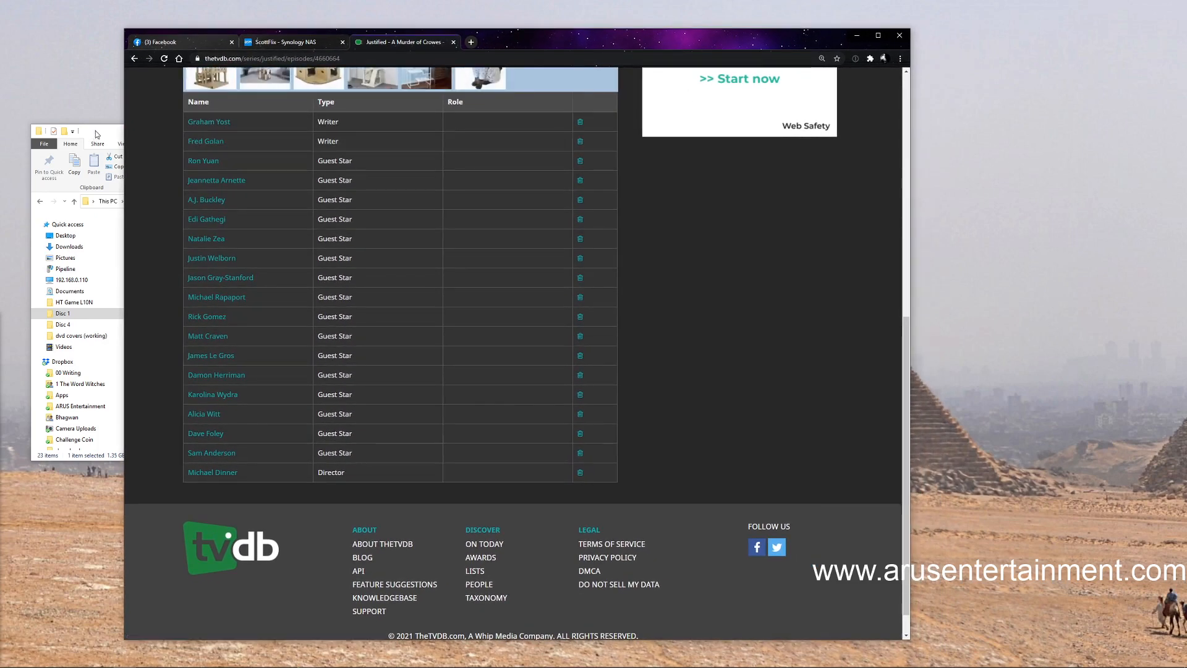
{"action": "left_click", "coordinate": [470, 42]}
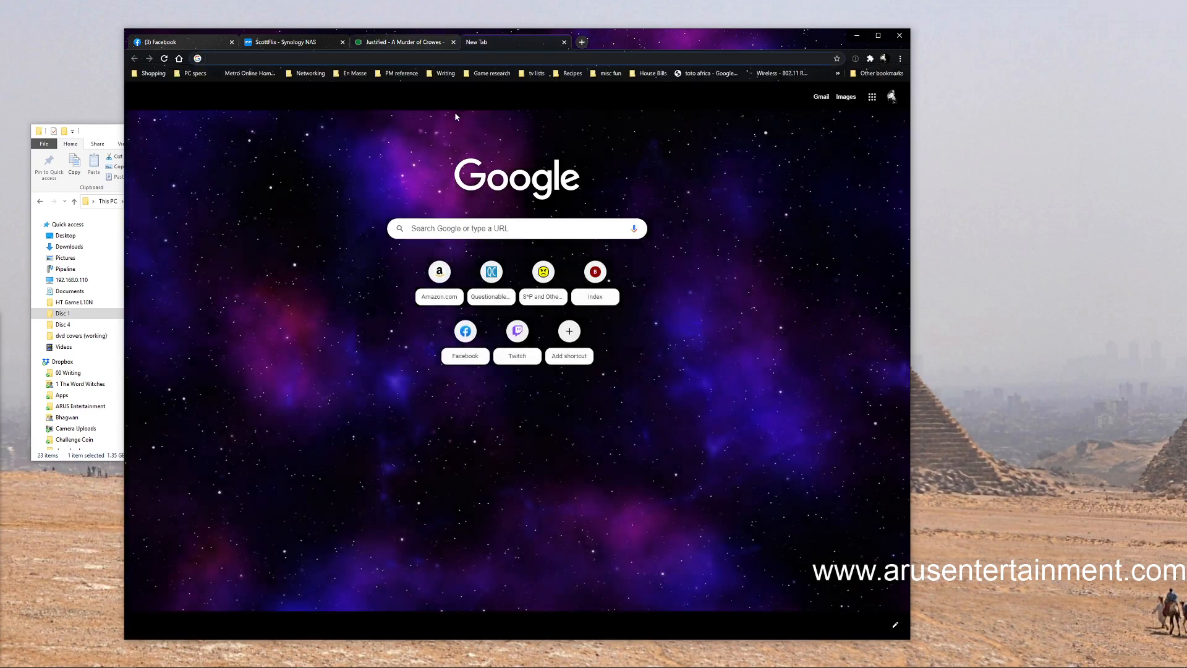
{"action": "type", "text": "justified"}
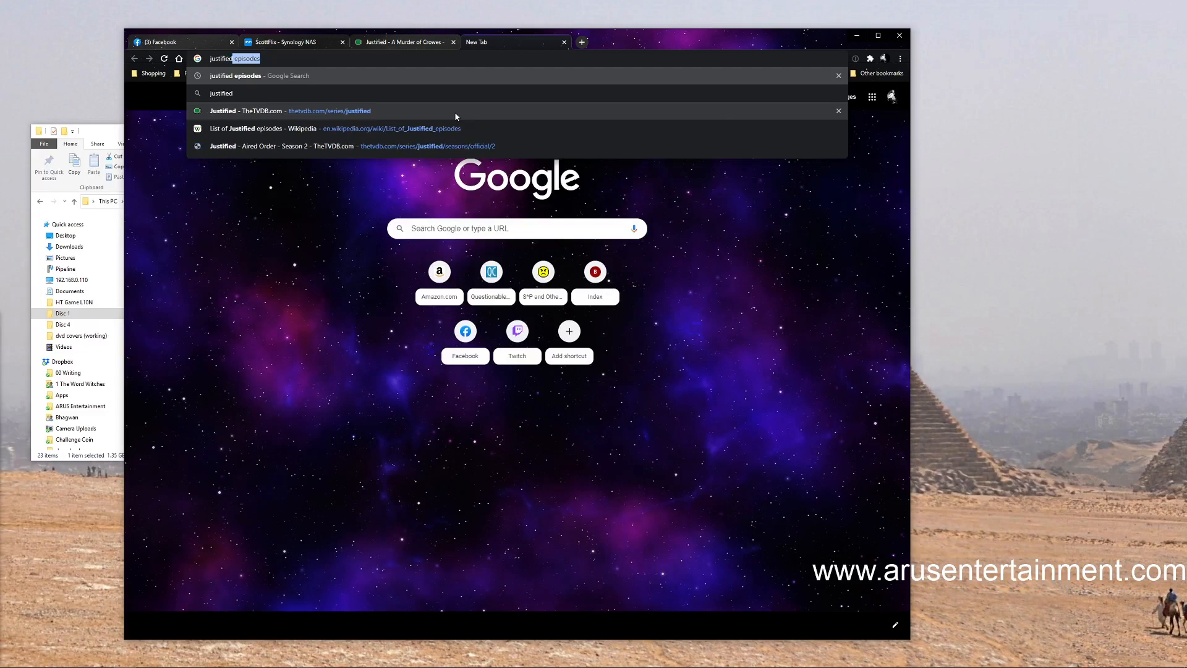
{"action": "key", "text": "Return"}
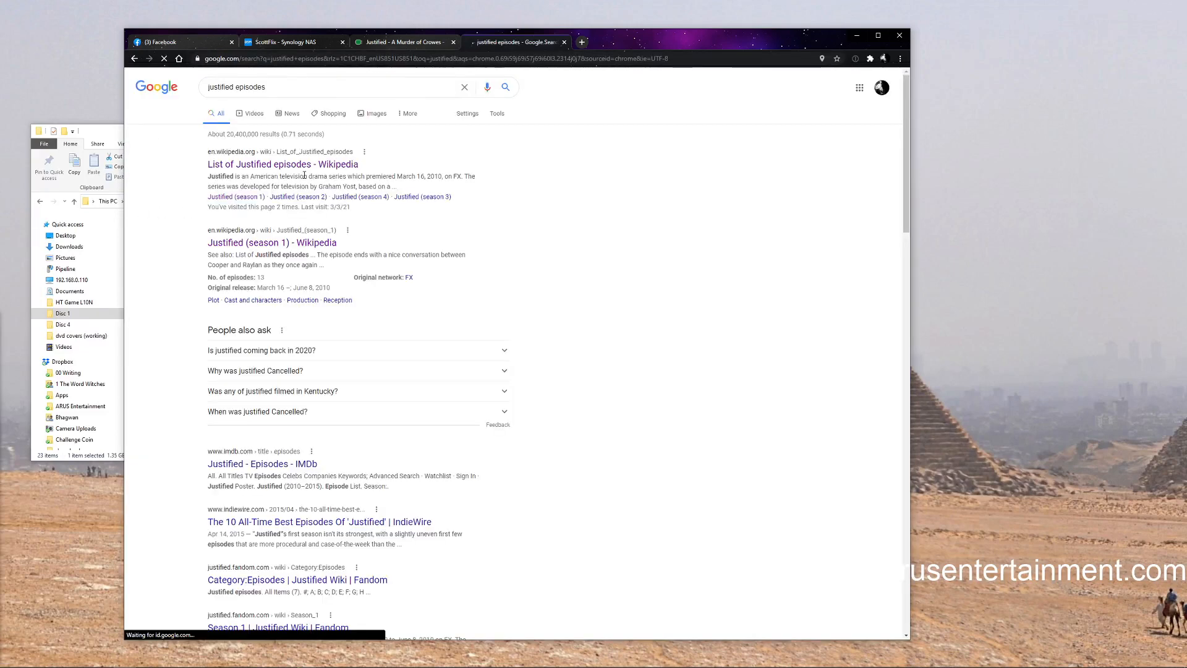
{"action": "left_click", "coordinate": [281, 162]}
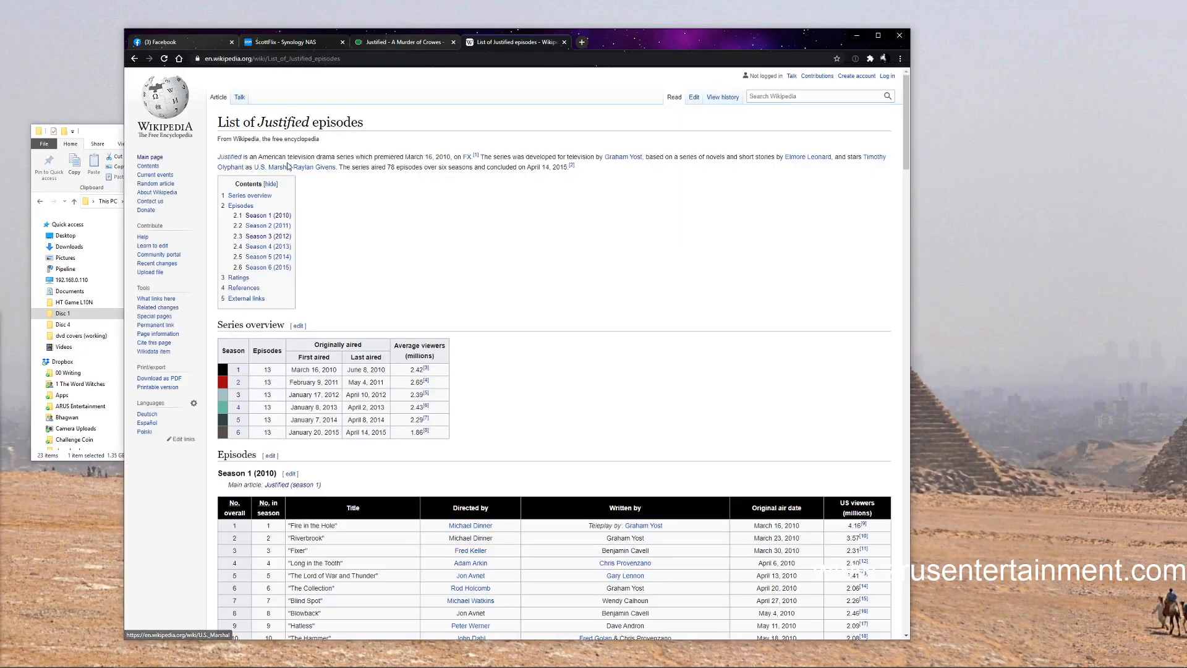
{"action": "left_click", "coordinate": [238, 420]}
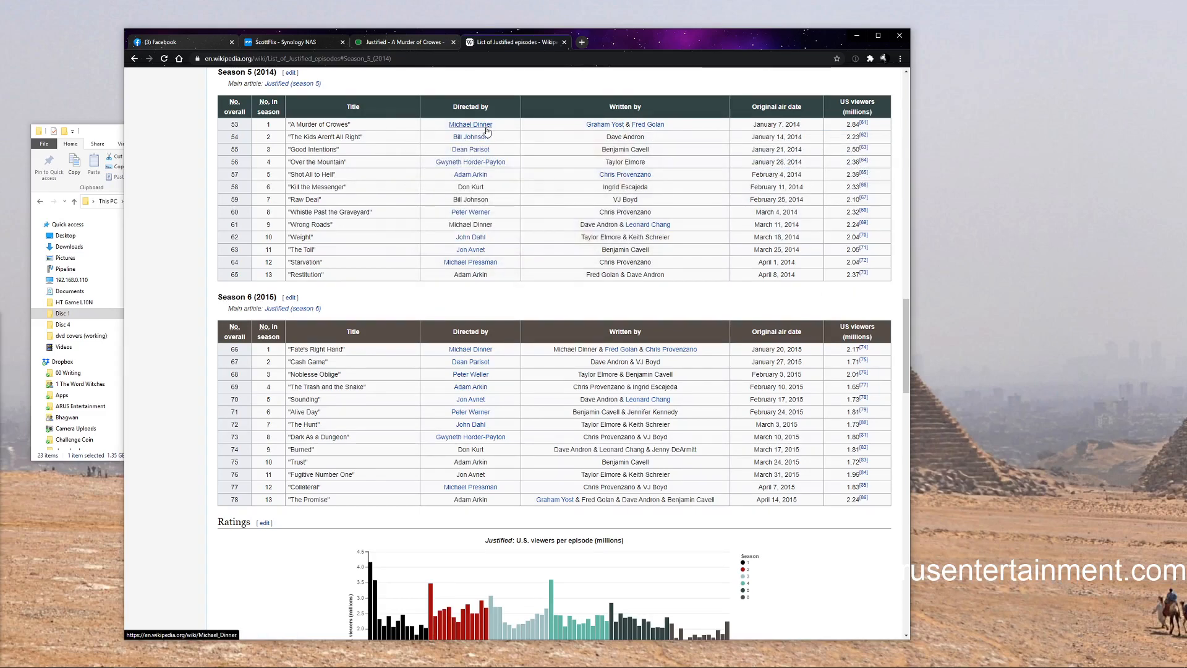
{"action": "mouse_move", "coordinate": [481, 129]}
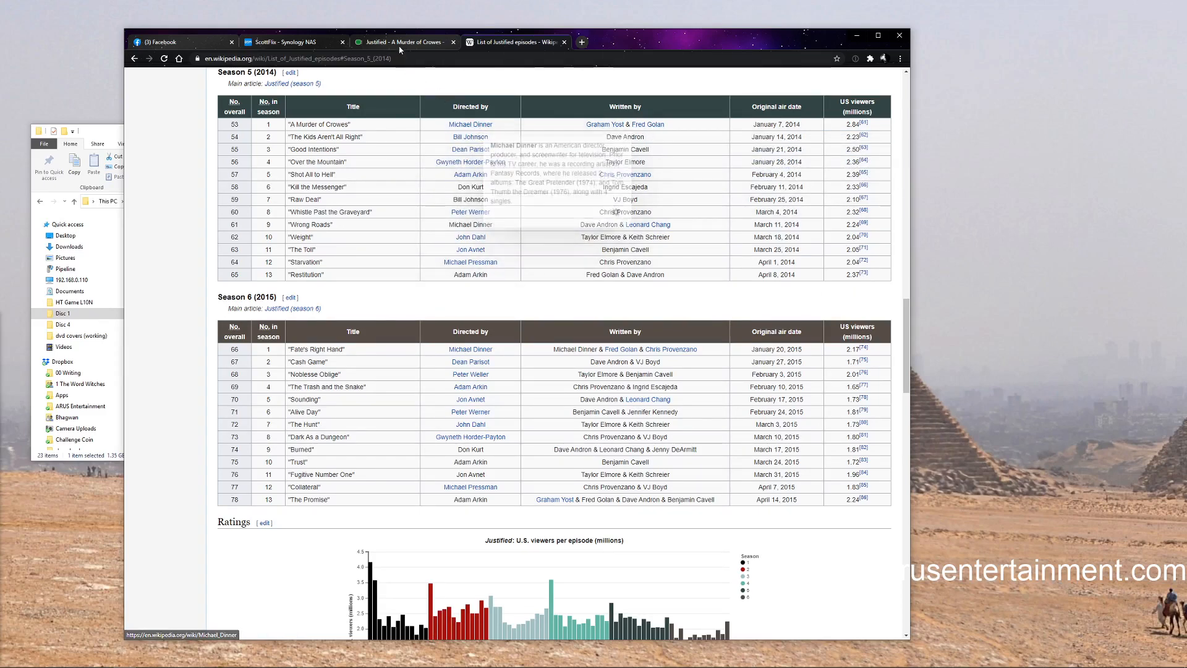
Return to the TheTVDB episode page, close the Facebook tab and bring the Disc 1 folder window to the front
{"action": "left_click", "coordinate": [375, 43]}
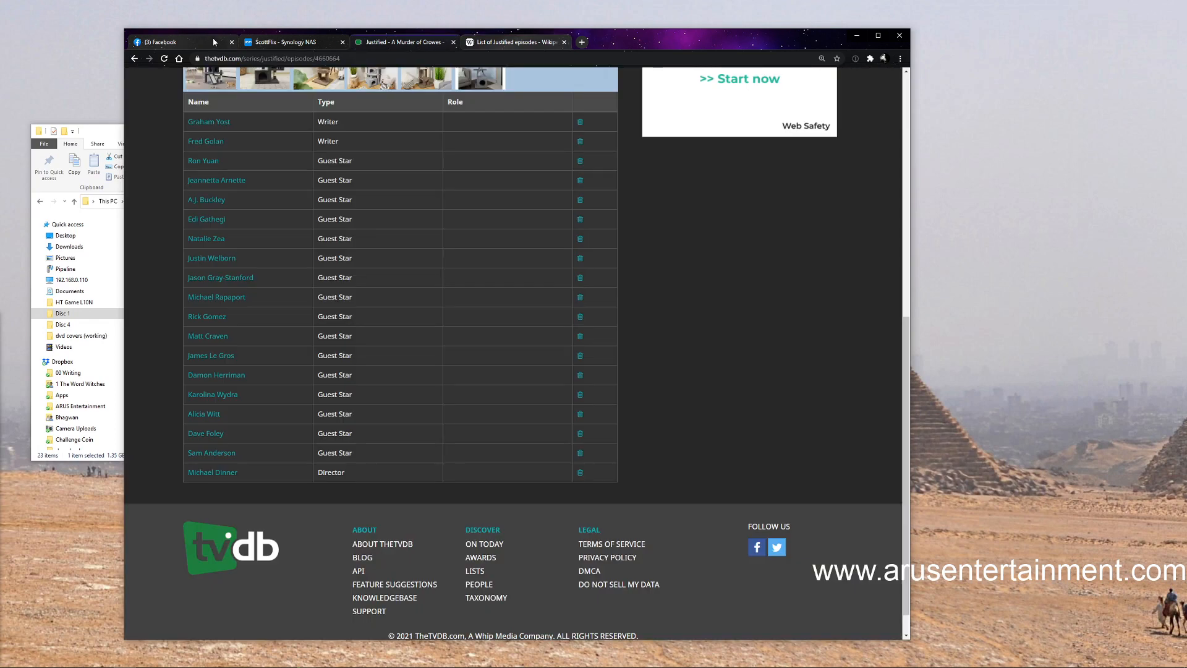
{"action": "left_click", "coordinate": [232, 42]}
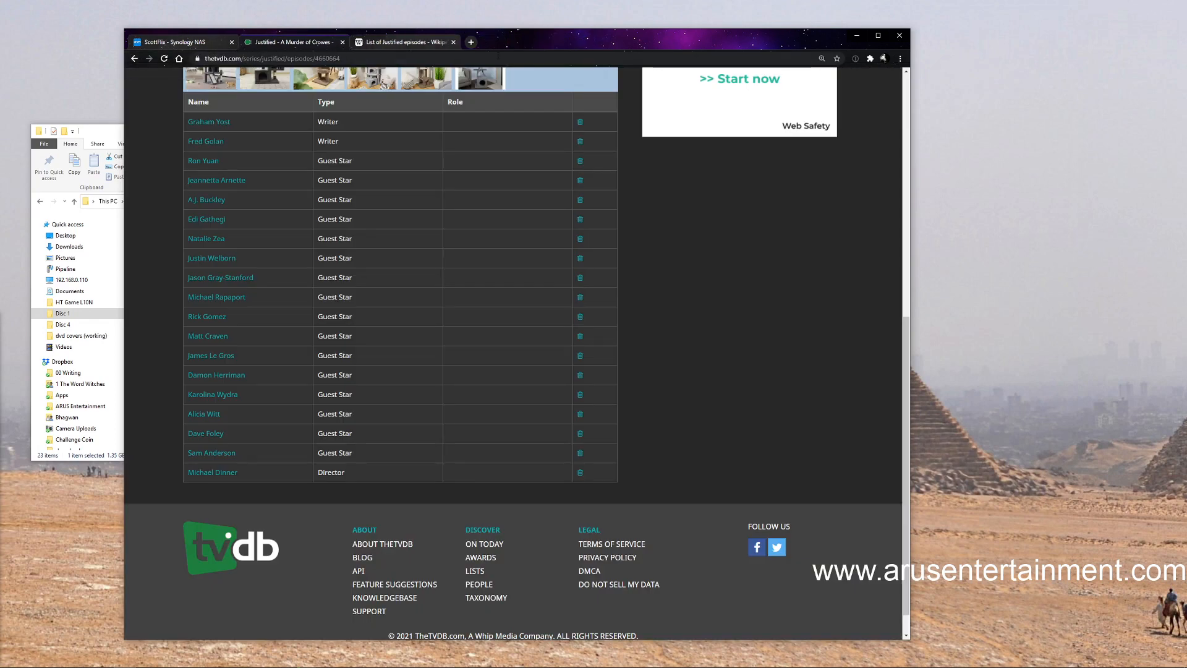
{"action": "key", "text": "alt+Tab"}
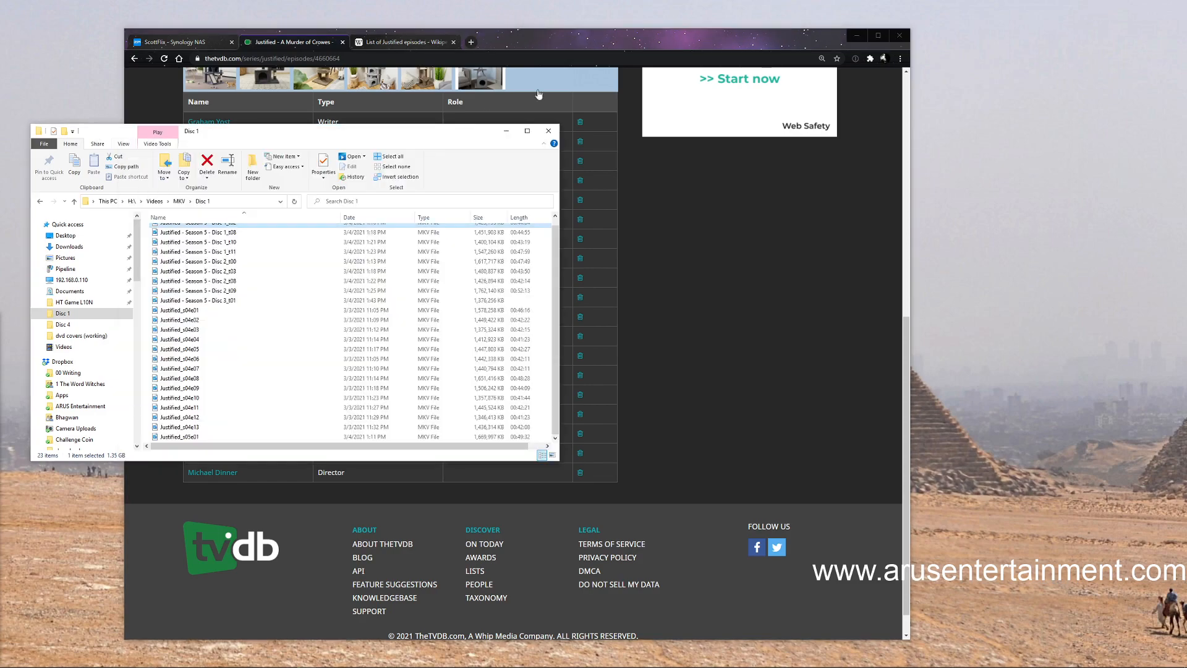
Play Justified_s05e01 in a player window placed beside the Disc 1 folder window and skip ahead to about 0:08:38
{"action": "left_click", "coordinate": [185, 436]}
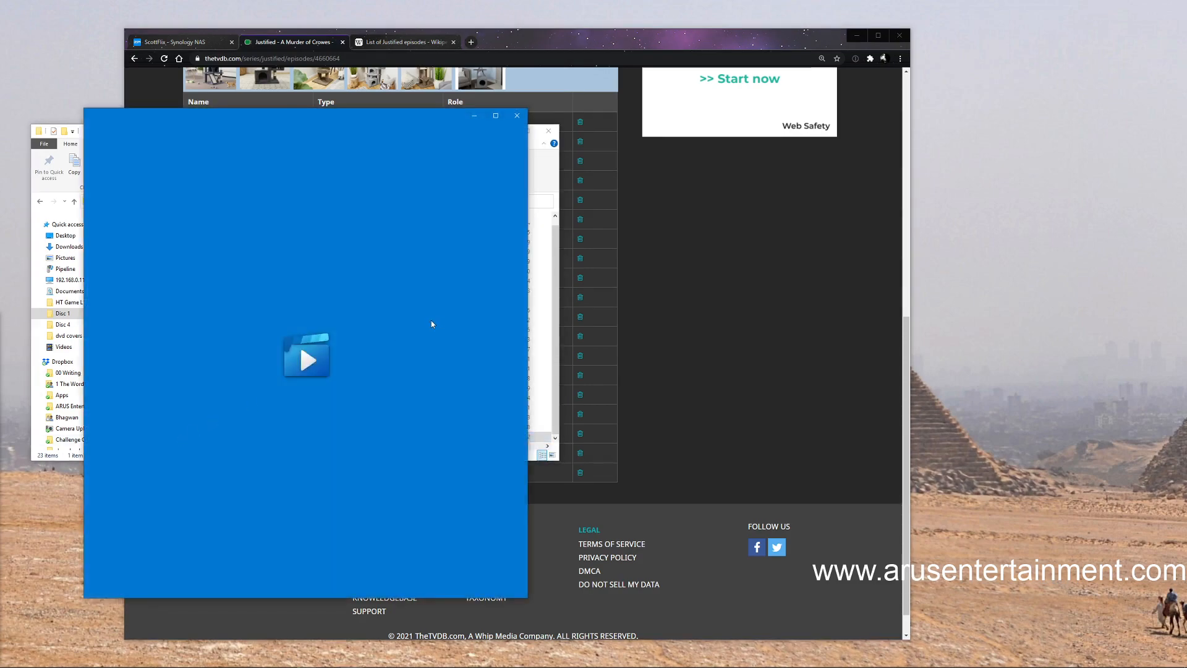
{"action": "left_click_drag", "start_coordinate": [347, 117], "coordinate": [869, 102]}
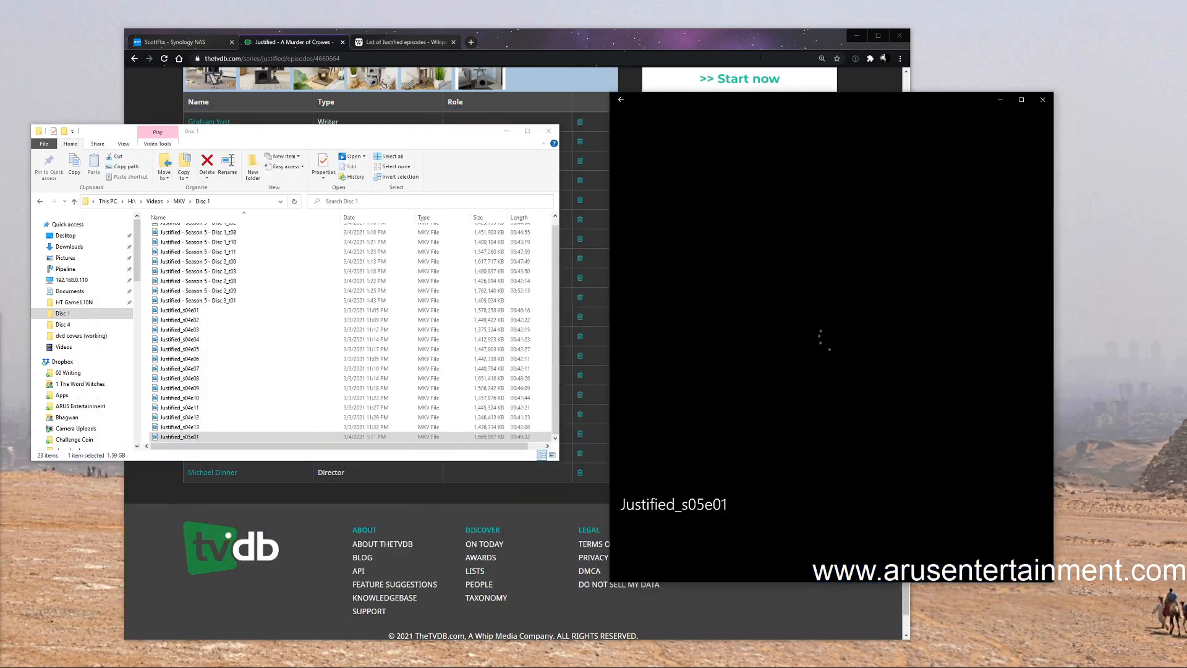
{"action": "left_click", "coordinate": [602, 43]}
{"action": "left_click", "coordinate": [919, 106]}
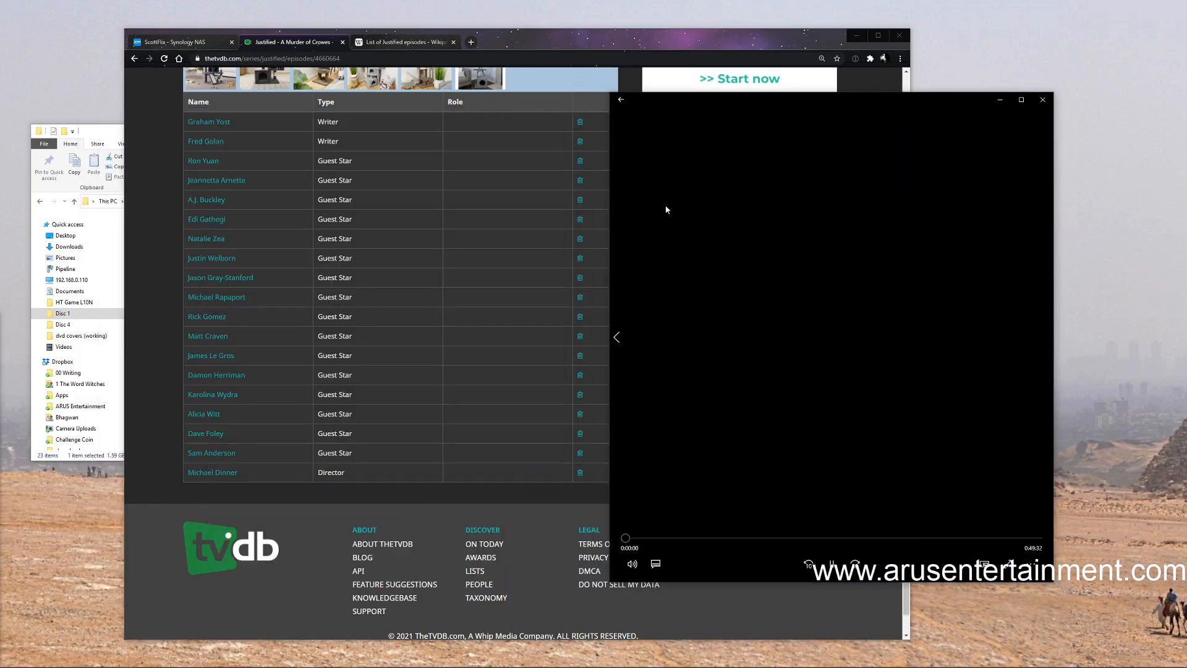
{"action": "left_click", "coordinate": [631, 537]}
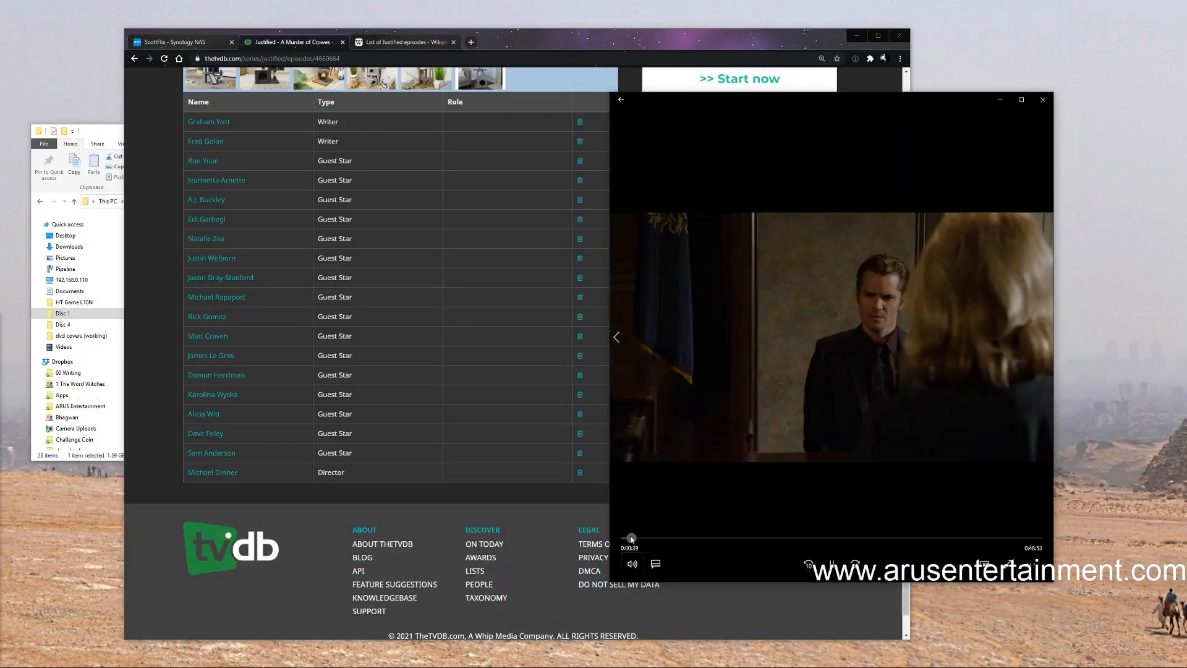
{"action": "left_click_drag", "start_coordinate": [631, 539], "coordinate": [697, 564]}
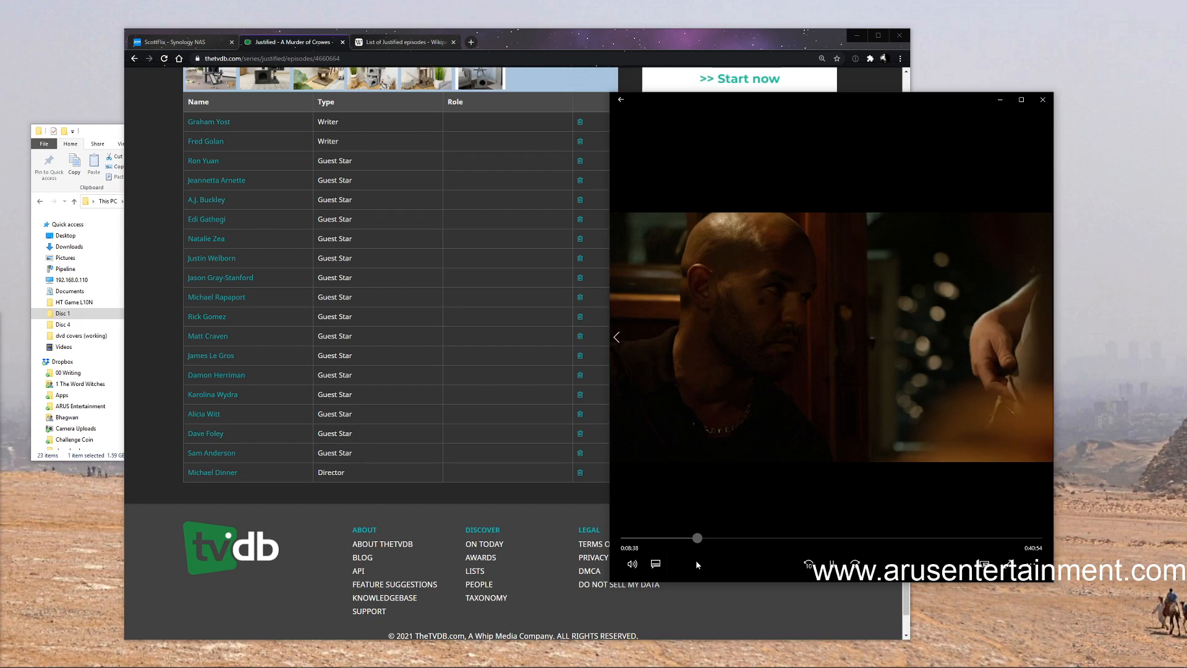
Skip ahead in Justified_s05e01 to about 0:11:36, watch it muted to check the on-screen director credit, and close the player
{"action": "left_click_drag", "start_coordinate": [696, 559], "coordinate": [699, 562]}
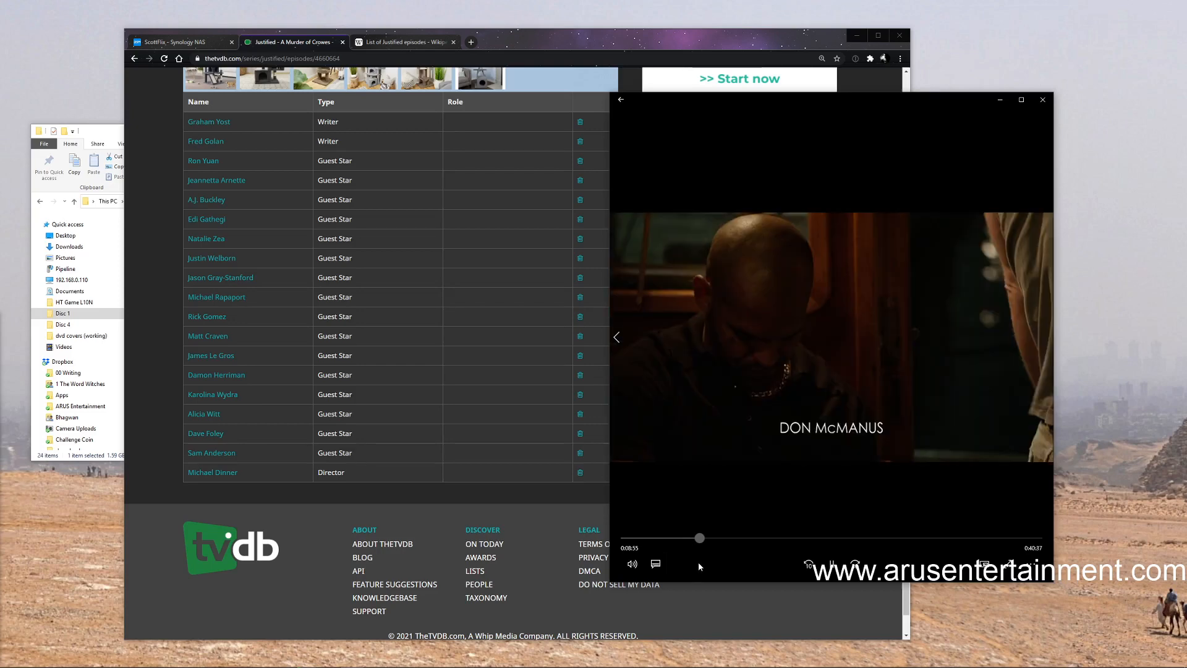
{"action": "left_click_drag", "start_coordinate": [699, 563], "coordinate": [716, 575]}
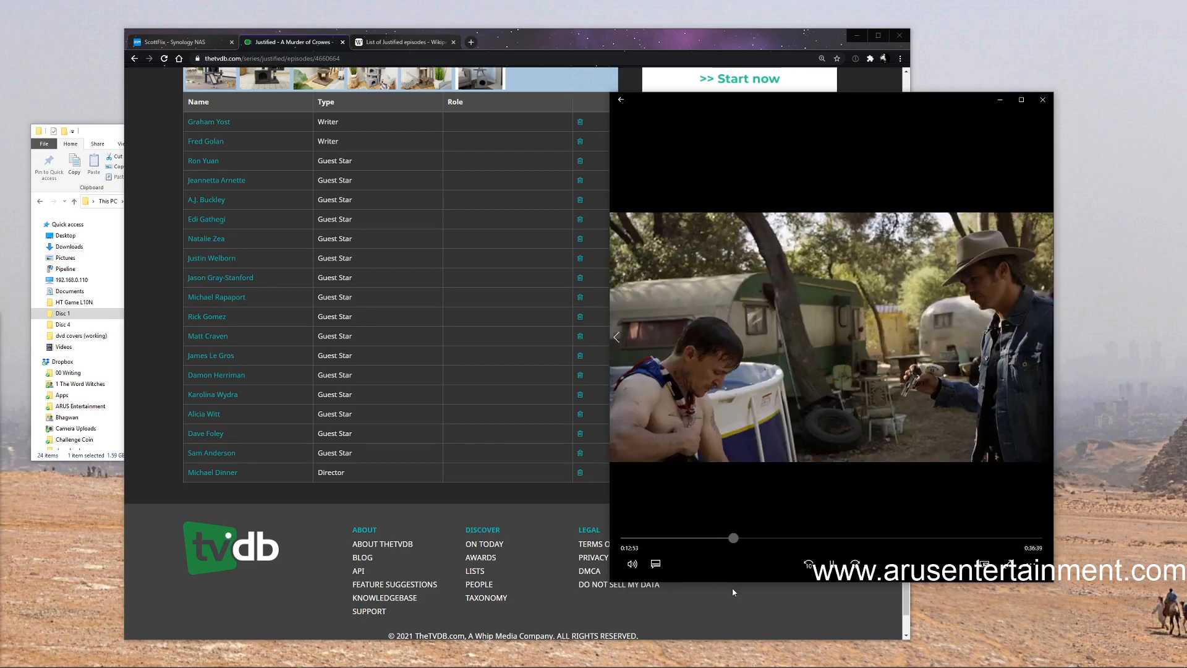
{"action": "left_click_drag", "start_coordinate": [737, 591], "coordinate": [721, 593]}
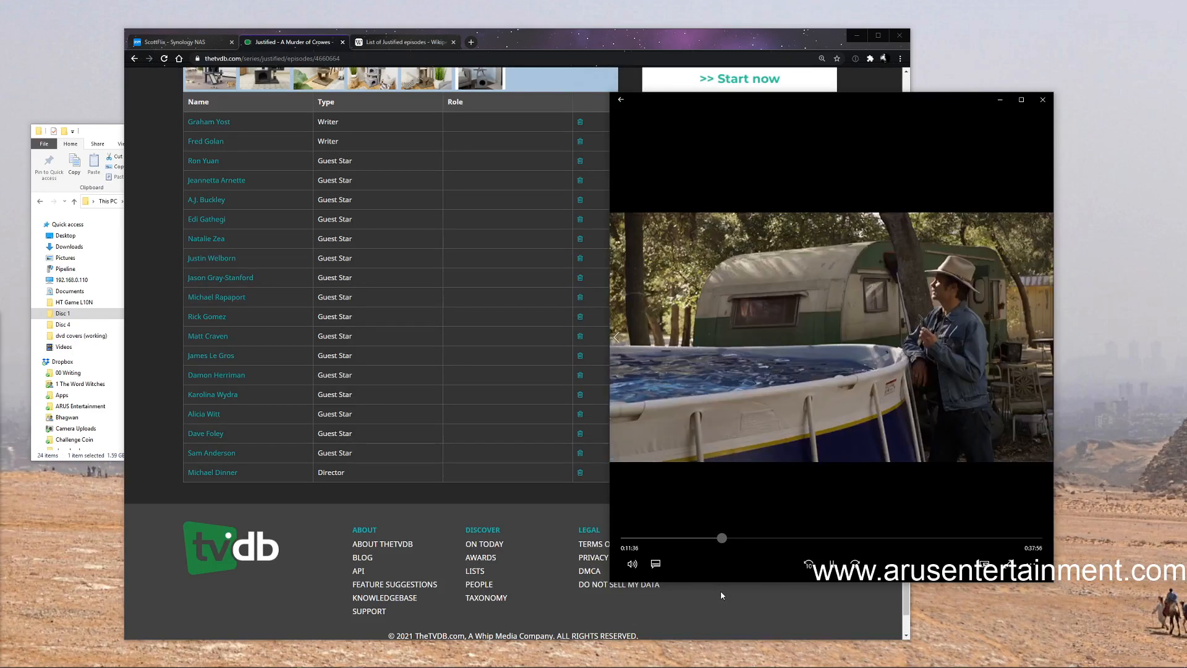
{"action": "left_click", "coordinate": [637, 568]}
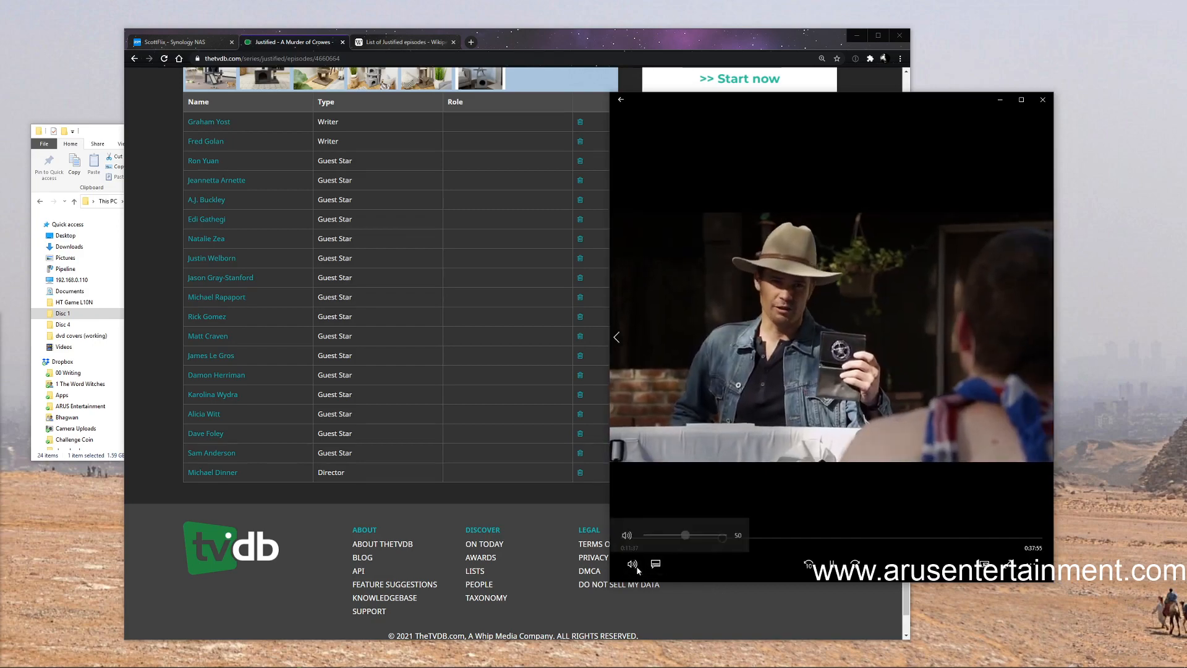
{"action": "left_click", "coordinate": [627, 536]}
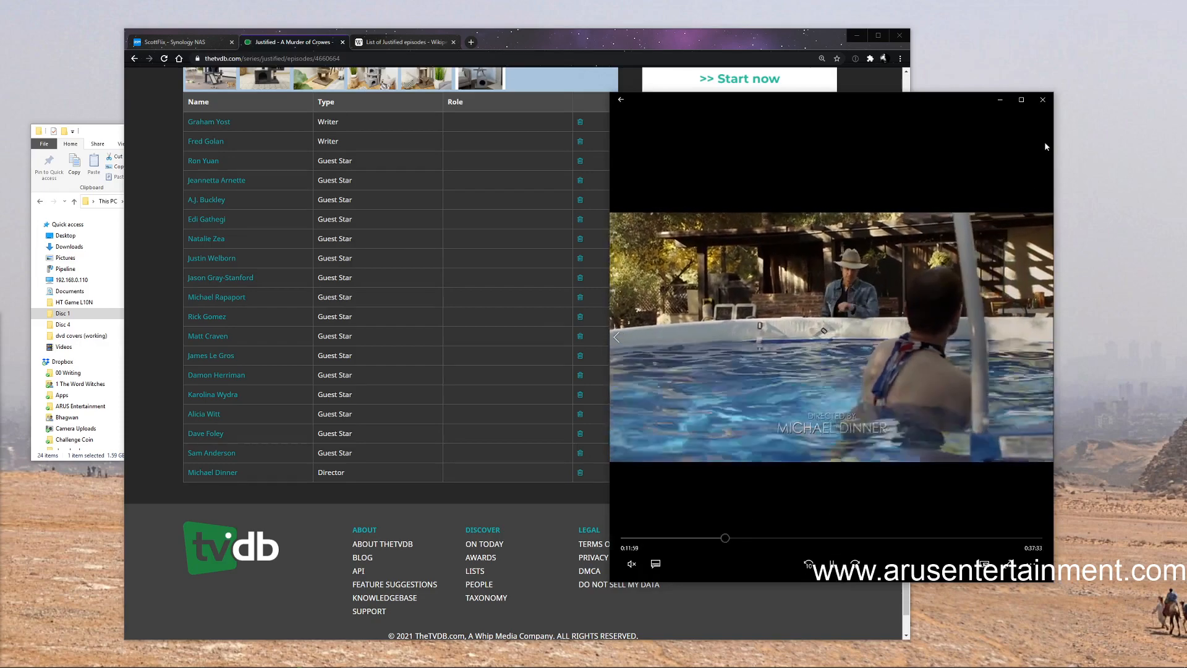
{"action": "left_click", "coordinate": [1042, 99]}
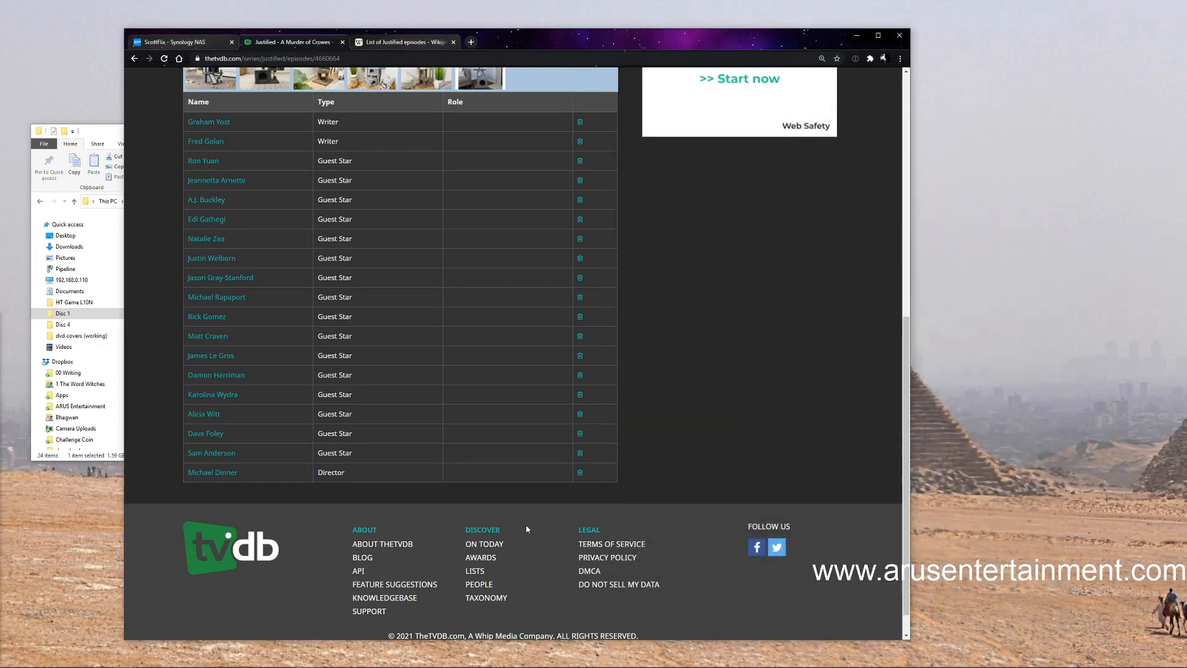
Bring the Disc 1 folder window to the front and copy the name of the Justified_s05e01 file without changing it
{"action": "left_click", "coordinate": [95, 136]}
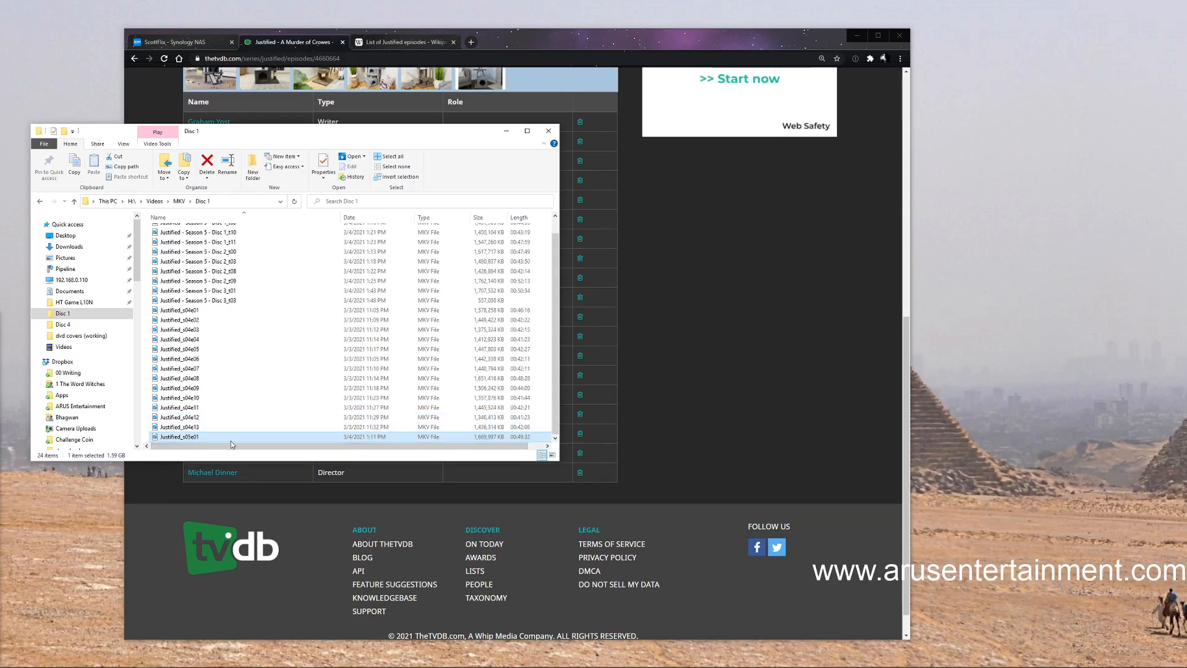
{"action": "scroll", "coordinate": [216, 436], "scroll_direction": "up", "scroll_amount": 1}
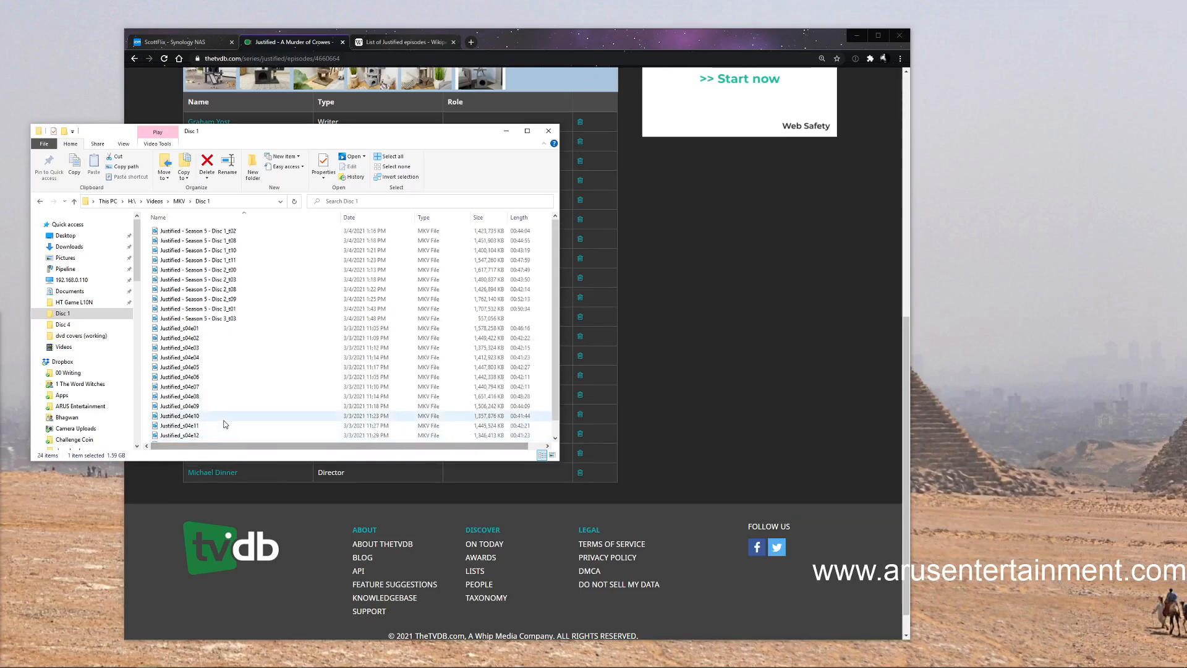
{"action": "left_click", "coordinate": [216, 231]}
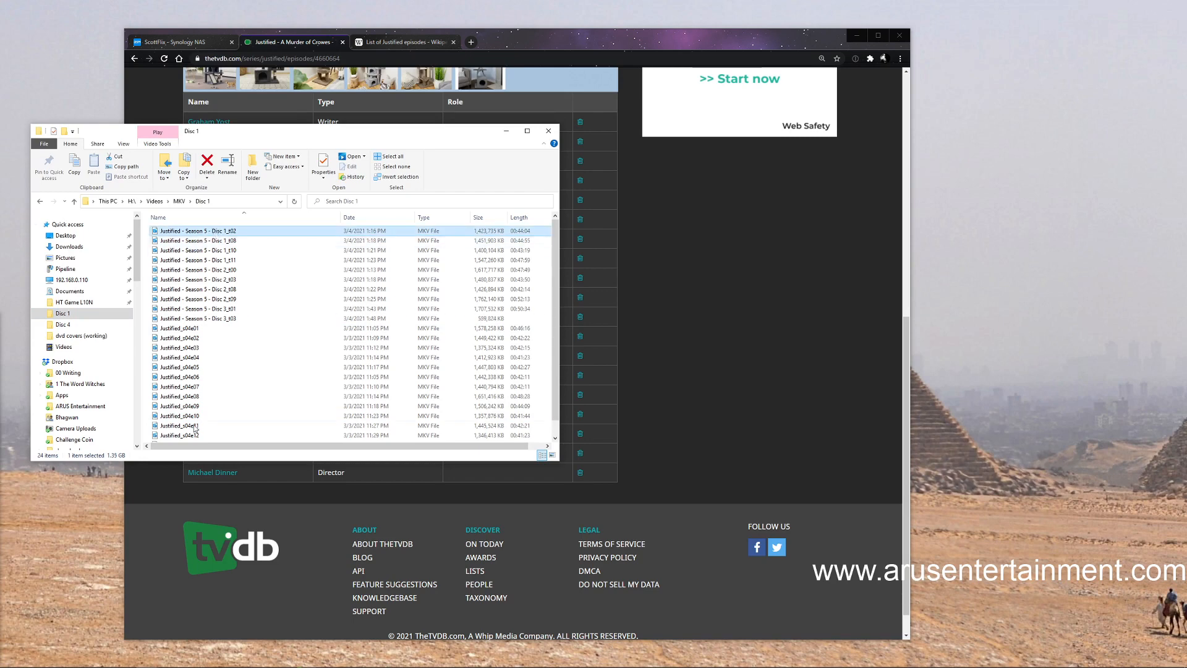
{"action": "scroll", "coordinate": [548, 311], "scroll_direction": "down", "scroll_amount": 1}
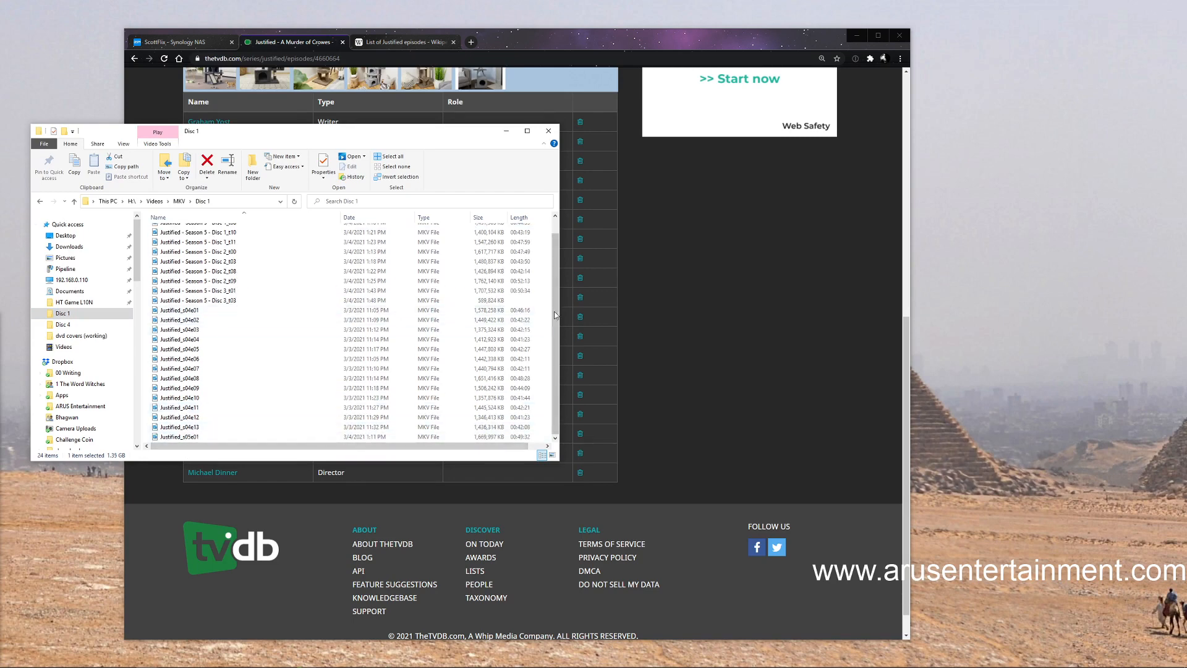
{"action": "left_click", "coordinate": [181, 438]}
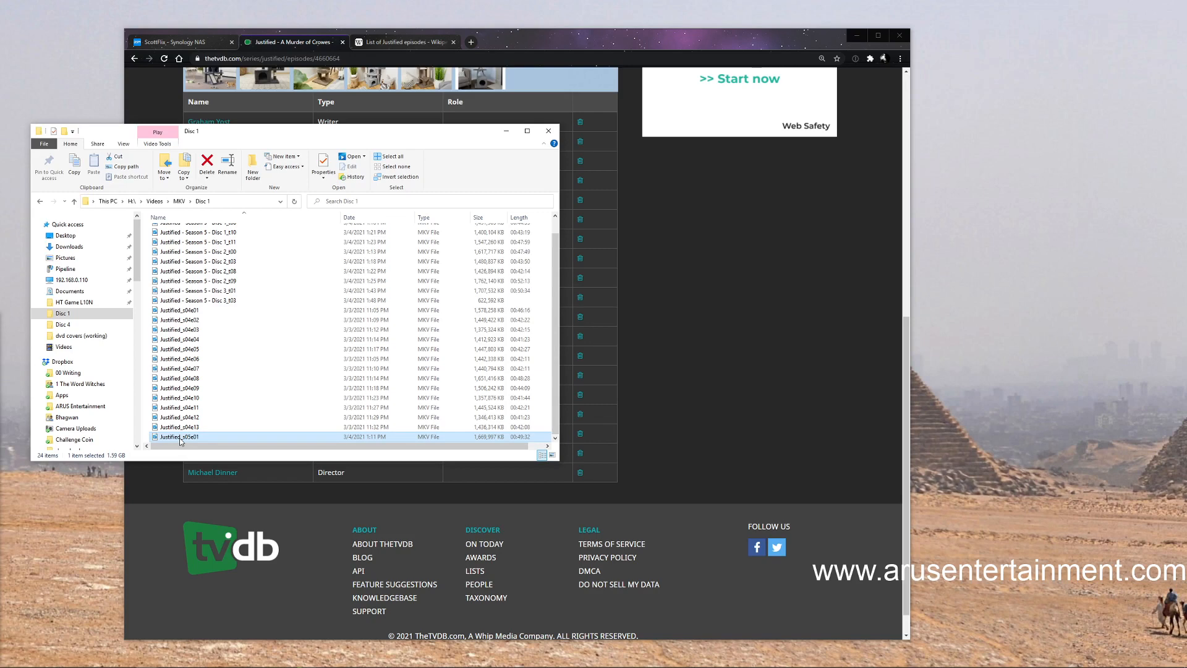
{"action": "right_click", "coordinate": [180, 439]}
{"action": "left_click", "coordinate": [207, 635]}
{"action": "key", "text": "ctrl+c"}
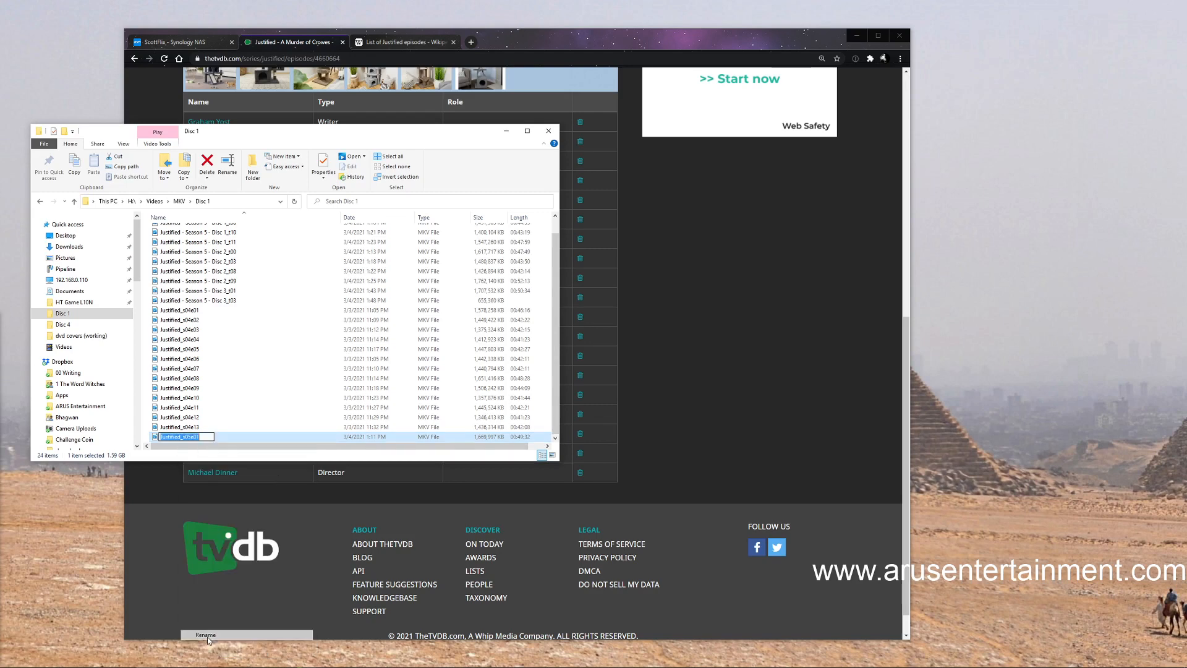
{"action": "right_click", "coordinate": [186, 438]}
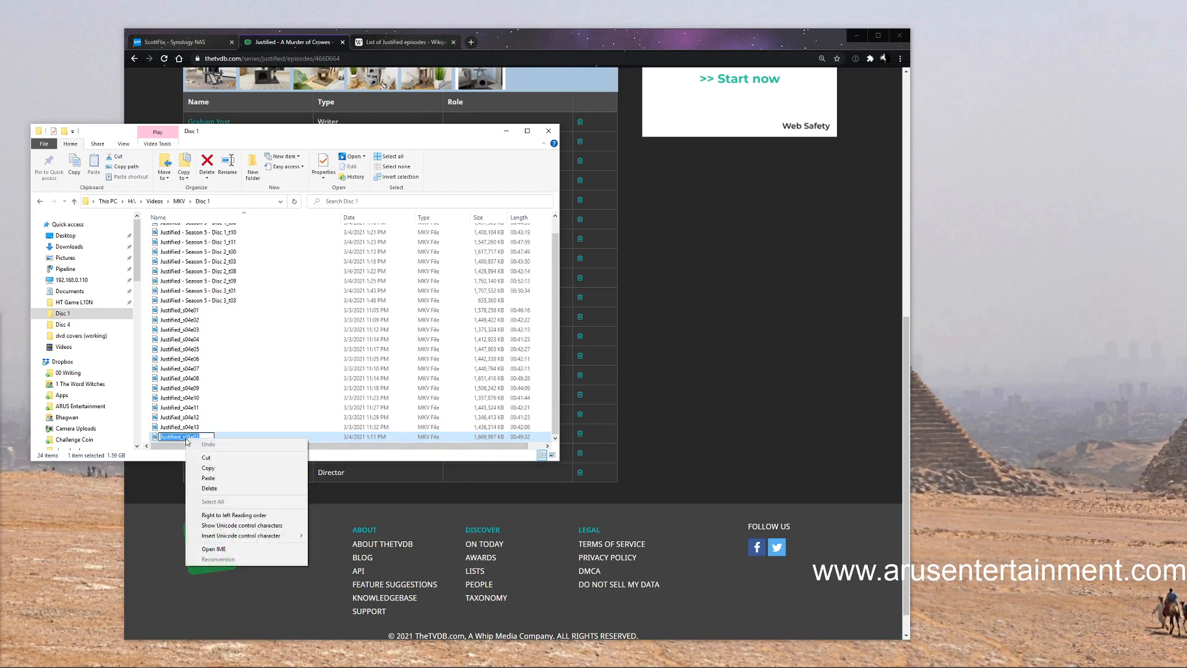
{"action": "left_click", "coordinate": [208, 478]}
{"action": "left_click", "coordinate": [247, 417]}
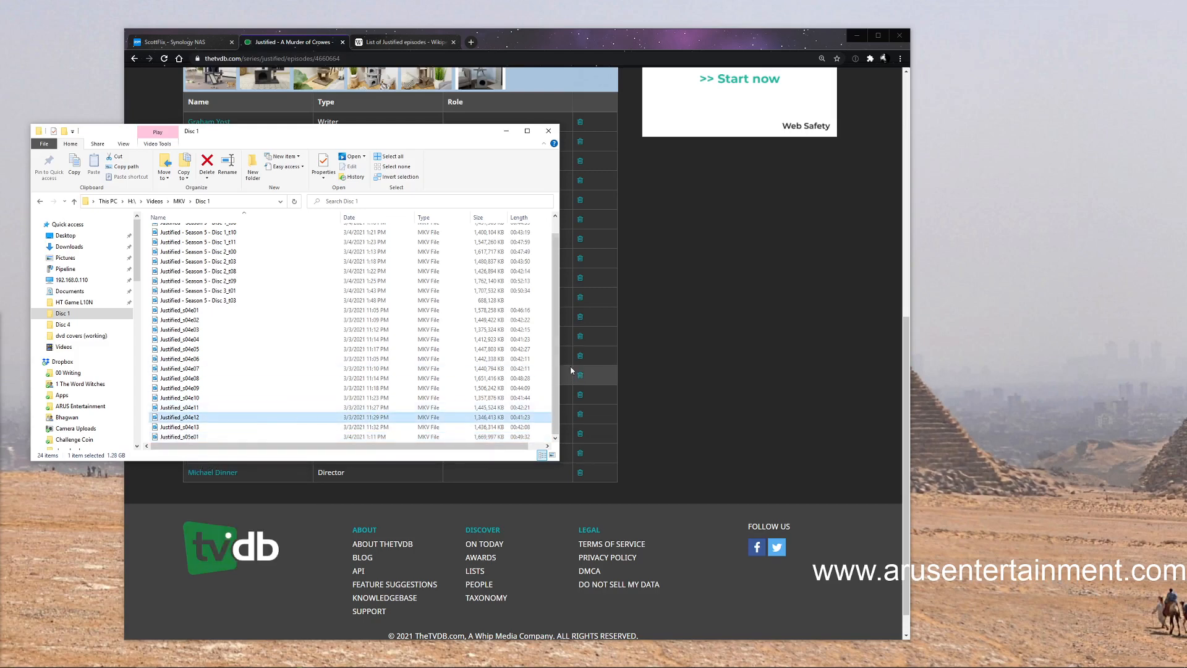
Rename the file "Justified - Season 5 - Disc 1_t02" as Justified_s05e02, reusing the copied name
{"action": "scroll", "coordinate": [309, 297], "scroll_direction": "up", "scroll_amount": 1}
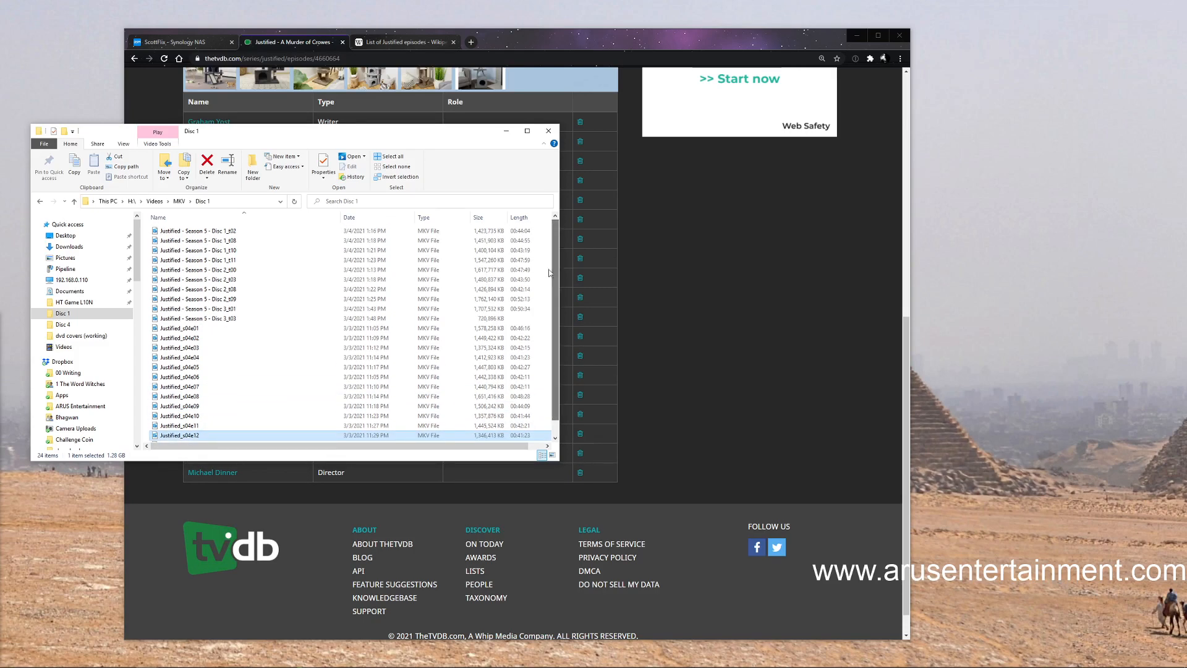
{"action": "right_click", "coordinate": [199, 233]}
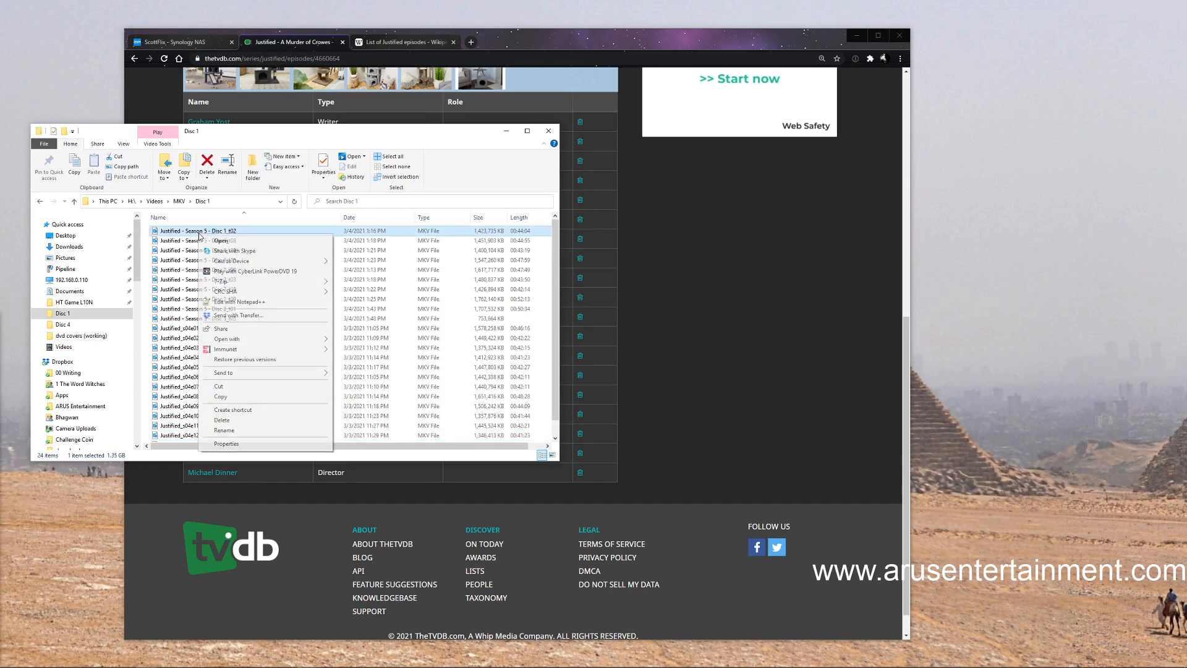
{"action": "left_click", "coordinate": [235, 432]}
{"action": "type", "text": "Justified_s05e02"}
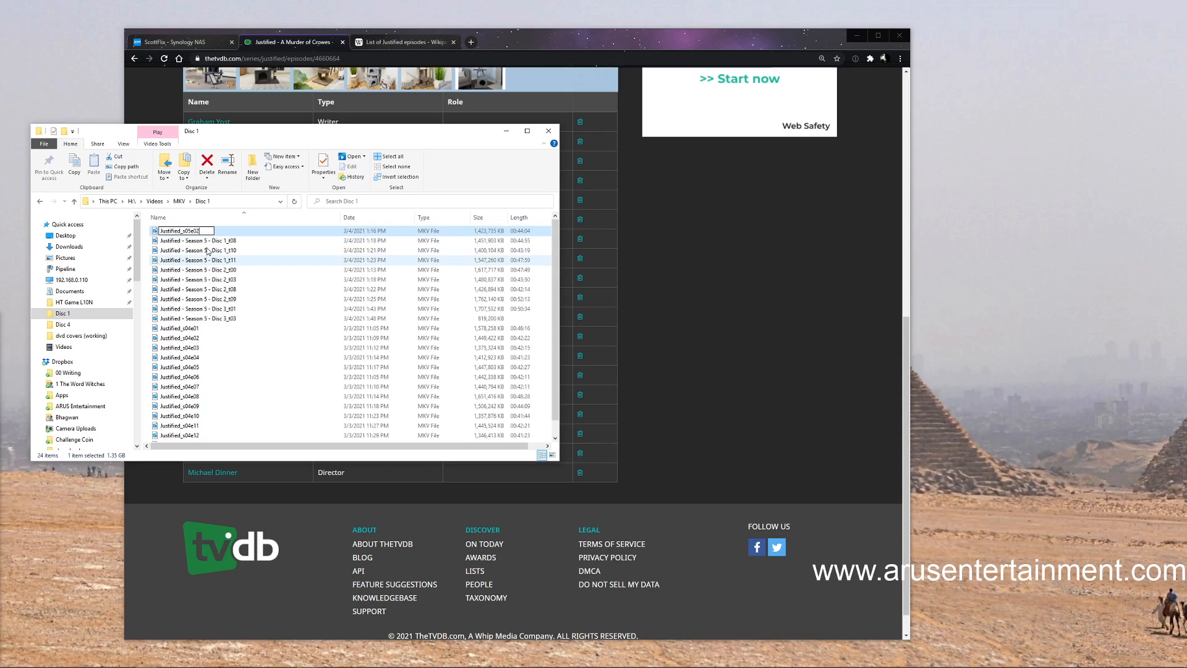
{"action": "key", "text": "Return"}
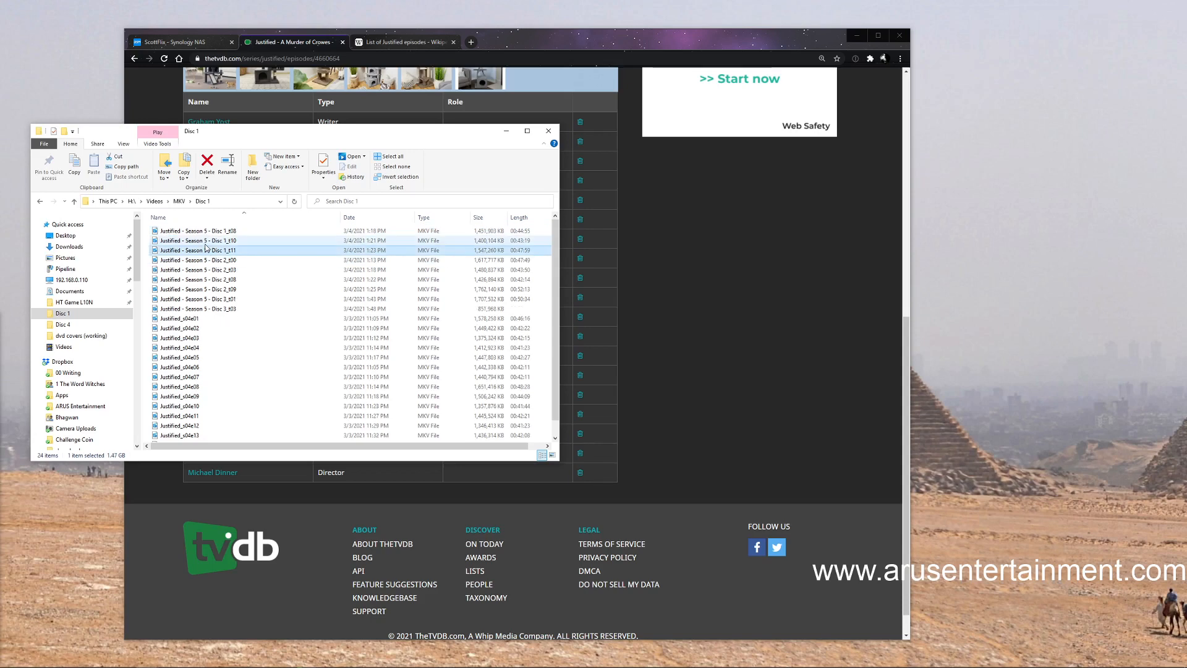
Rename the file "Justified - Season 5 - Disc 1_t08" as Justified_s05e03, based on the copied name
{"action": "right_click", "coordinate": [213, 234]}
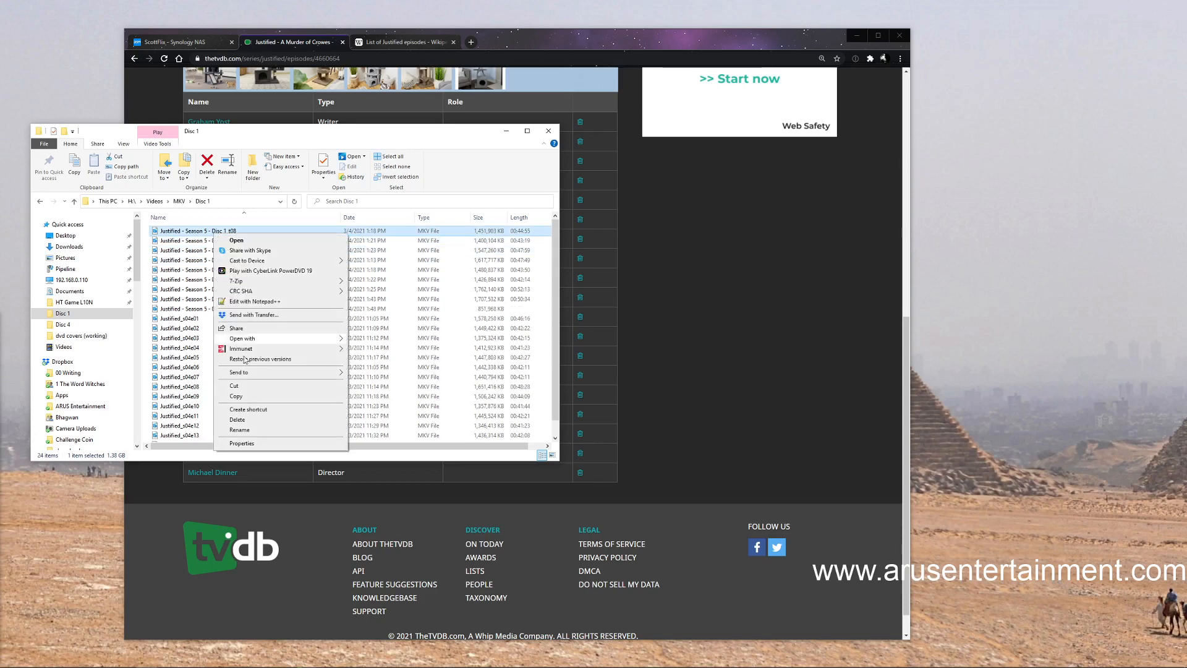
{"action": "left_click", "coordinate": [247, 429]}
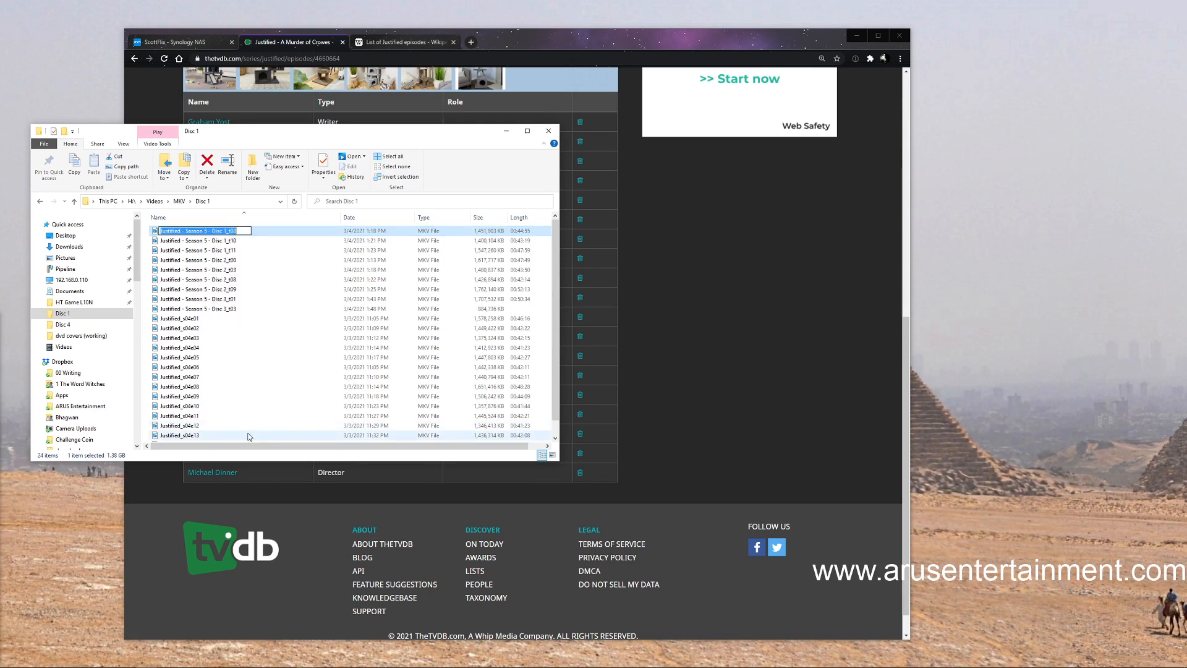
{"action": "type", "text": "Justified_s05e01"}
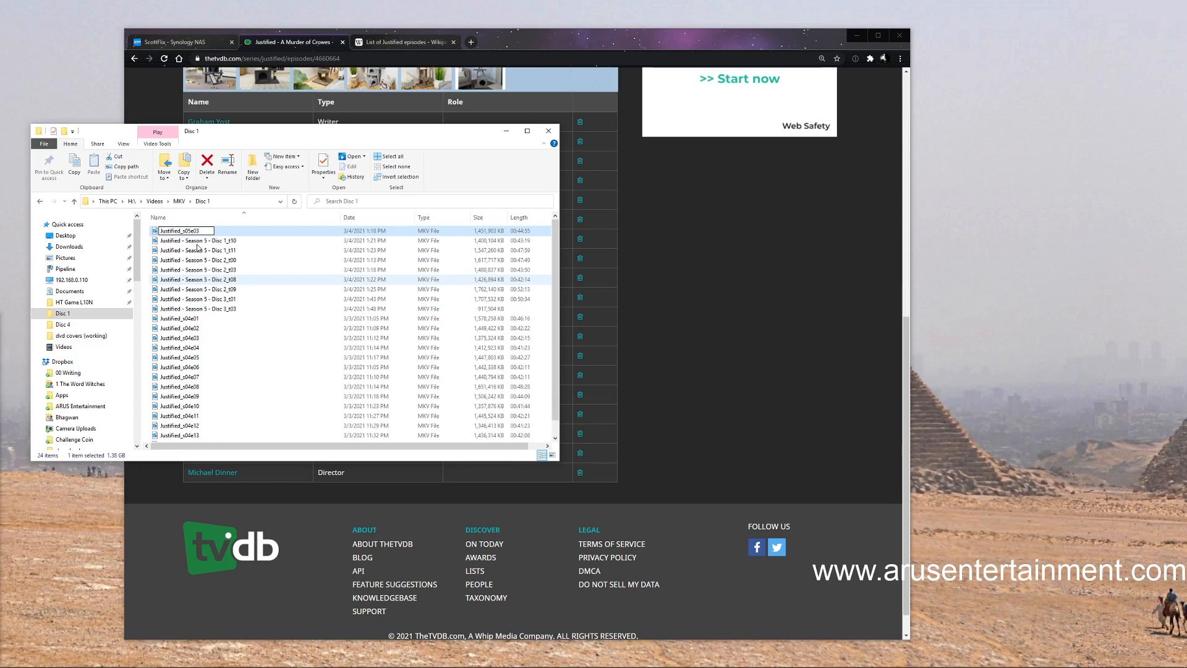
{"action": "key", "text": "Return"}
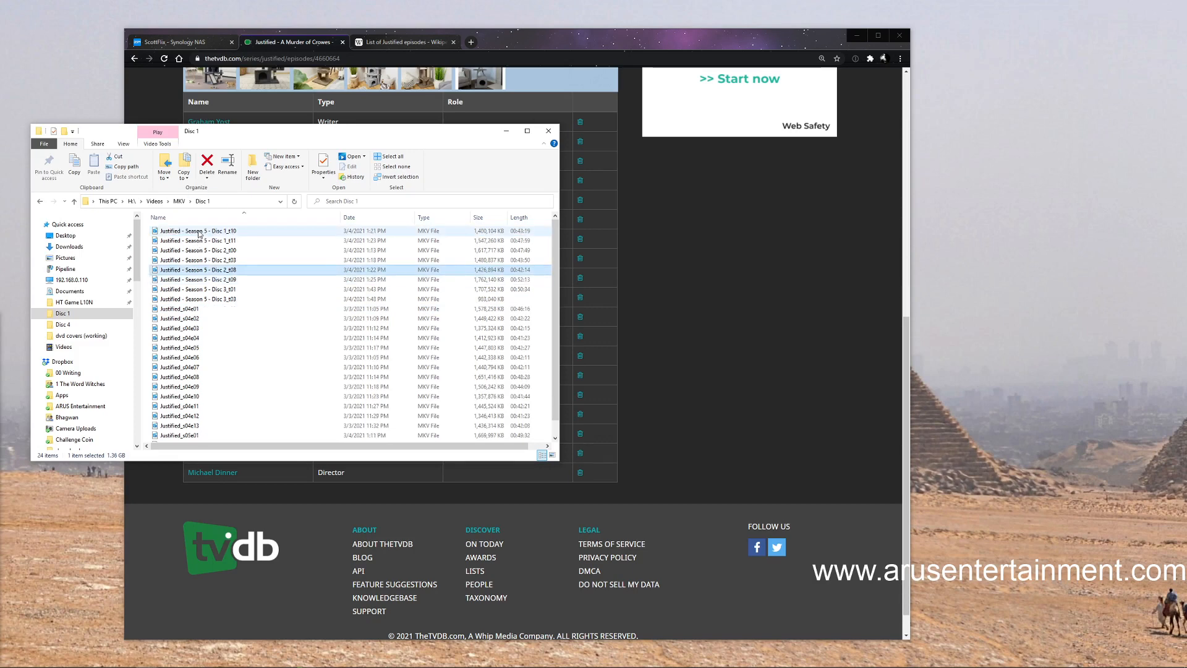
Rename the file "Justified - Season 5 - Disc 1_t10" as Justified_s05e04, based on the copied name
{"action": "right_click", "coordinate": [199, 233]}
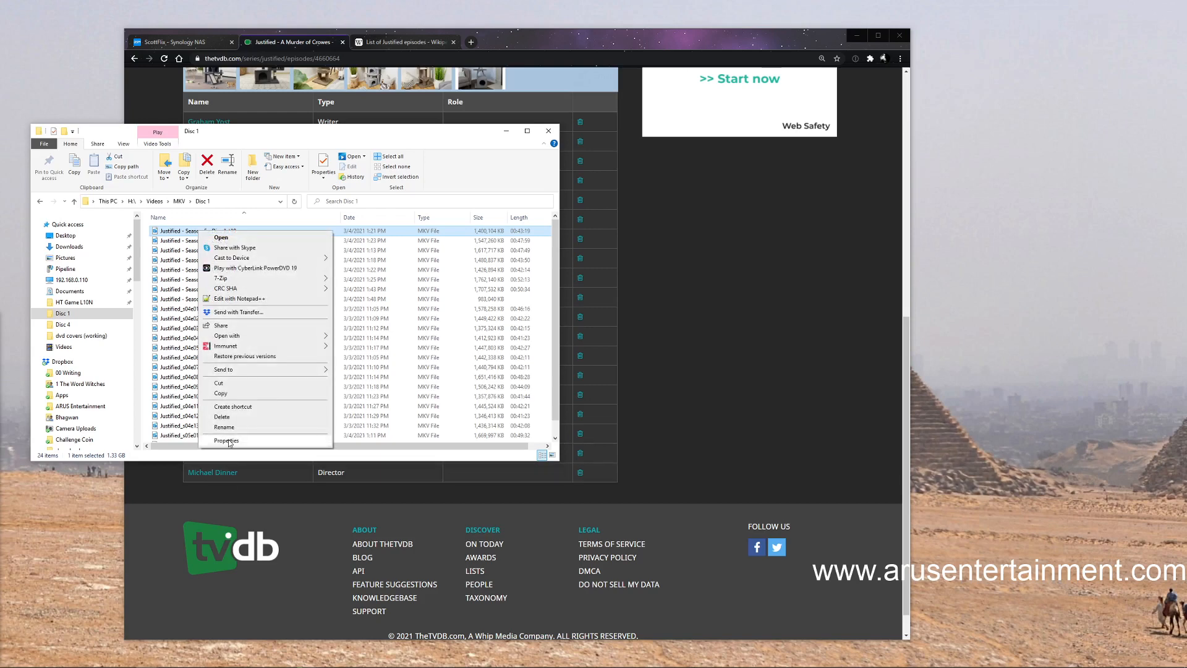
{"action": "left_click", "coordinate": [228, 426]}
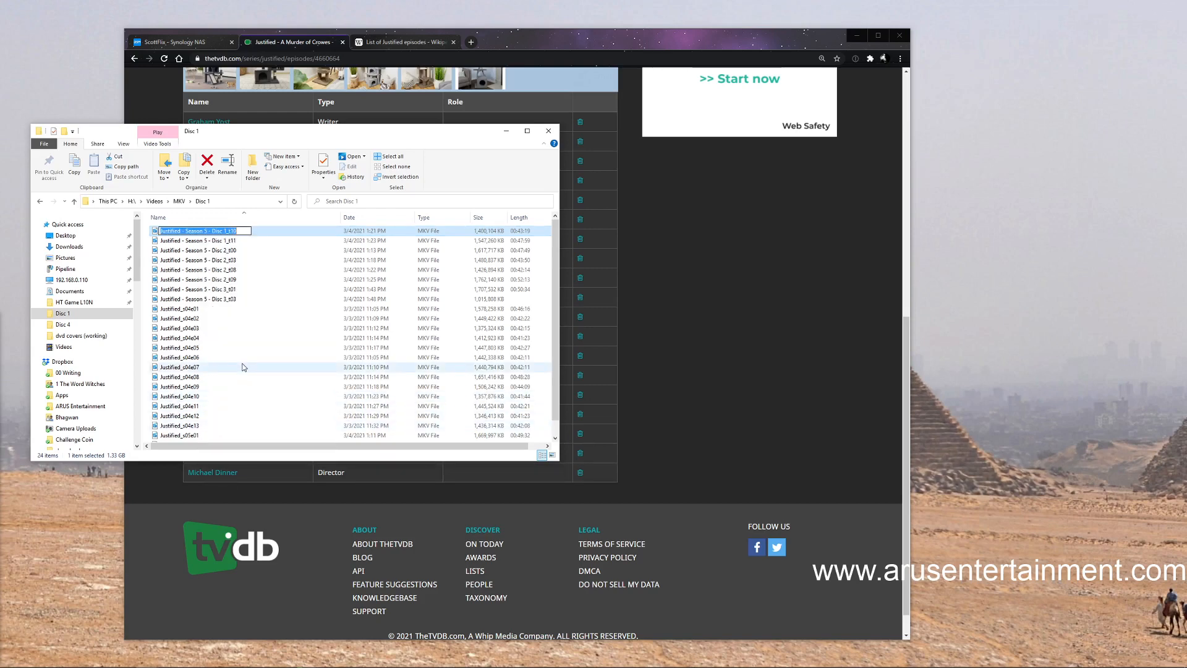
{"action": "key", "text": "ctrl+v"}
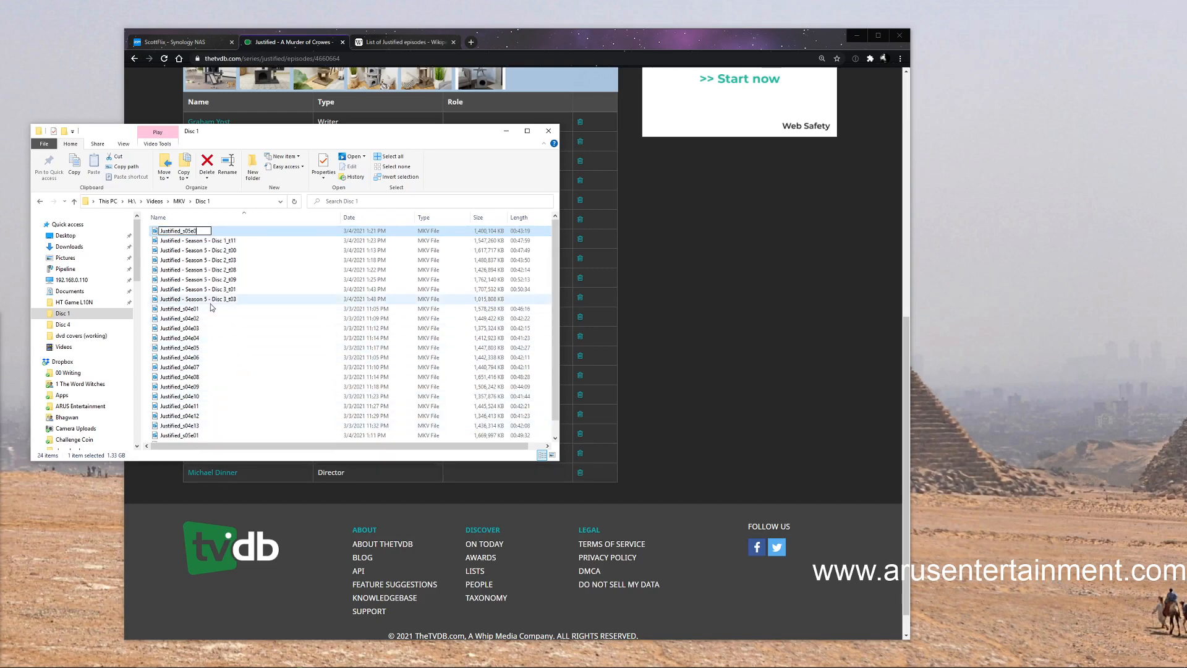
{"action": "scroll", "coordinate": [233, 349], "scroll_direction": "down", "scroll_amount": 1}
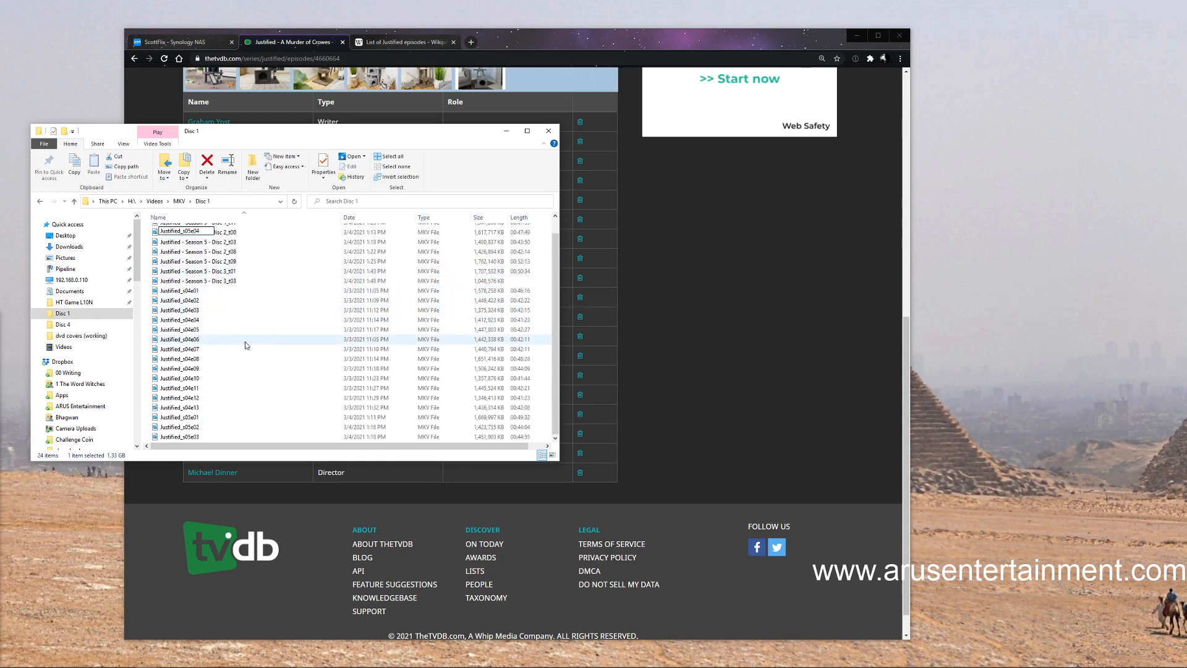
{"action": "left_click", "coordinate": [549, 302]}
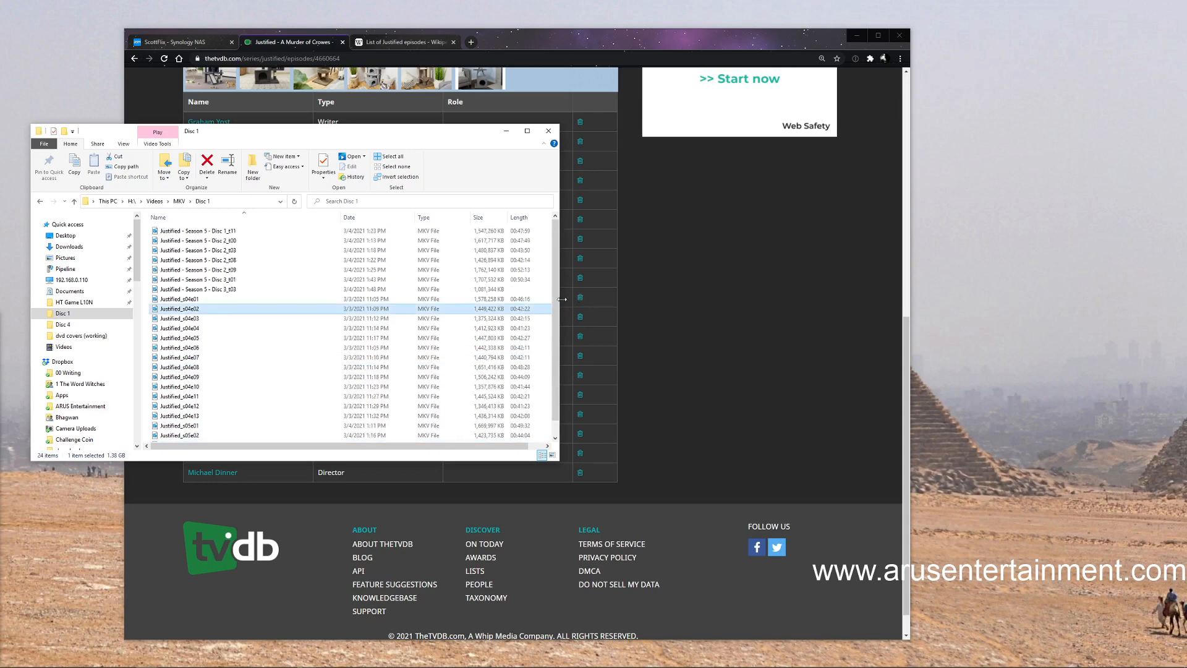
Rename the file "Justified - Season 5 - Disc 1_t11" as Justified_s05e05, based on the copied name
{"action": "right_click", "coordinate": [217, 232]}
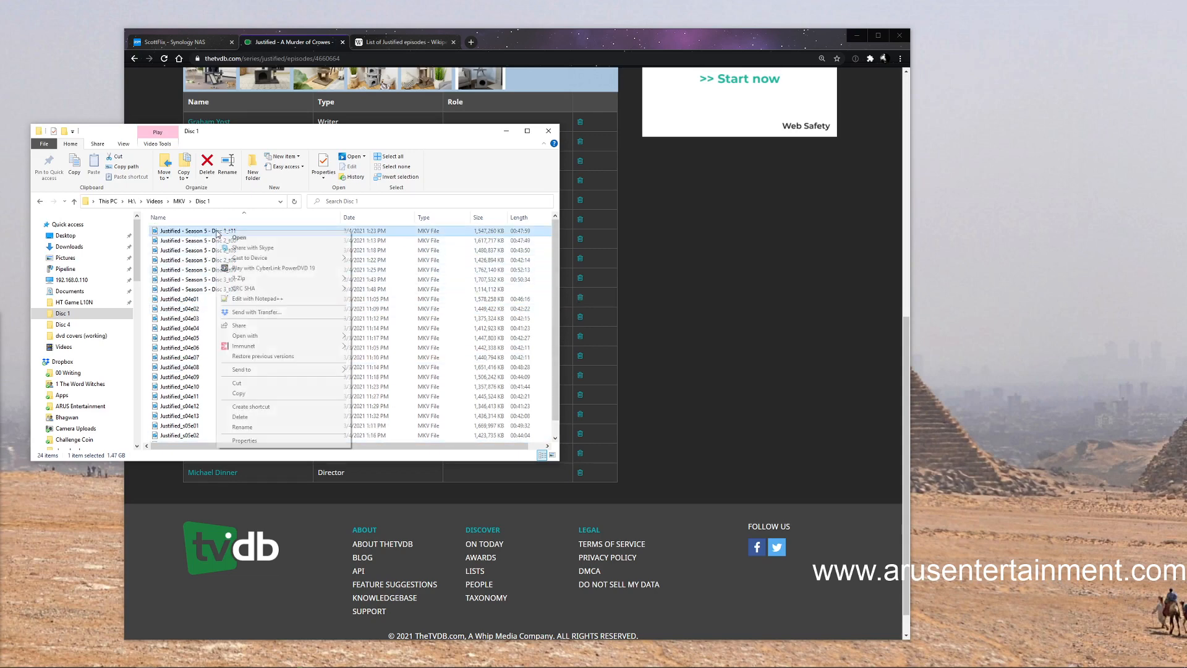
{"action": "left_click", "coordinate": [258, 427]}
{"action": "key", "text": "ctrl+v"}
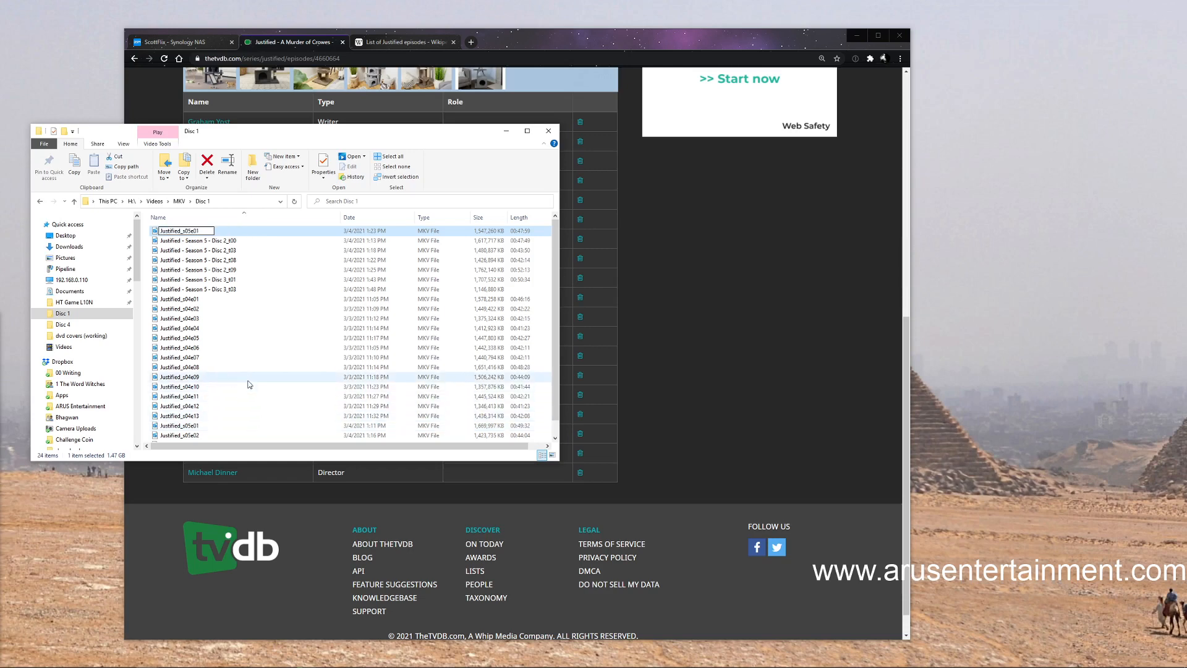
{"action": "key", "text": "BackSpace"}
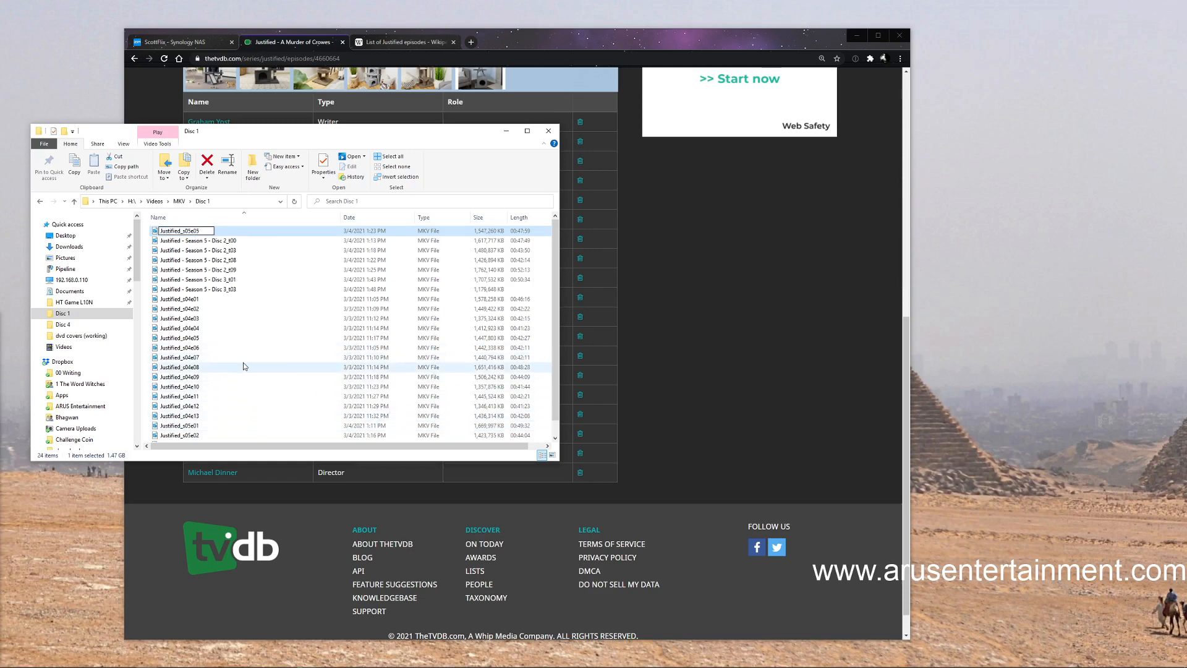
{"action": "scroll", "coordinate": [250, 387], "scroll_direction": "down", "scroll_amount": 1}
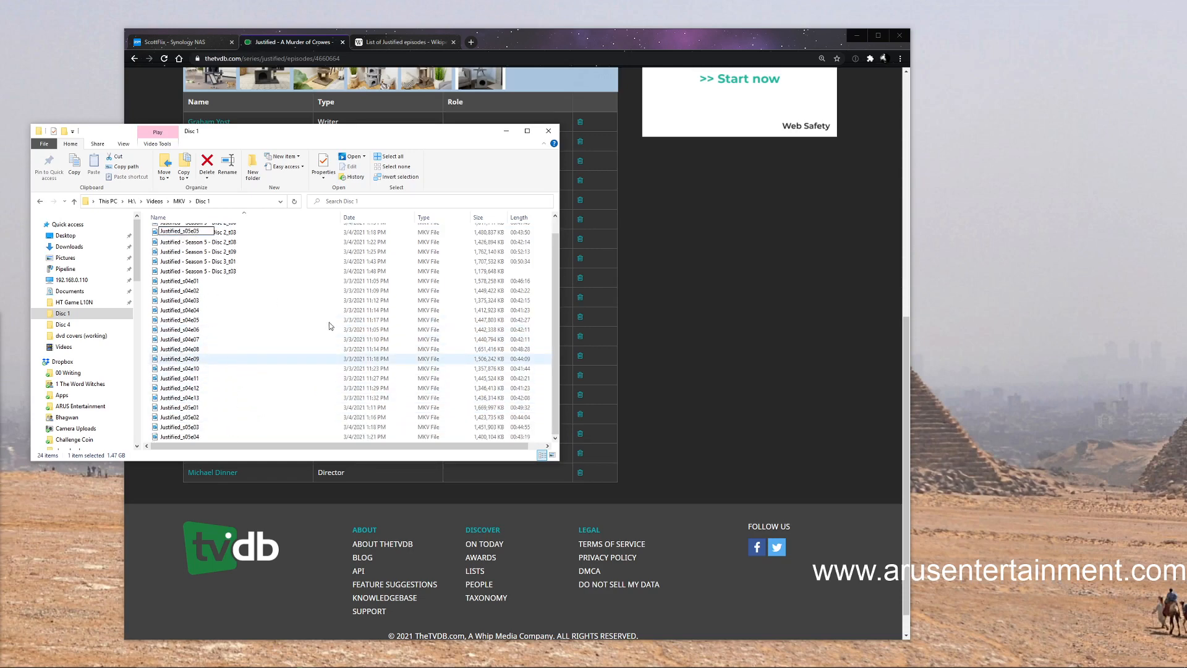
{"action": "left_click", "coordinate": [551, 288]}
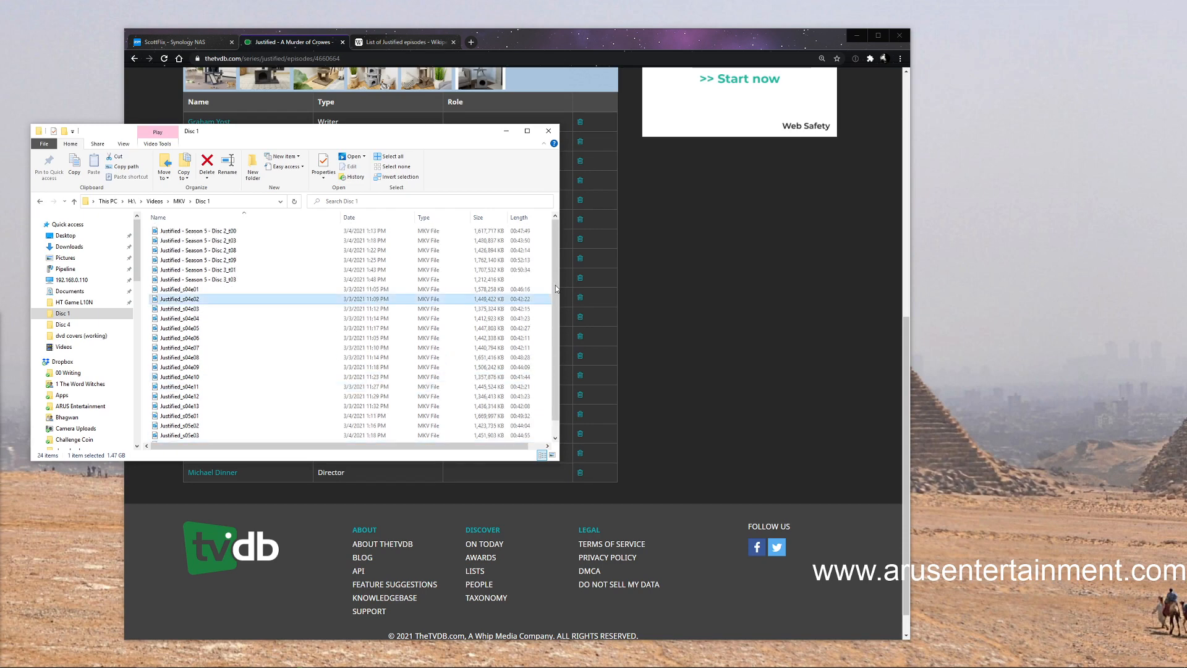
Rename the file "Justified - Season 5 - Disc 2_t00" as Justified_s05e06, based on the copied name
{"action": "left_click", "coordinate": [219, 233]}
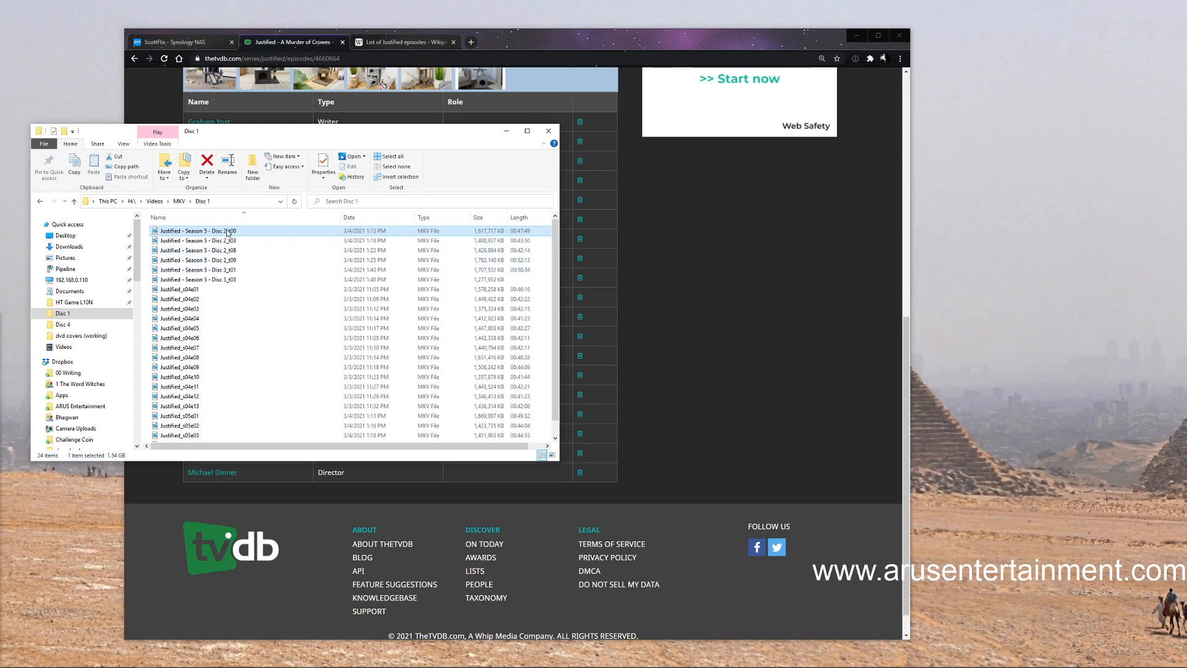
{"action": "right_click", "coordinate": [228, 233]}
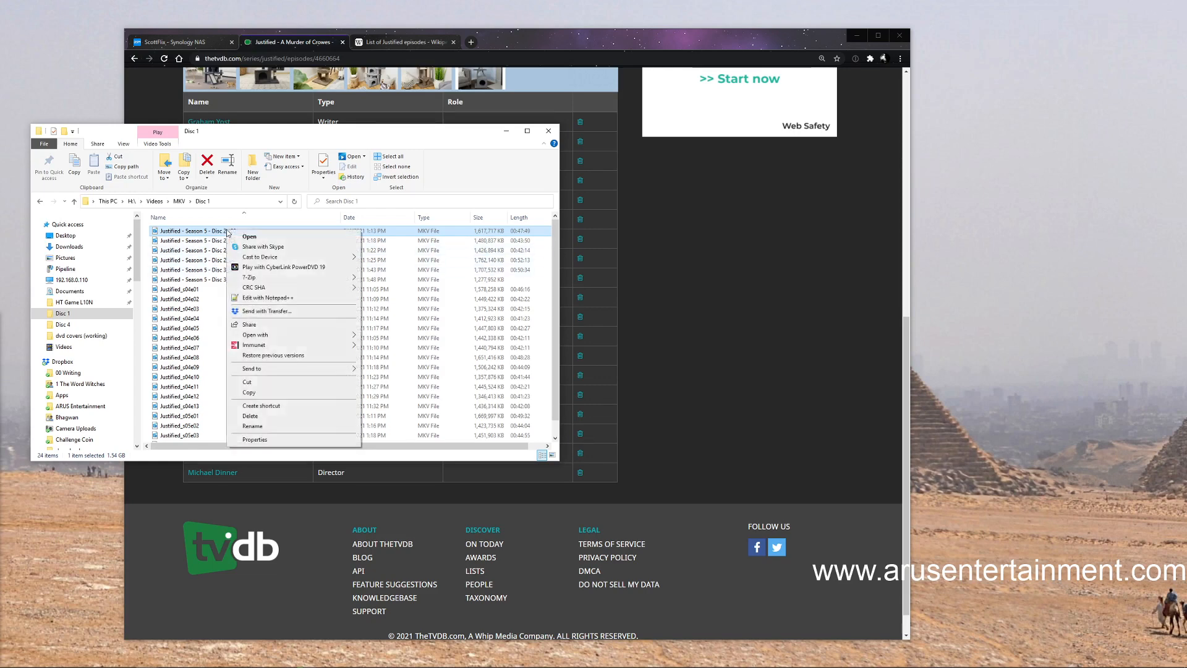
{"action": "left_click", "coordinate": [270, 426]}
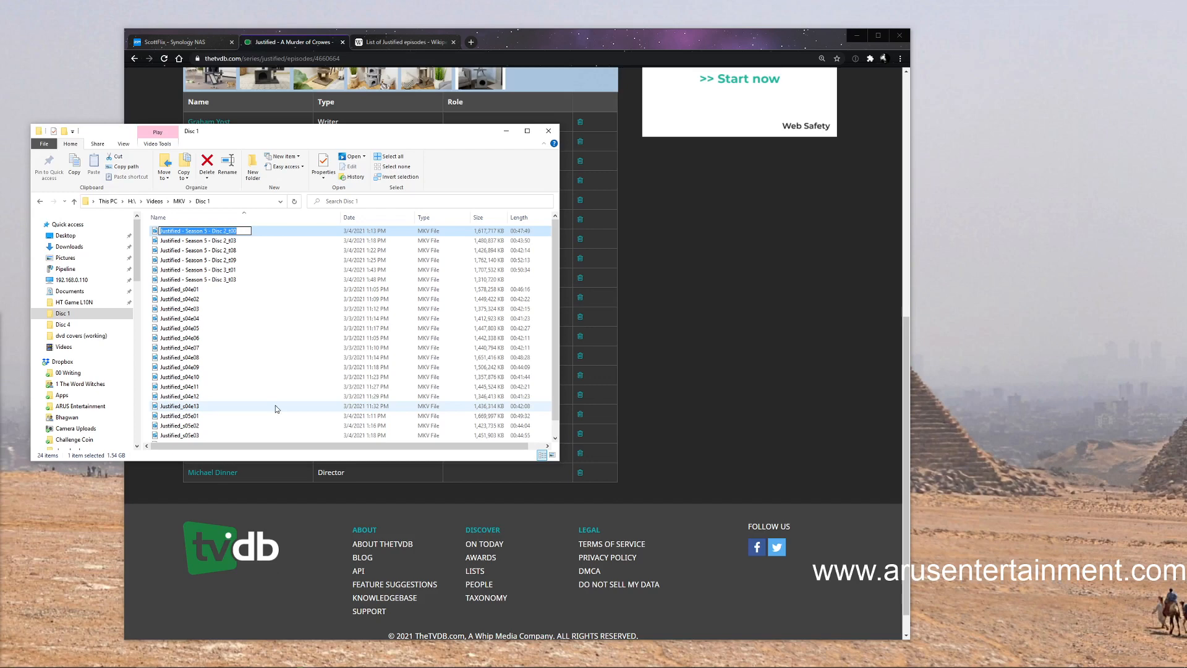
{"action": "type", "text": "Justified_s05e06"}
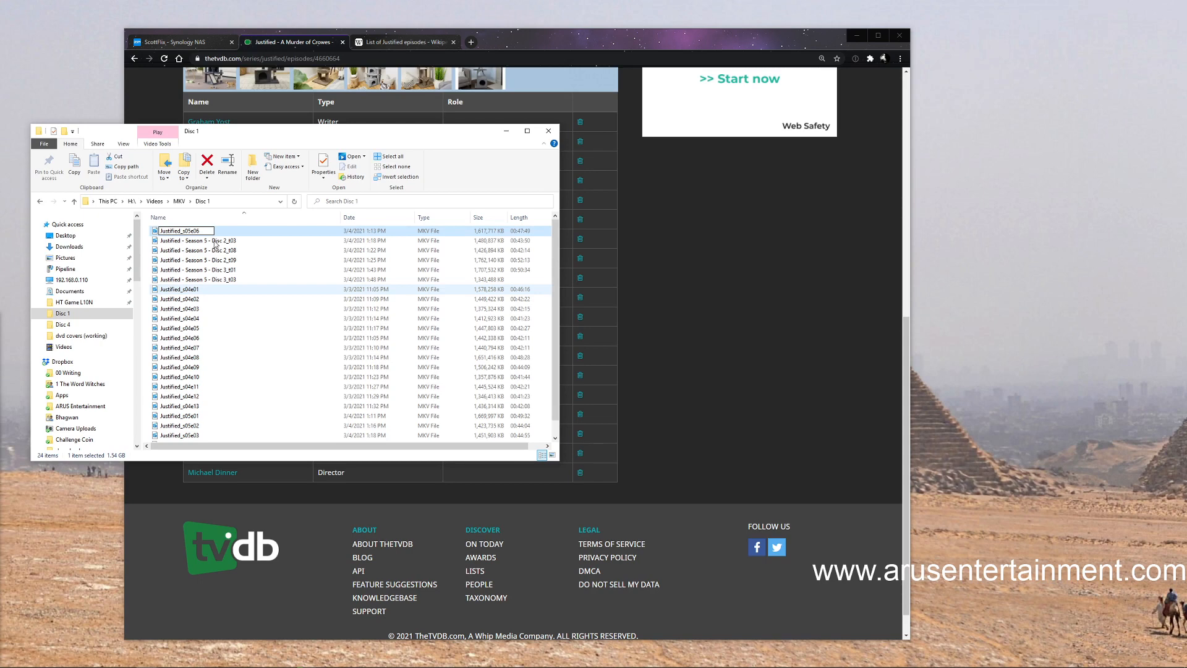
{"action": "key", "text": "Return"}
Rename the file "Justified - Season 5 - Disc 2_t03" as Justified_s05e07, based on the copied name
{"action": "right_click", "coordinate": [219, 235]}
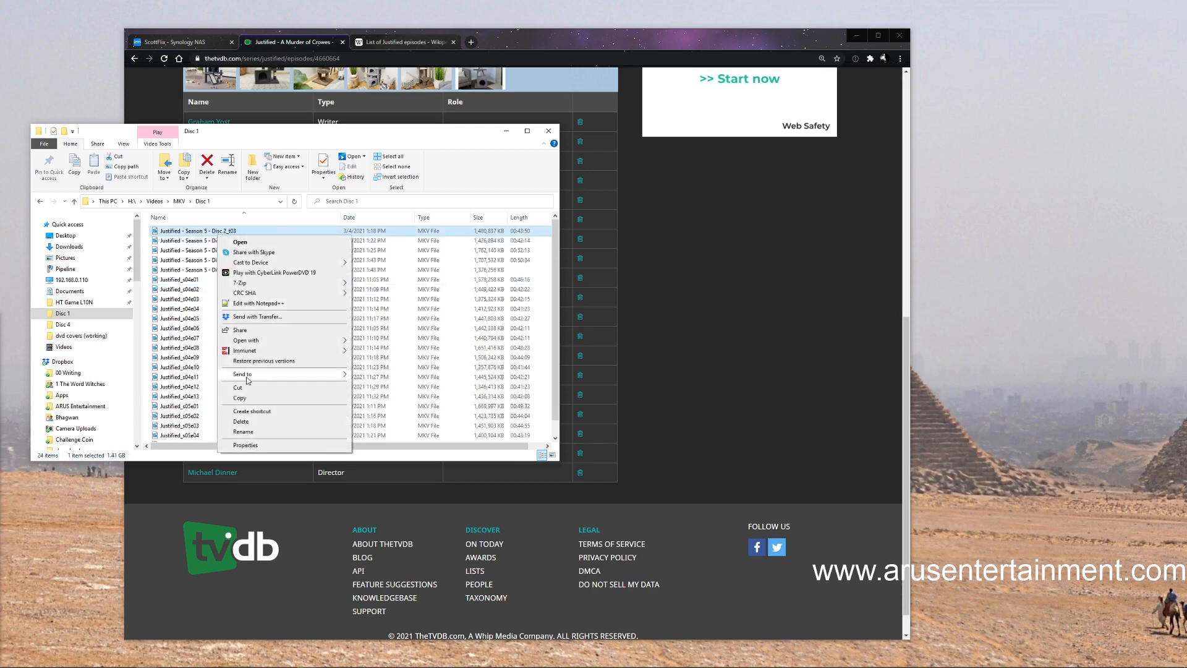
{"action": "left_click", "coordinate": [244, 431]}
{"action": "type", "text": "Justified_s05e0"}
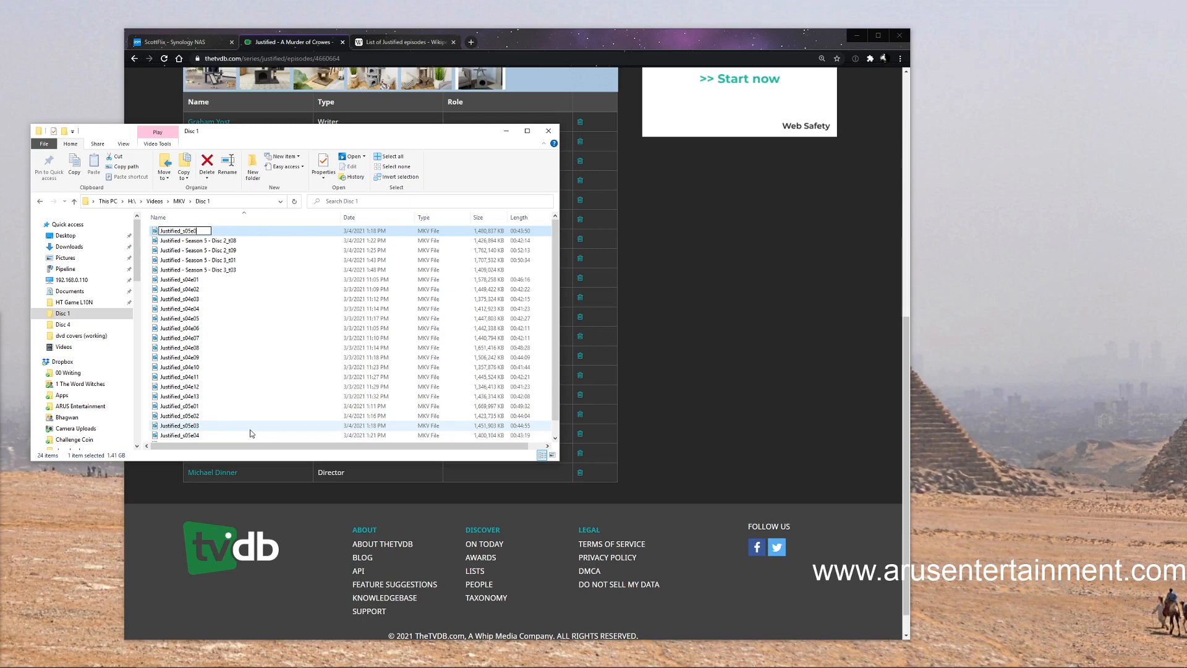
{"action": "type", "text": "7"}
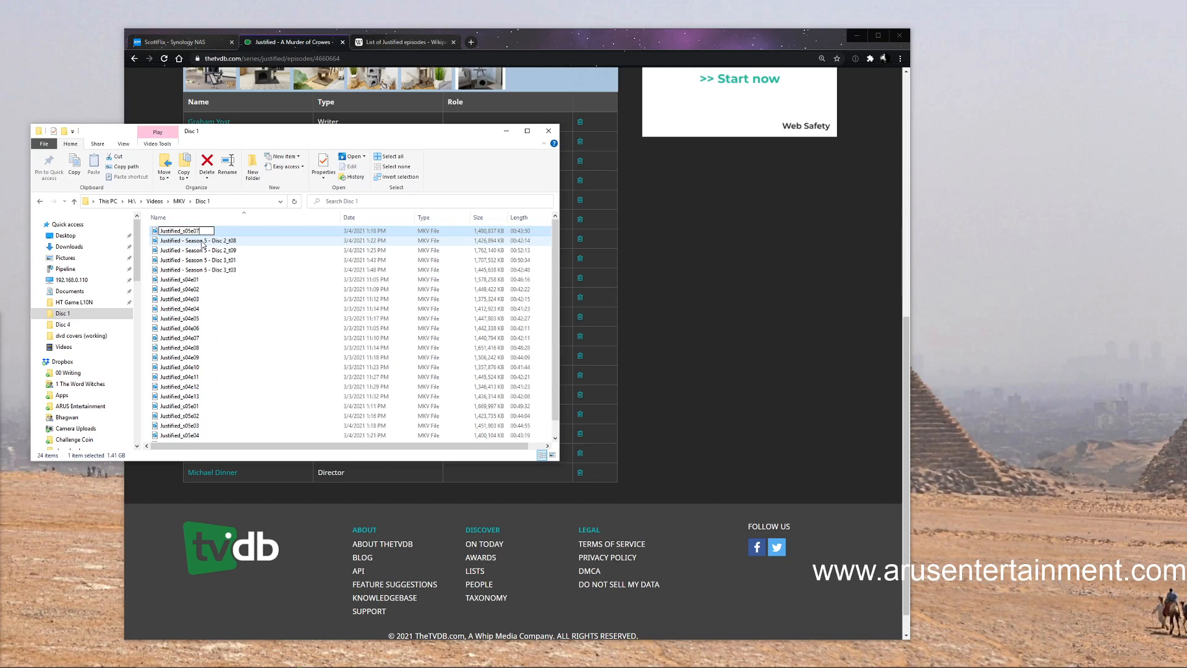
{"action": "left_click", "coordinate": [203, 244]}
Rename the file "Justified - Season 5 - Disc 2_t08" as Justified_s05e08, based on the copied name
{"action": "right_click", "coordinate": [204, 230]}
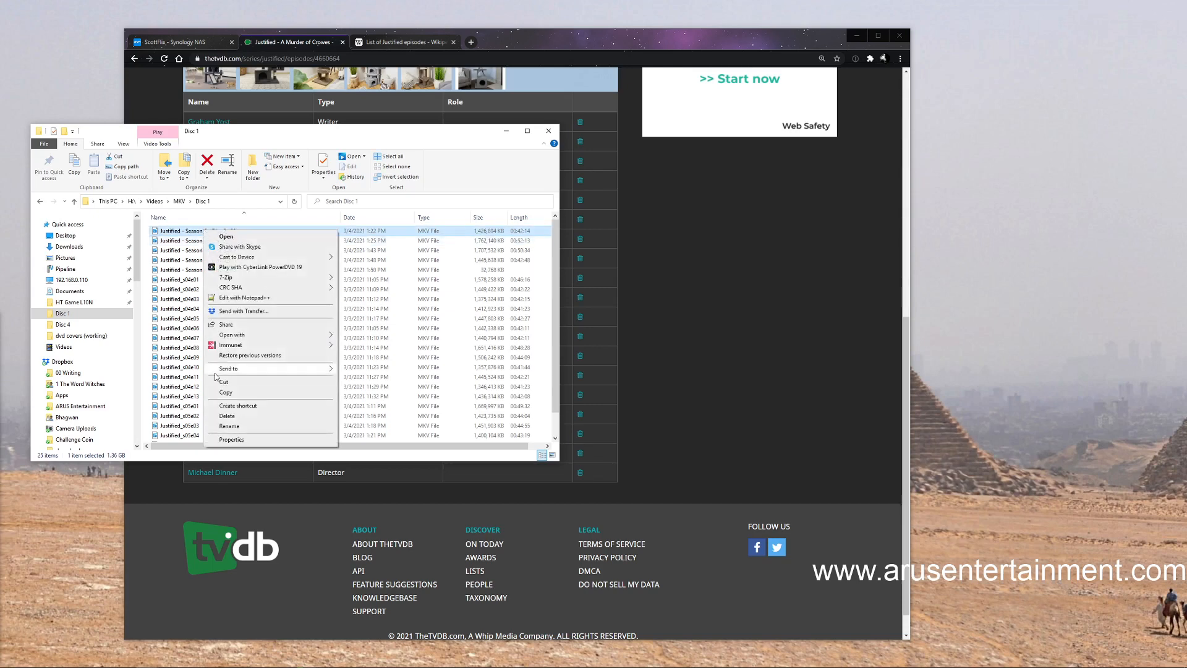
{"action": "left_click", "coordinate": [229, 426]}
{"action": "type", "text": "Justified_s05e0"}
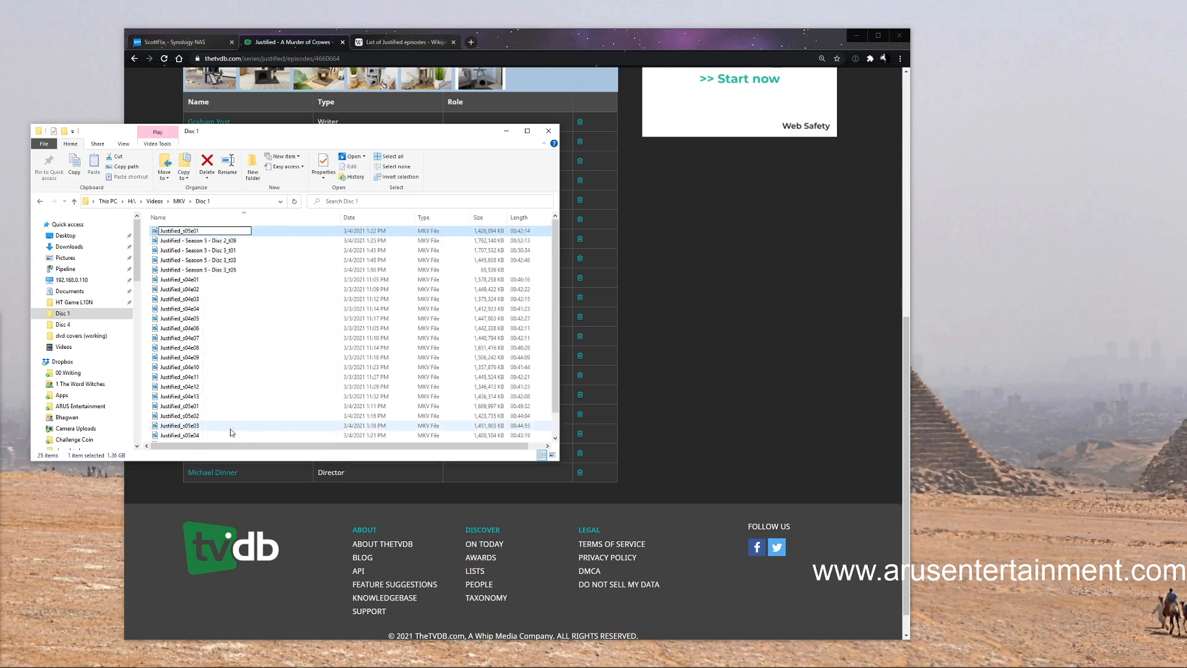
{"action": "type", "text": "8"}
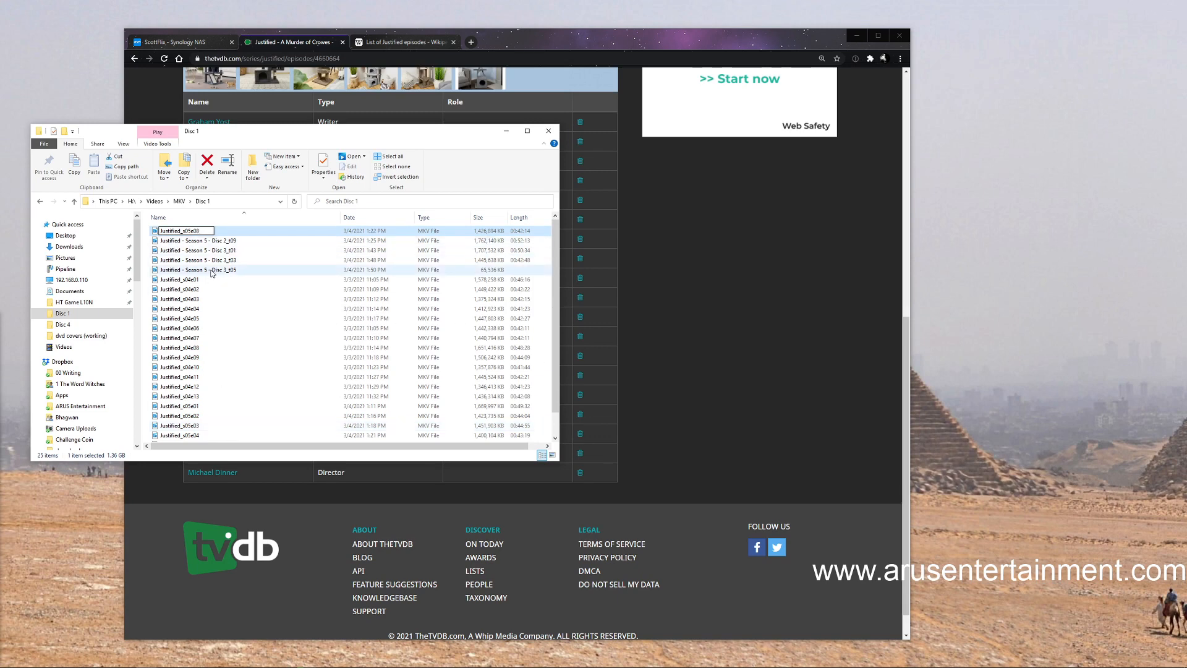
{"action": "key", "text": "Return"}
Rename the file "Justified - Season 5 - Disc 2_t09" as Justified_s05e10, based on the copied name
{"action": "left_click", "coordinate": [214, 233]}
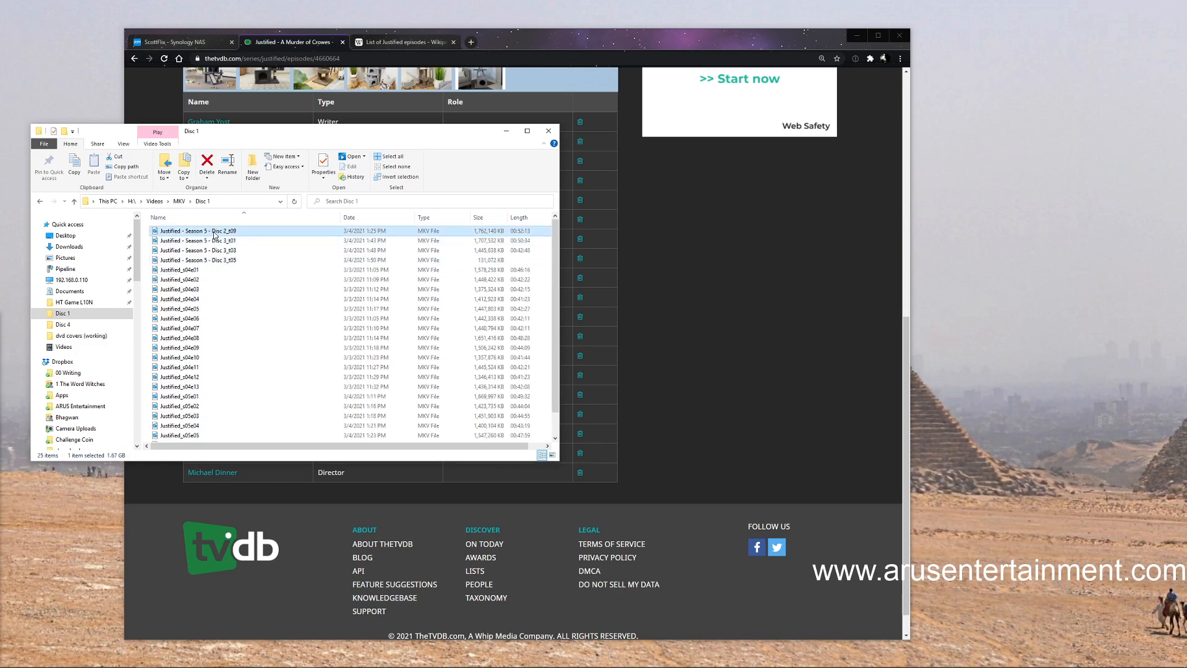
{"action": "right_click", "coordinate": [215, 234]}
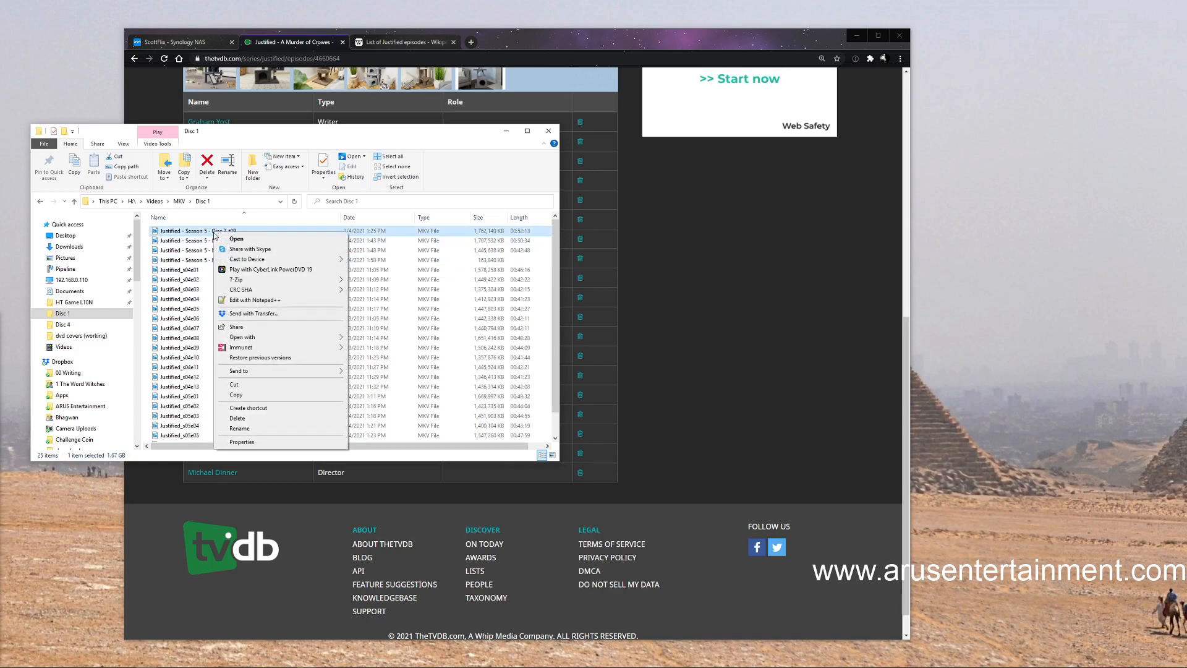
{"action": "left_click", "coordinate": [240, 429]}
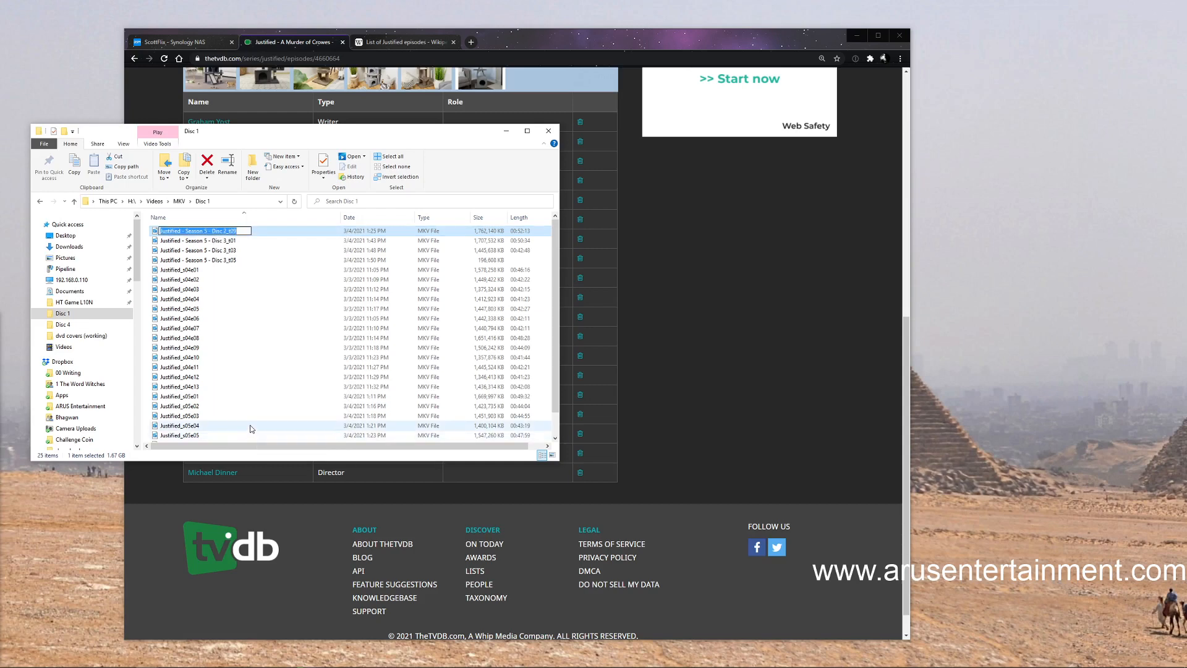
{"action": "type", "text": "Justified_s05e01"}
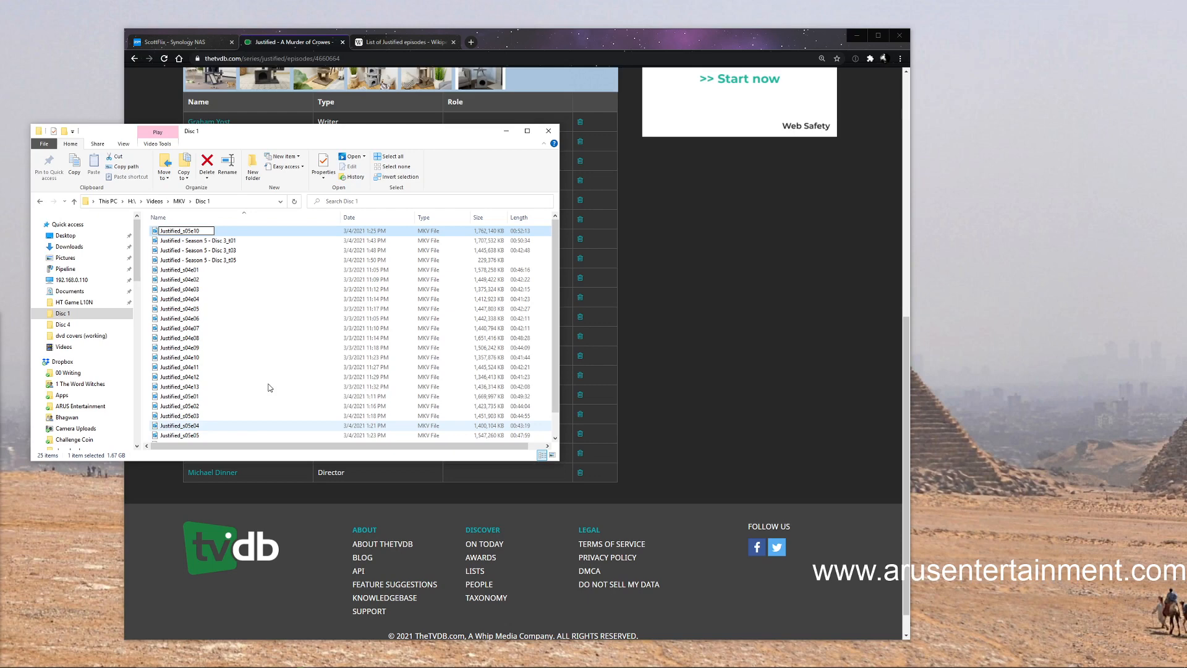
{"action": "key", "text": "Return"}
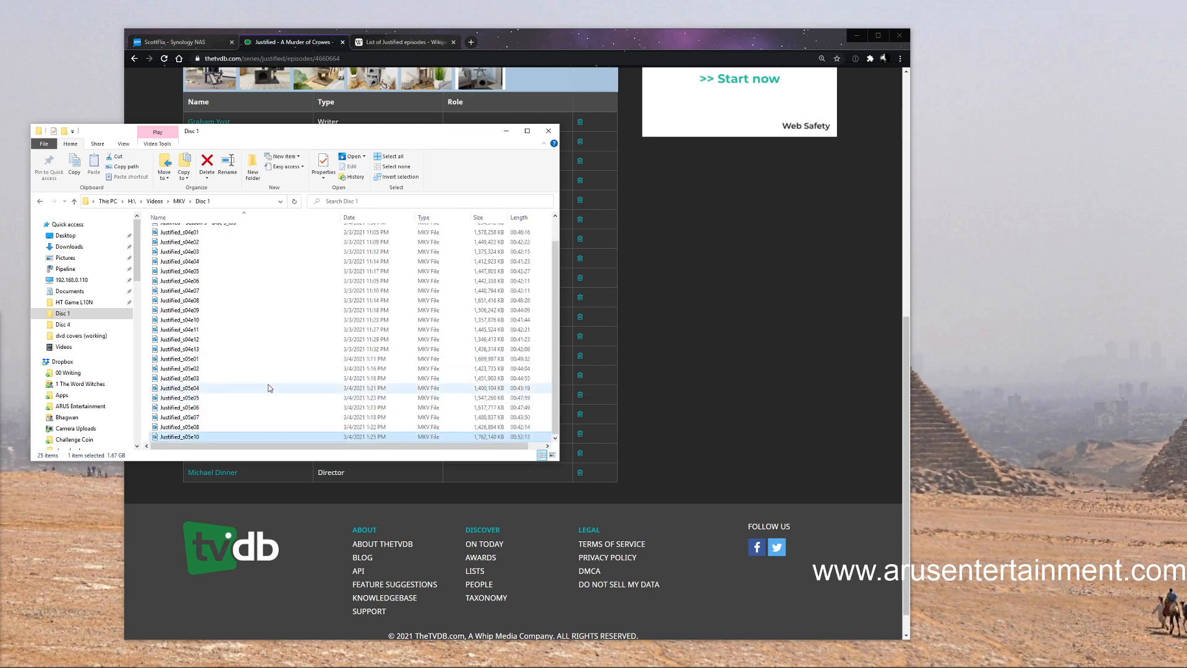
Correct the episode number of the file Justified_s05e10 so that it is named Justified_s05e09
{"action": "right_click", "coordinate": [199, 439]}
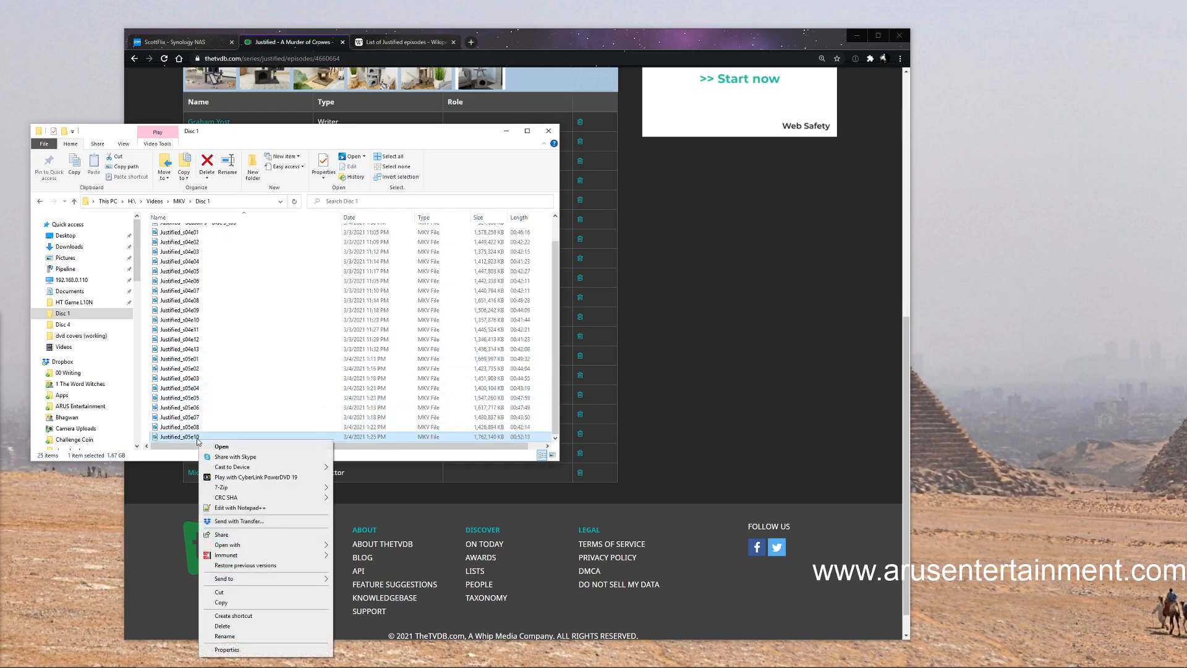
{"action": "left_click", "coordinate": [232, 636]}
{"action": "key", "text": "End"}
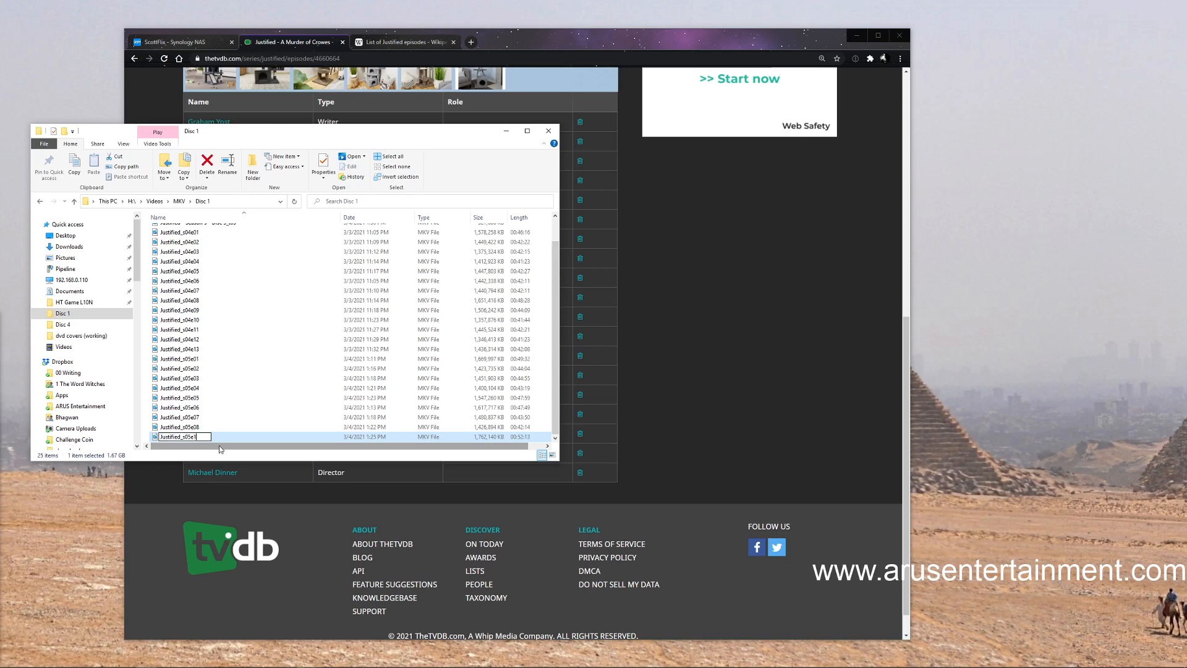
{"action": "type", "text": "9"}
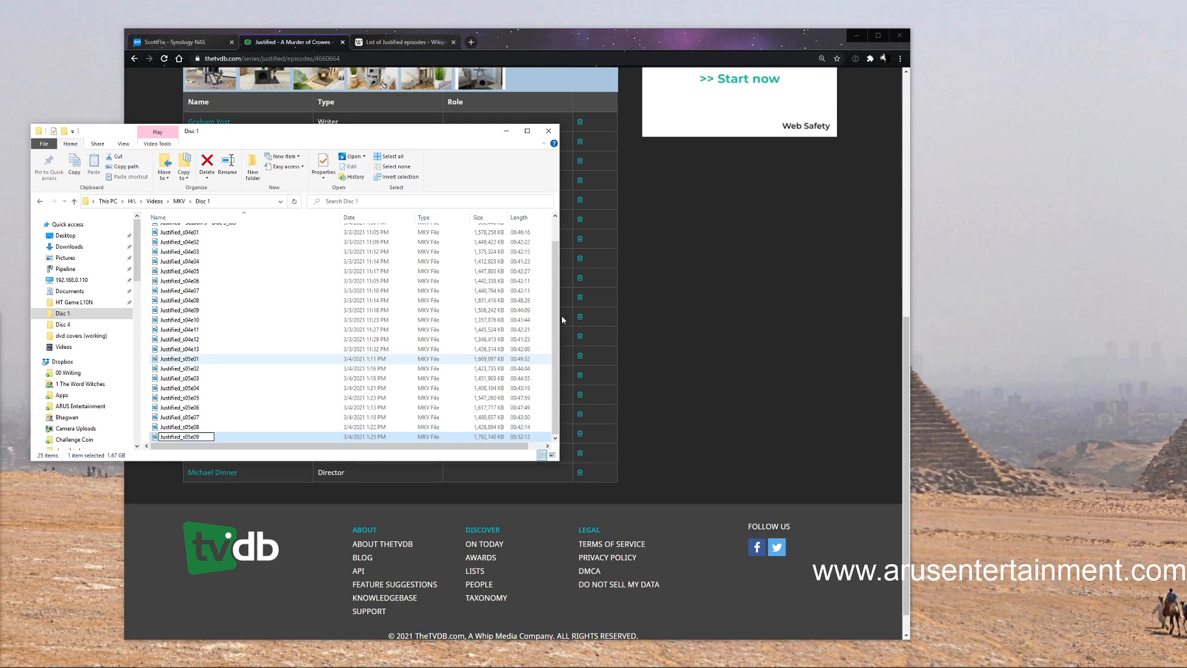
{"action": "left_click_drag", "start_coordinate": [556, 340], "coordinate": [556, 321]}
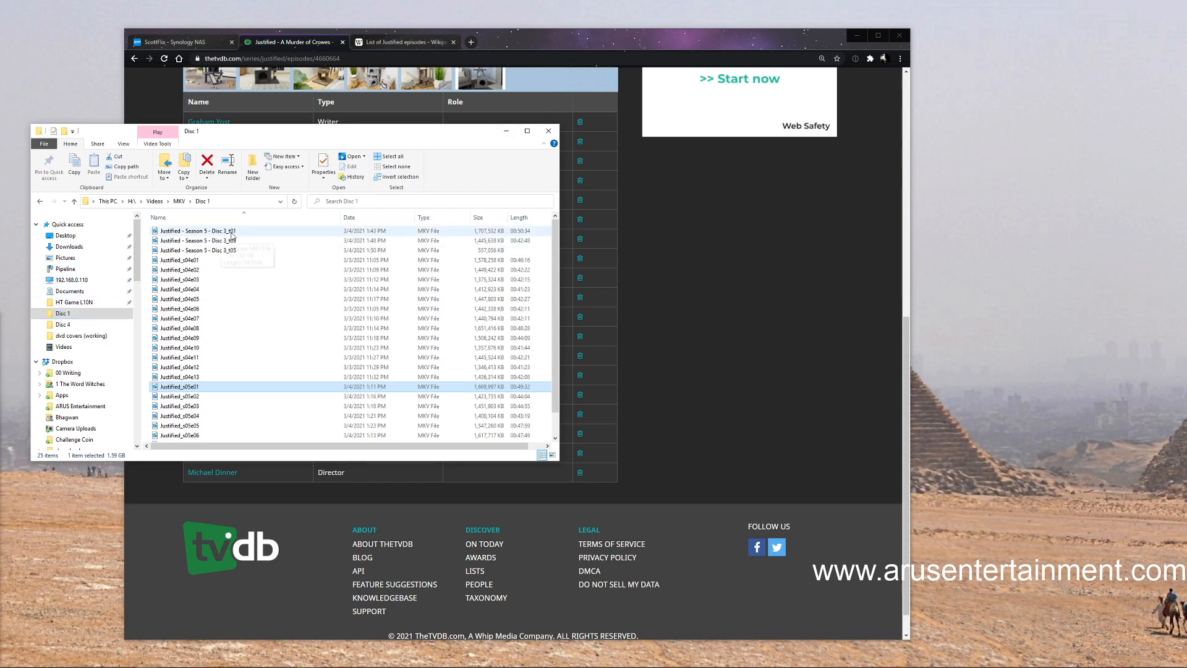
In the Disc 5 folder under MKV, rename the file "Justified- Season 6- Disc 1_t01" as Justified_s06e01
{"action": "left_click", "coordinate": [179, 201]}
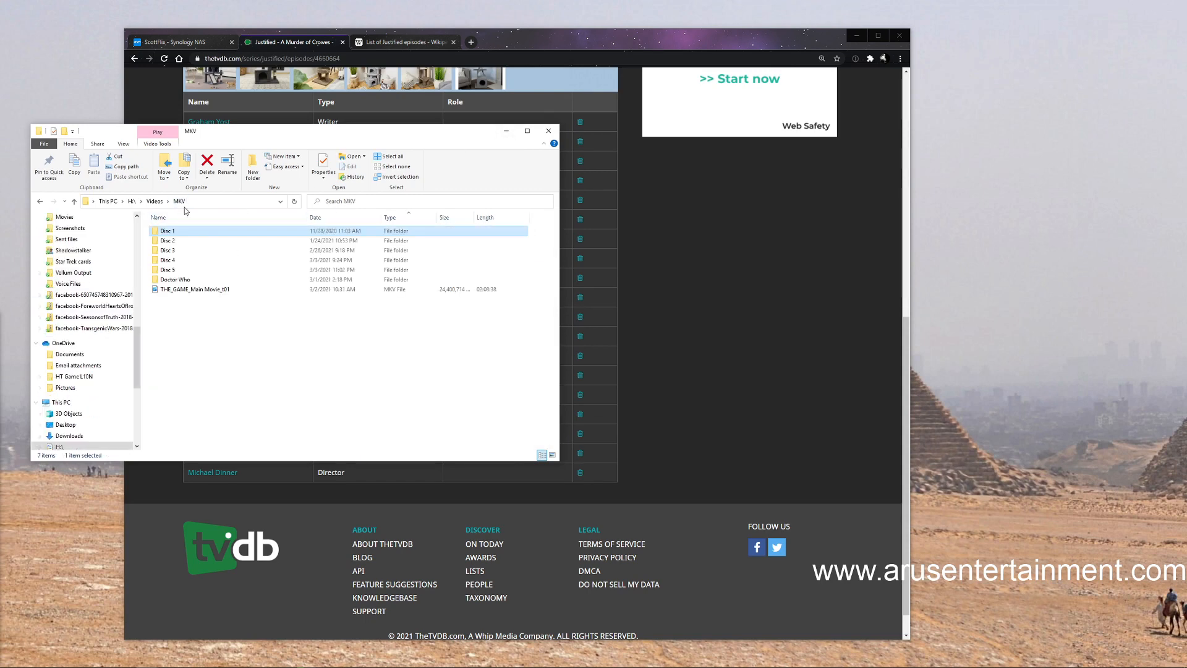
{"action": "double_click", "coordinate": [180, 269]}
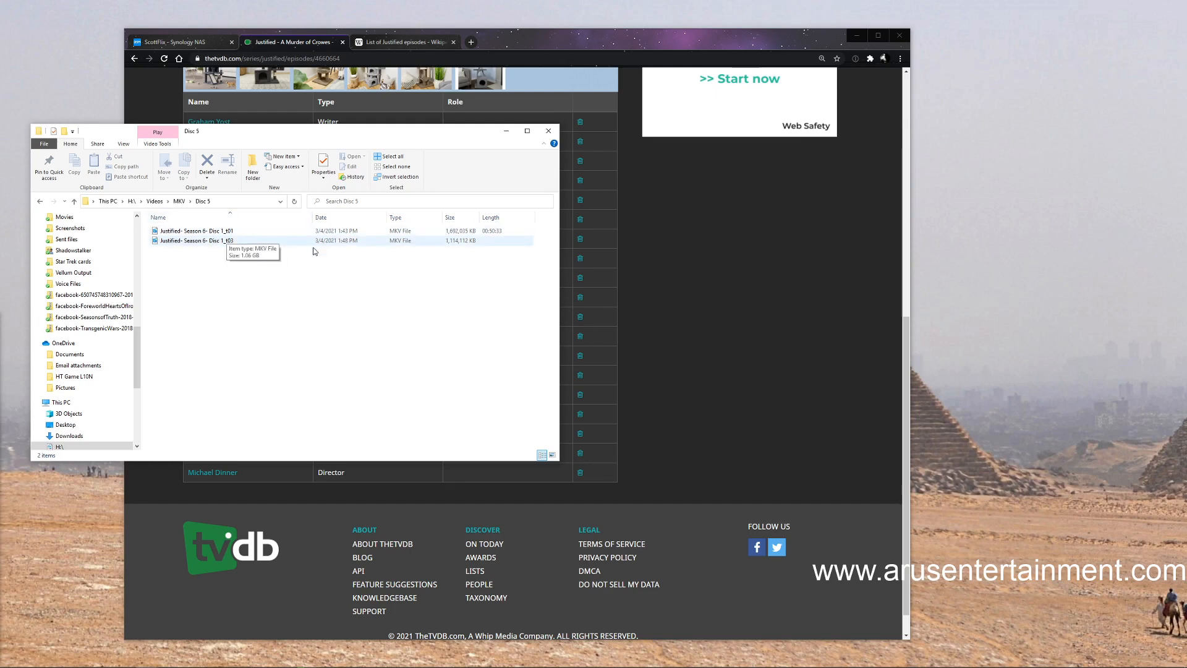
{"action": "left_click", "coordinate": [203, 233]}
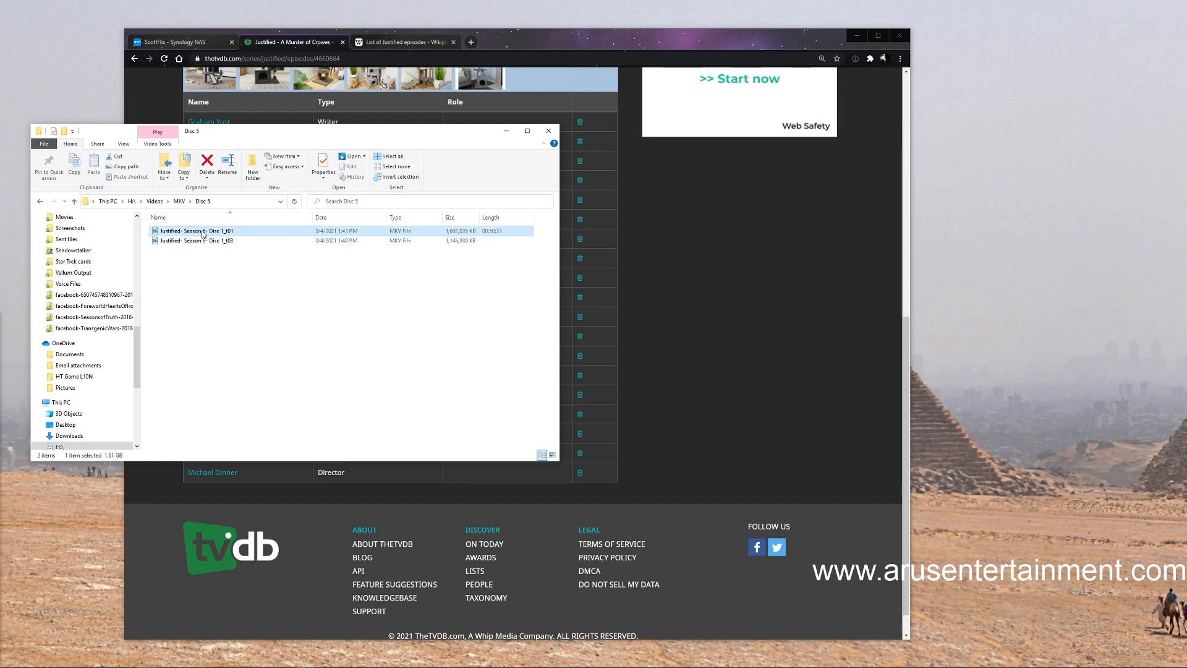
{"action": "right_click", "coordinate": [203, 233]}
{"action": "left_click", "coordinate": [245, 431]}
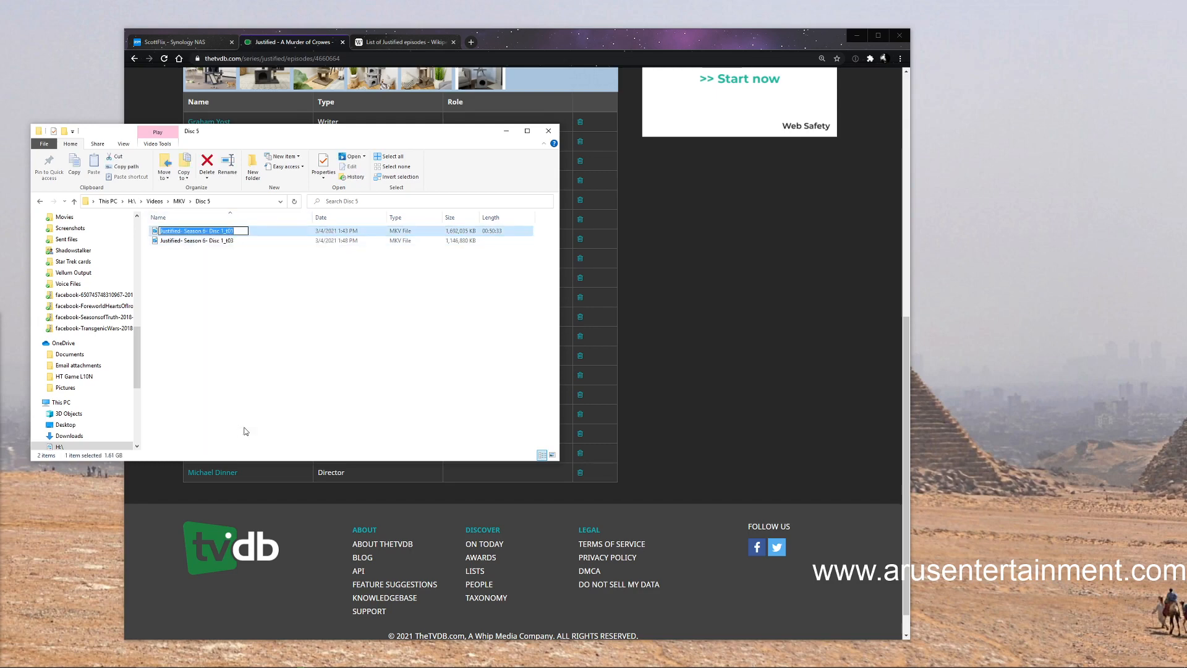
{"action": "type", "text": "Justified_s05e01"}
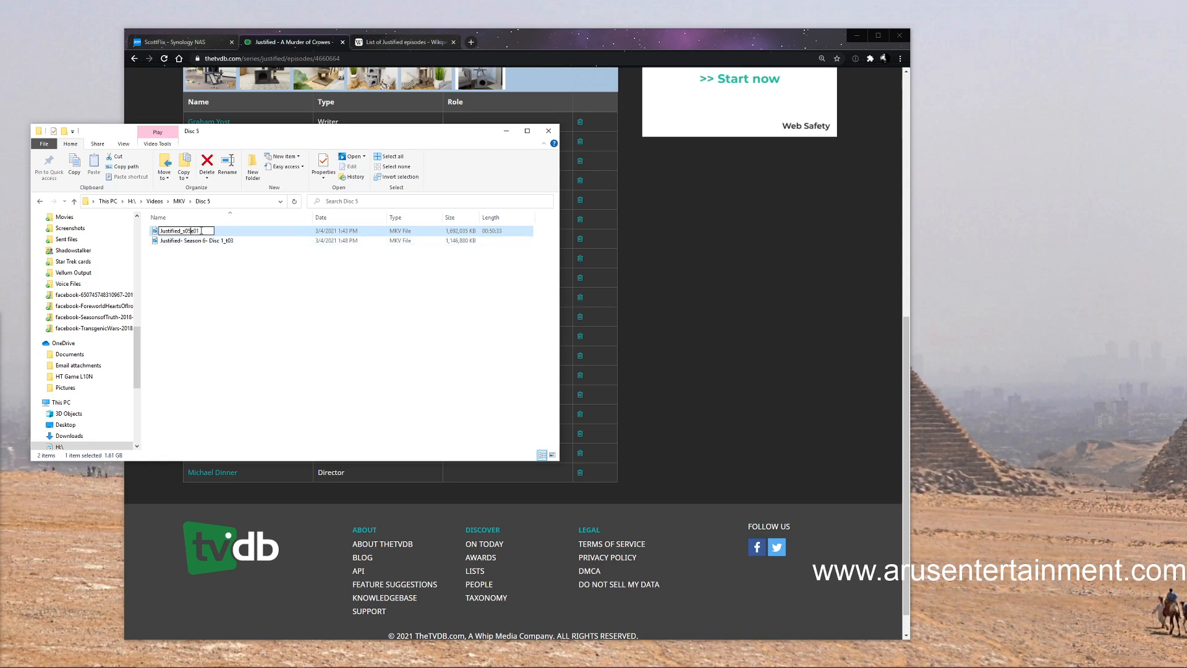
{"action": "key", "text": "Left"}
{"action": "key", "text": "Left"}
{"action": "key", "text": "Left"}
{"action": "key", "text": "BackSpace"}
{"action": "type", "text": "6"}
{"action": "left_click", "coordinate": [279, 309]}
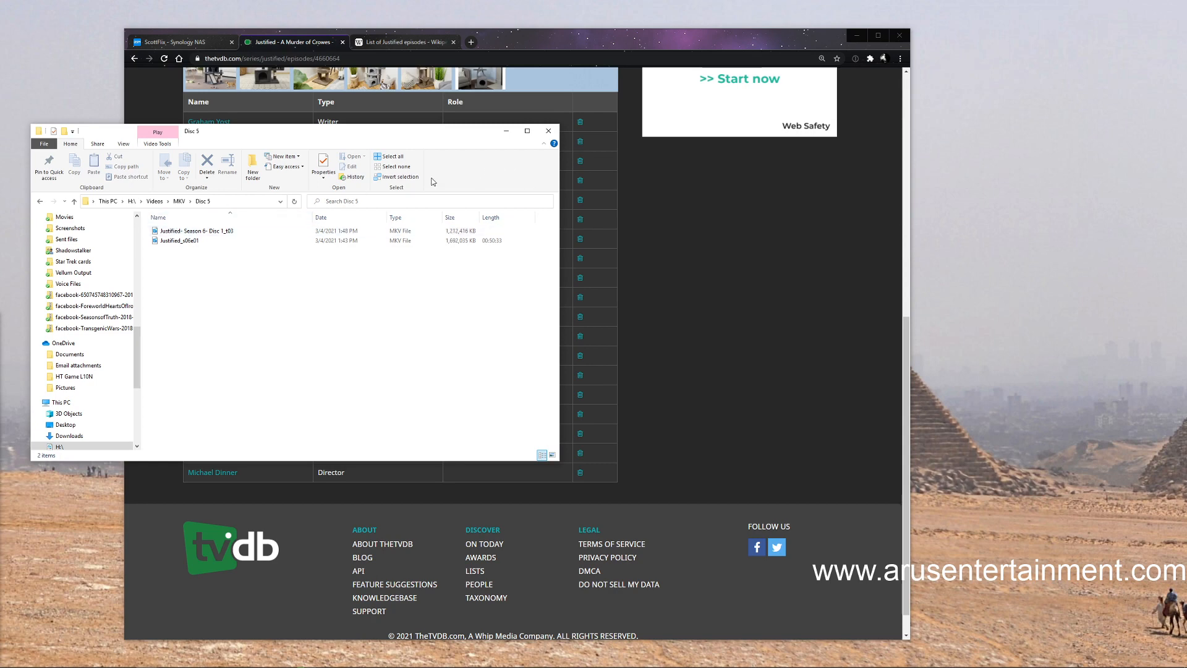
Switch to the Synology NAS in the browser, clear the completed uploads from the File Task Monitor and close it
{"action": "left_click", "coordinate": [508, 131]}
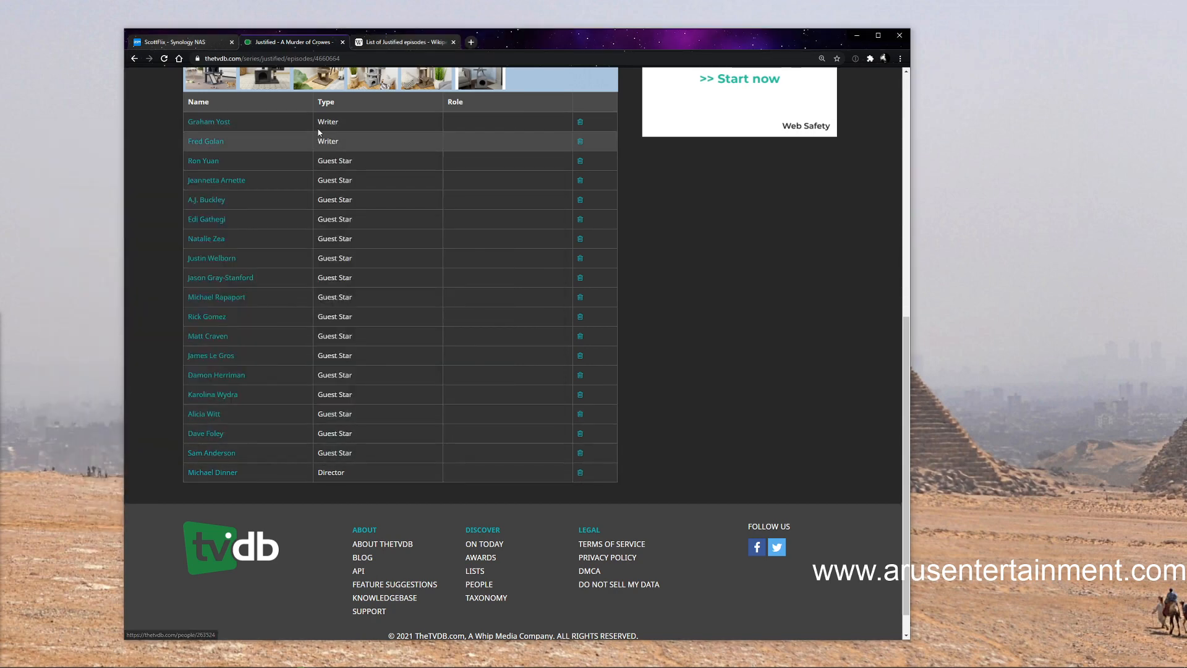
{"action": "scroll", "coordinate": [690, 328], "scroll_direction": "up", "scroll_amount": 5}
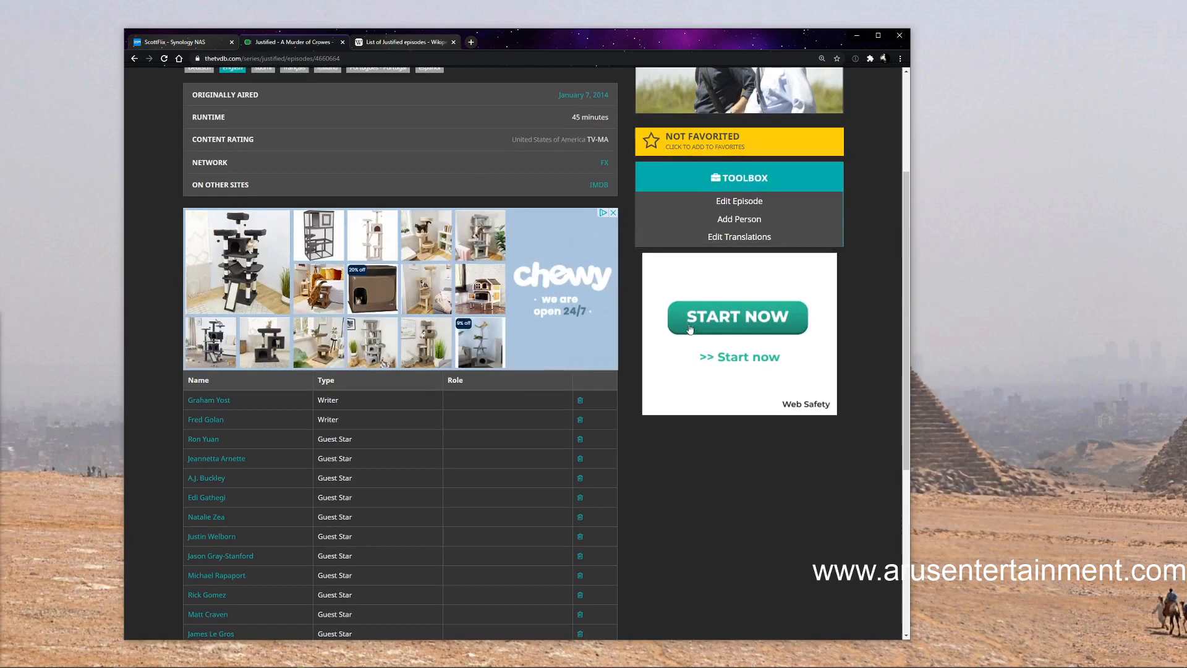
{"action": "left_click", "coordinate": [411, 39]}
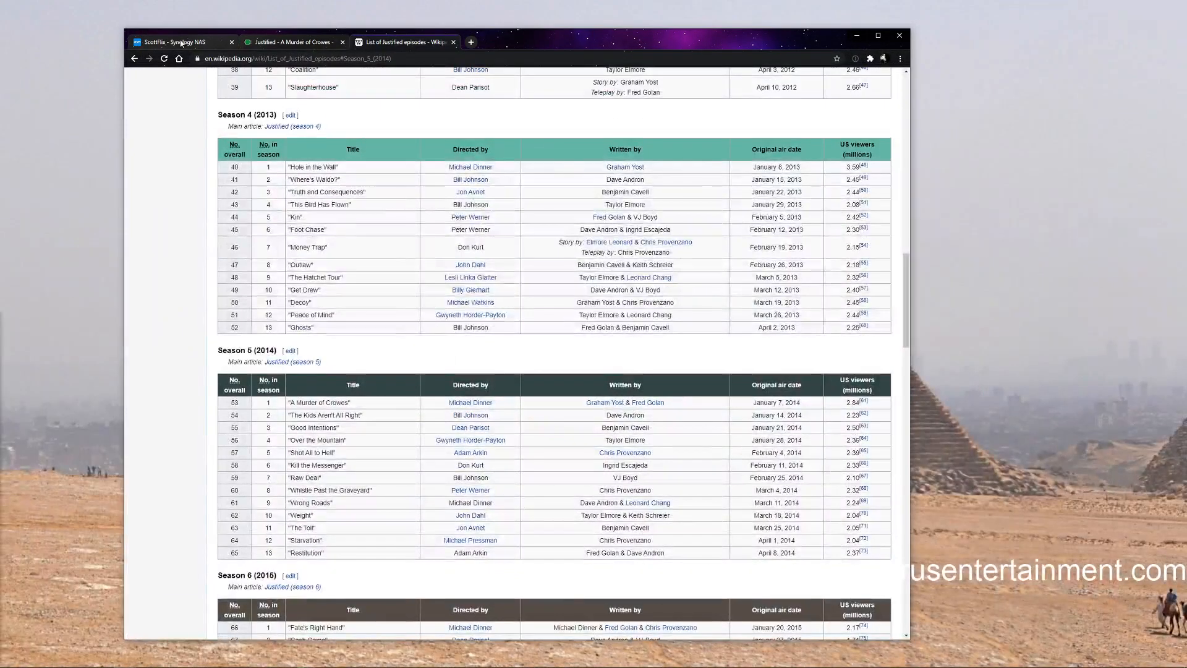
{"action": "left_click", "coordinate": [180, 42]}
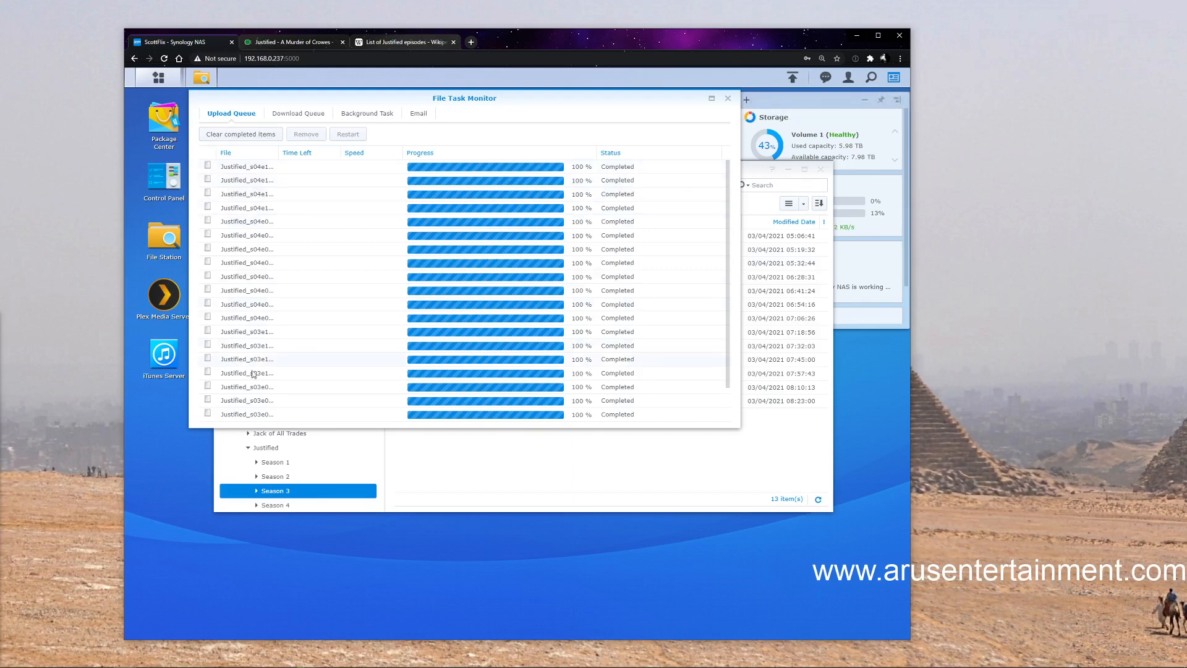
{"action": "left_click", "coordinate": [256, 137]}
{"action": "left_click", "coordinate": [728, 100]}
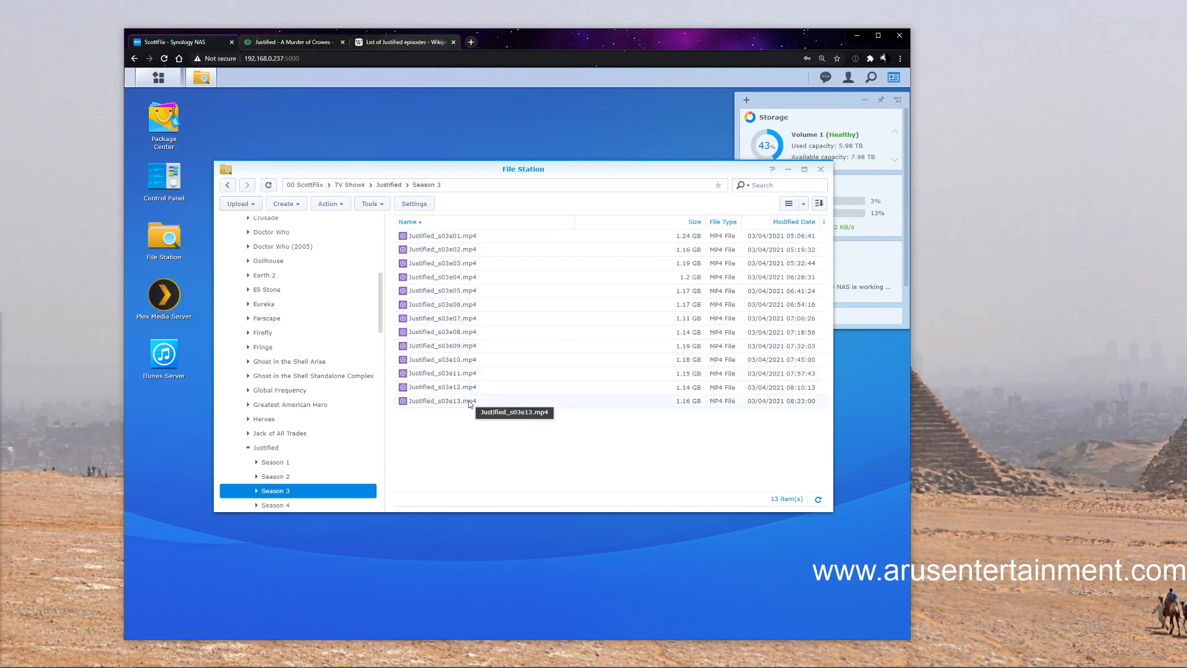
Upload Justified_s05e01 from the MKV Disc 1 folder to the Justified Season 5 folder with the Overwrite option
{"action": "left_click", "coordinate": [279, 505]}
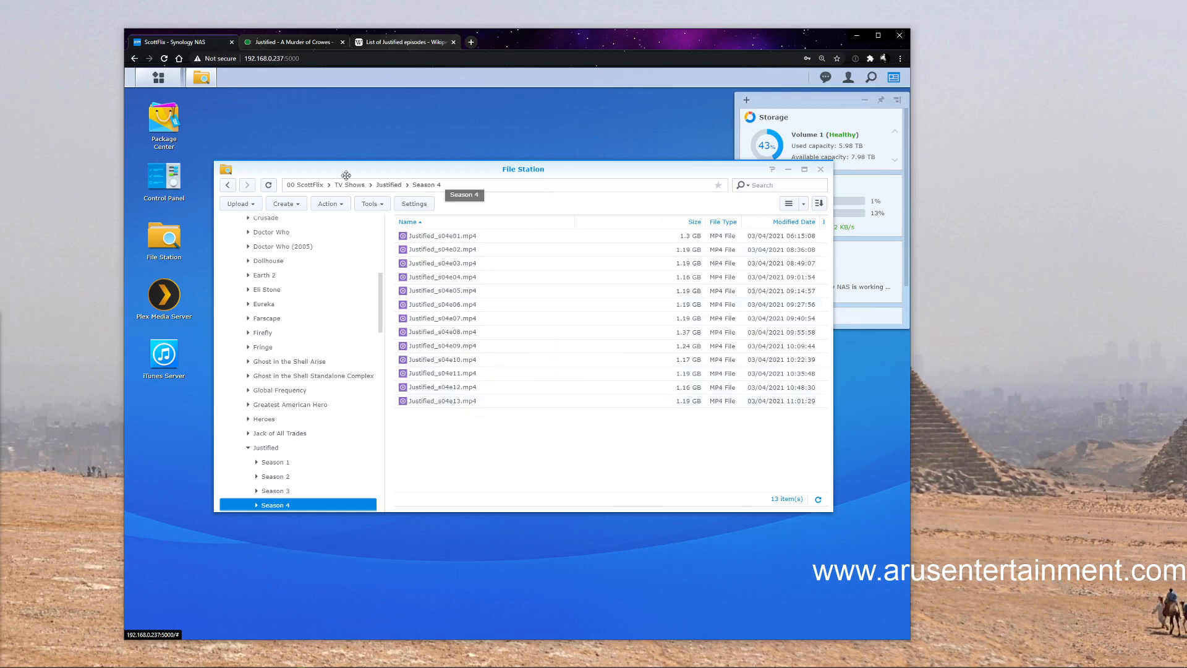
{"action": "scroll", "coordinate": [286, 396], "scroll_direction": "down", "scroll_amount": 2}
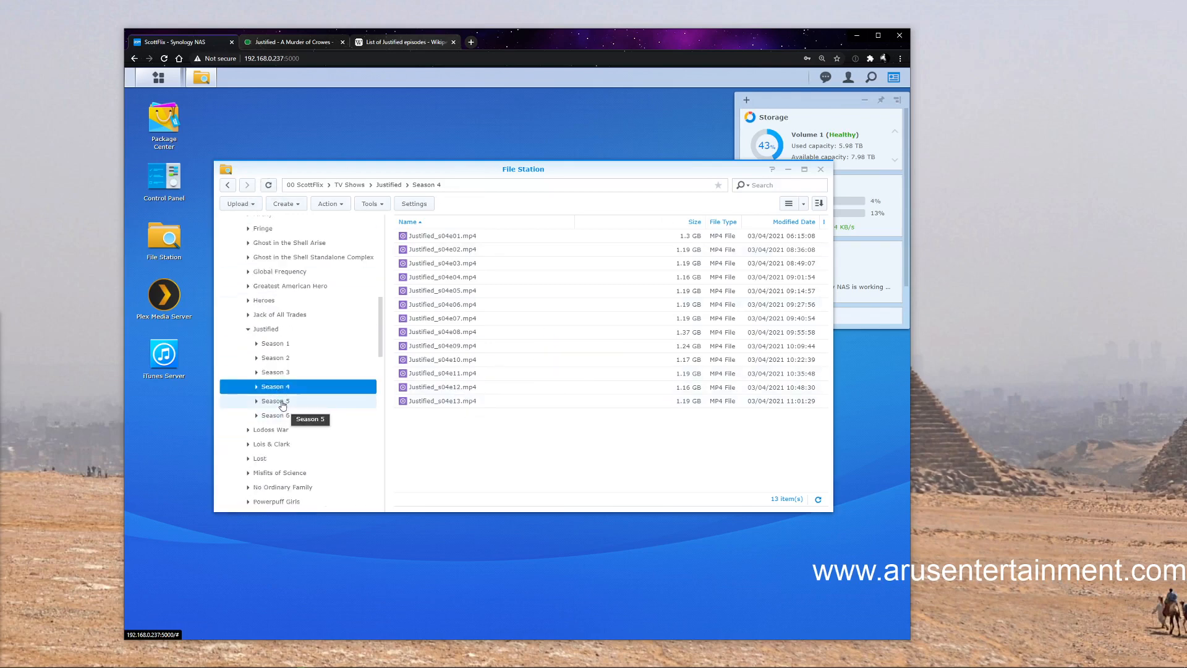
{"action": "left_click", "coordinate": [283, 402]}
{"action": "right_click", "coordinate": [506, 300]}
{"action": "mouse_move", "coordinate": [555, 305]}
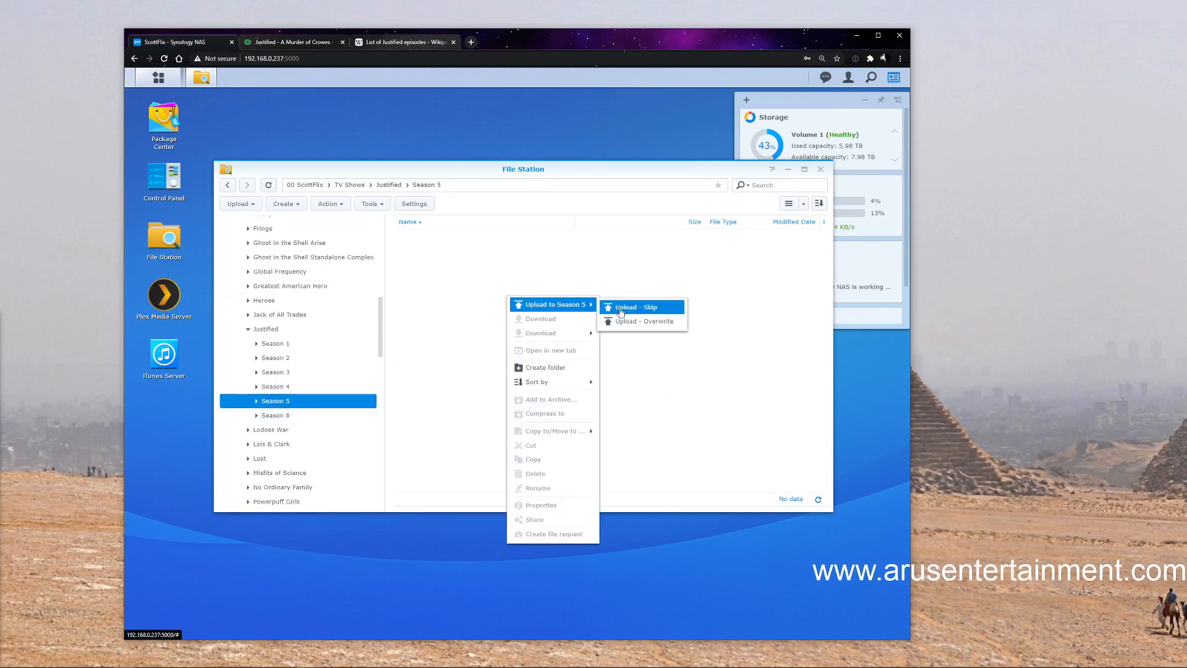
{"action": "left_click", "coordinate": [624, 321]}
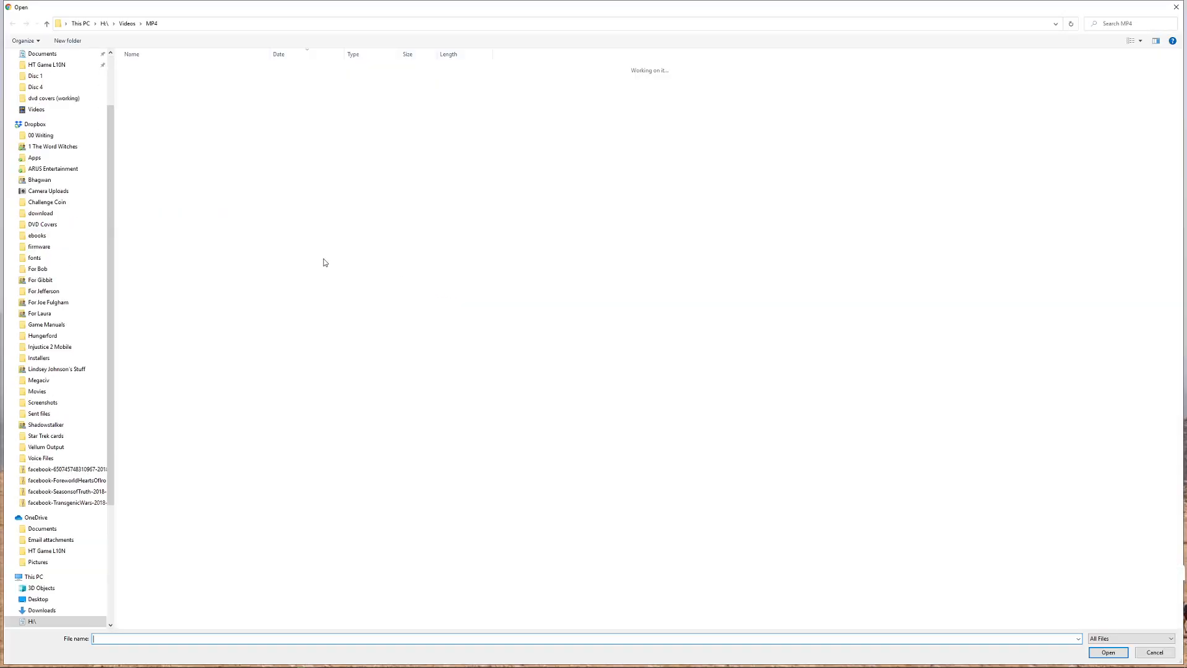
{"action": "left_click", "coordinate": [36, 76]}
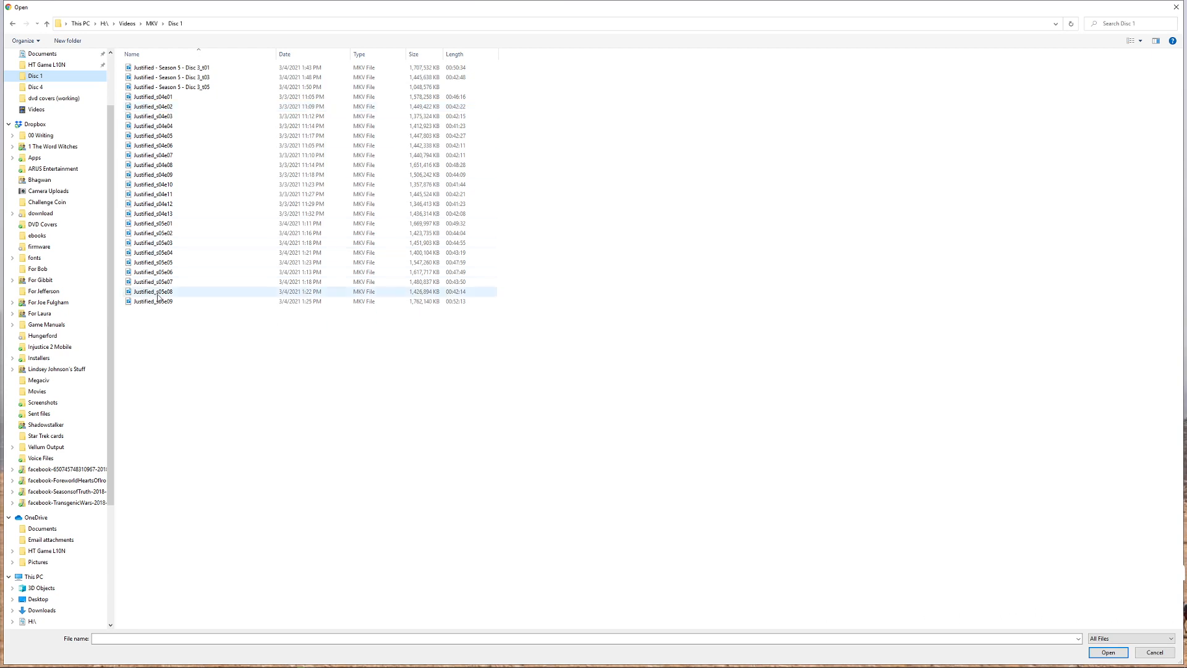
{"action": "left_click", "coordinate": [172, 224]}
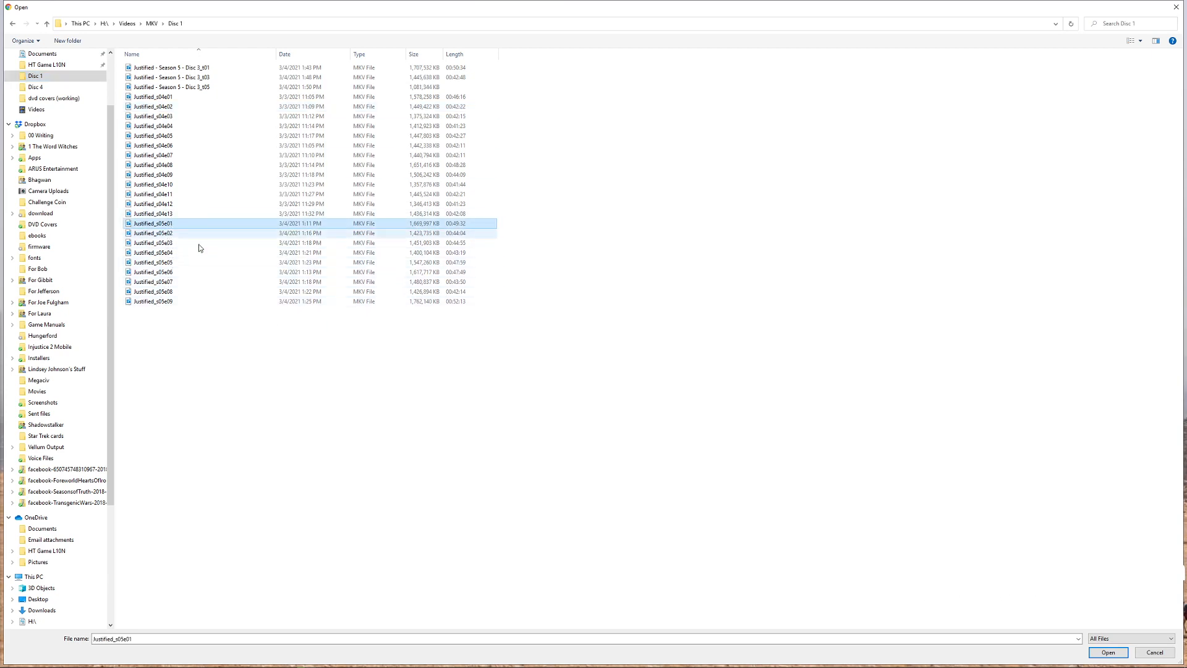
{"action": "left_click", "coordinate": [1109, 653]}
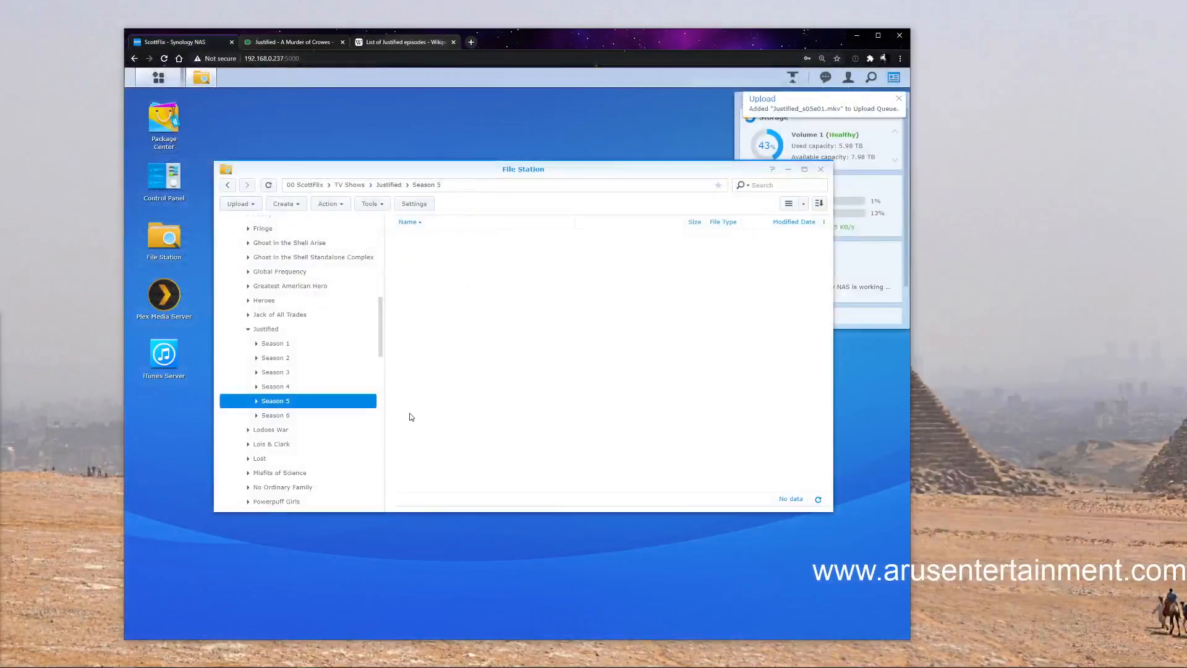
Upload Justified_s06e01 from the MKV Disc 5 folder to the Justified Season 6 folder with the Overwrite option
{"action": "left_click", "coordinate": [285, 418]}
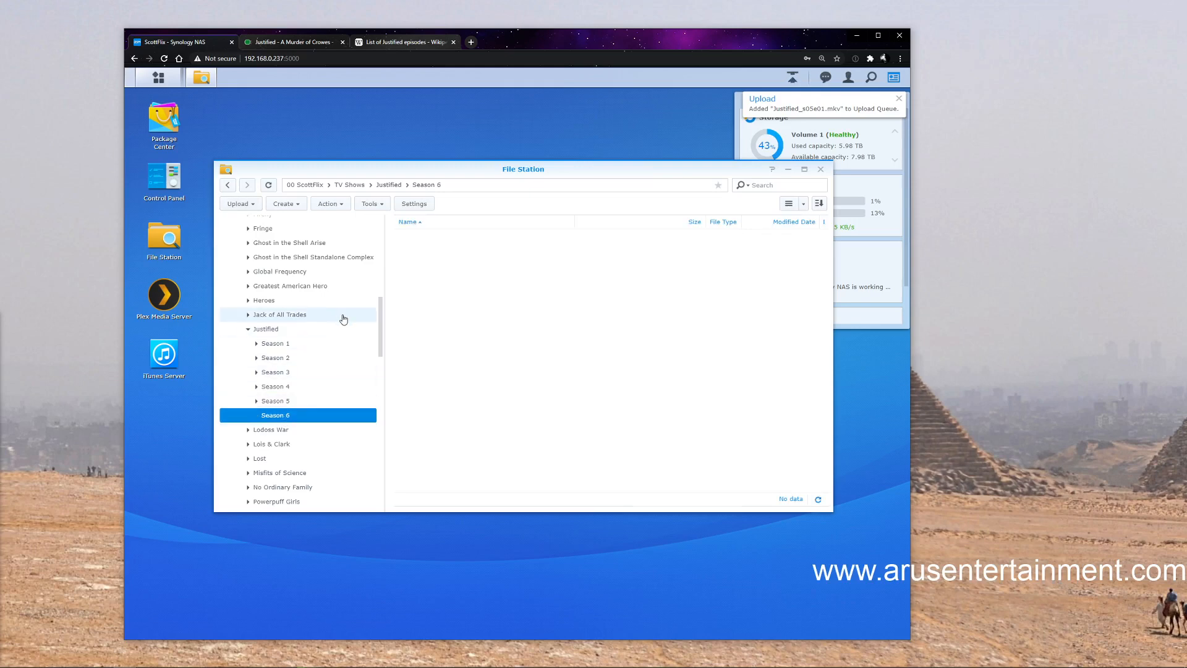
{"action": "right_click", "coordinate": [276, 419]}
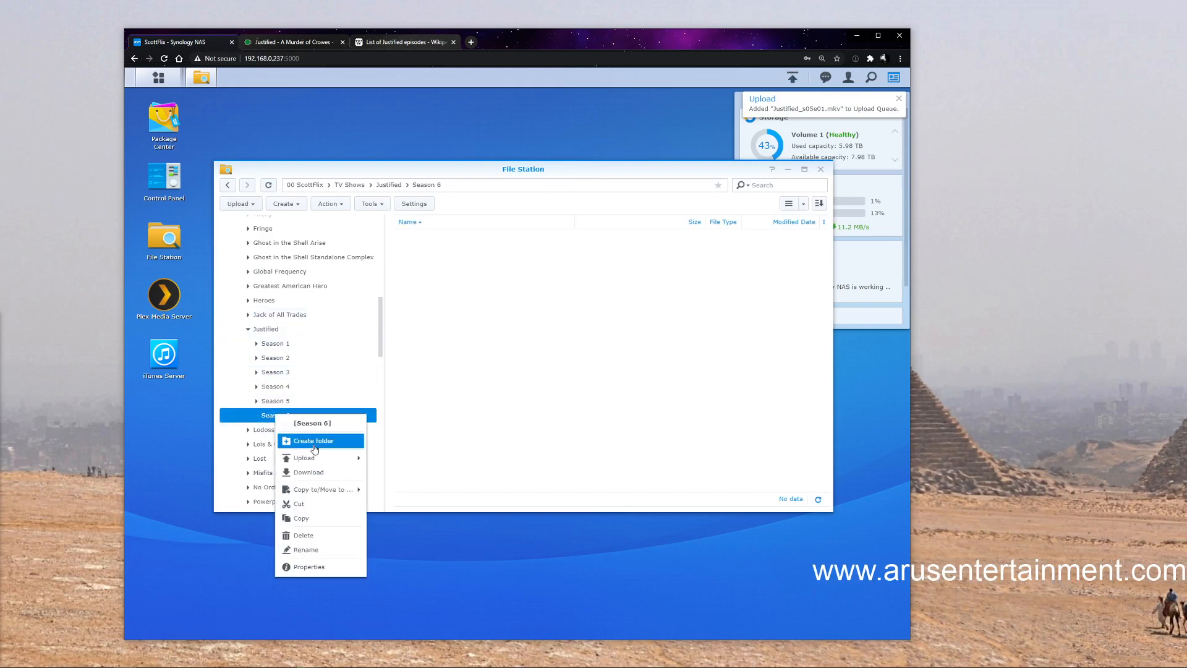
{"action": "mouse_move", "coordinate": [320, 492]}
{"action": "mouse_move", "coordinate": [316, 459]}
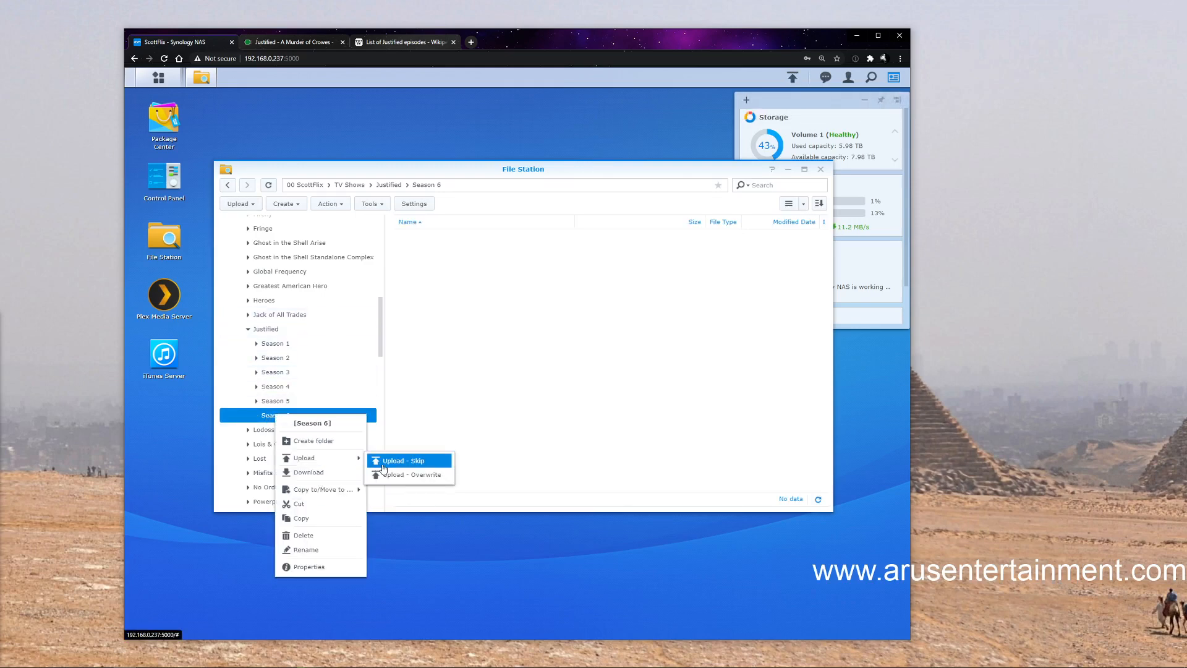
{"action": "left_click", "coordinate": [389, 477]}
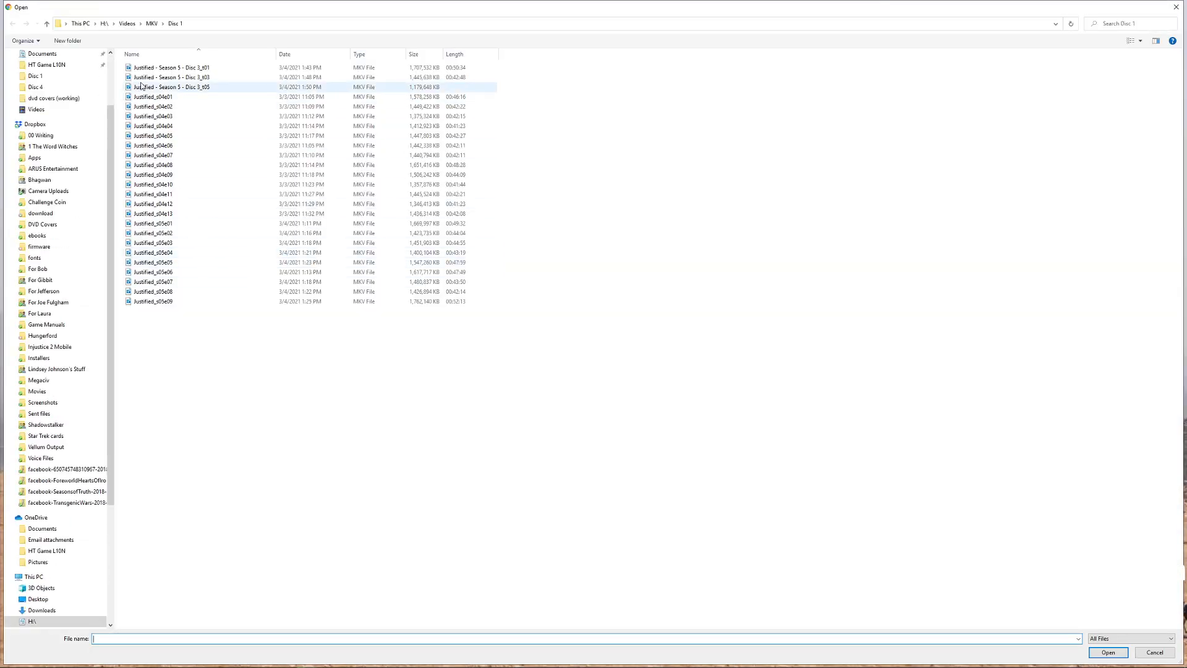
{"action": "left_click", "coordinate": [151, 23]}
{"action": "double_click", "coordinate": [148, 108]}
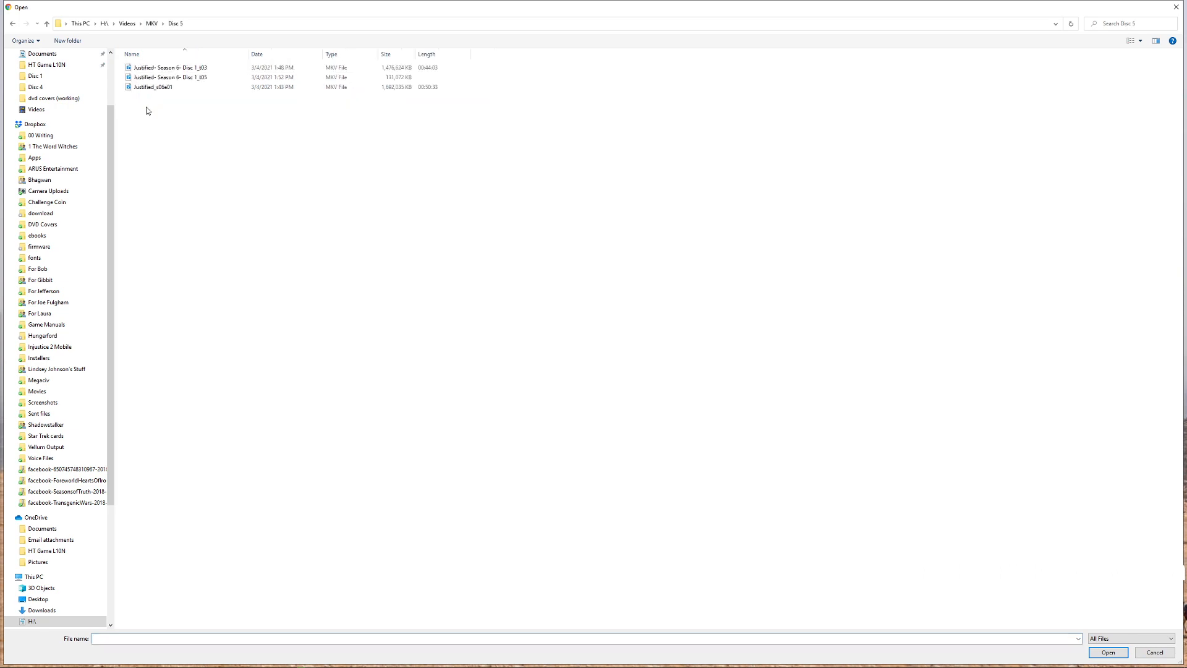
{"action": "left_click", "coordinate": [165, 90]}
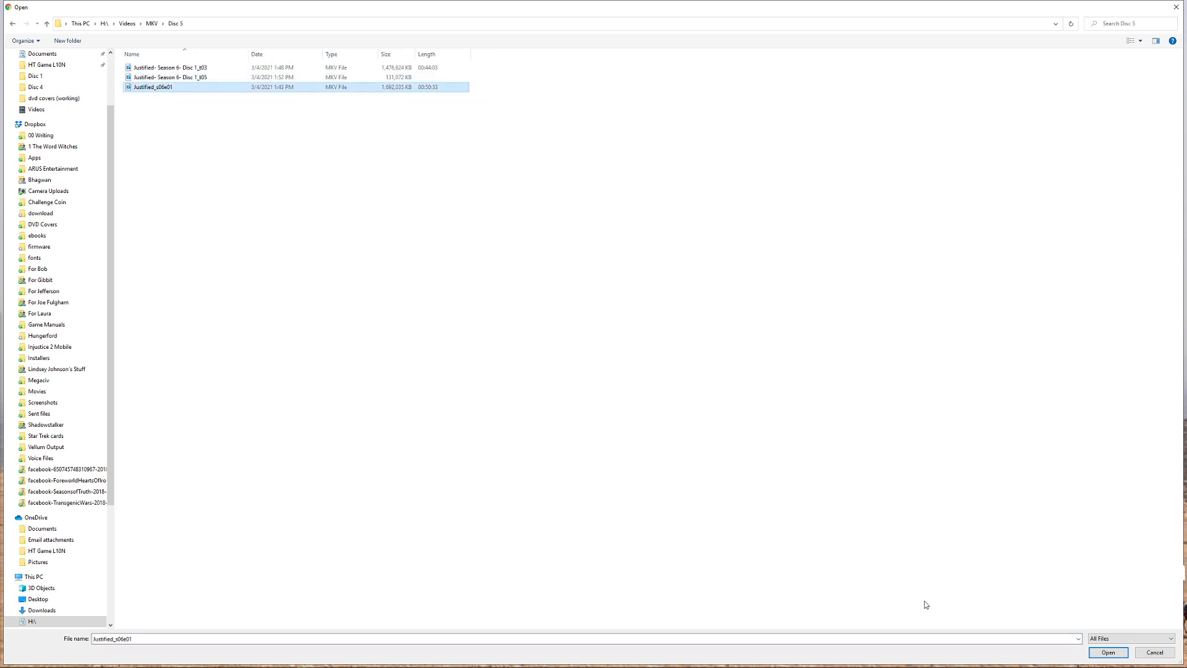
{"action": "left_click", "coordinate": [1107, 651]}
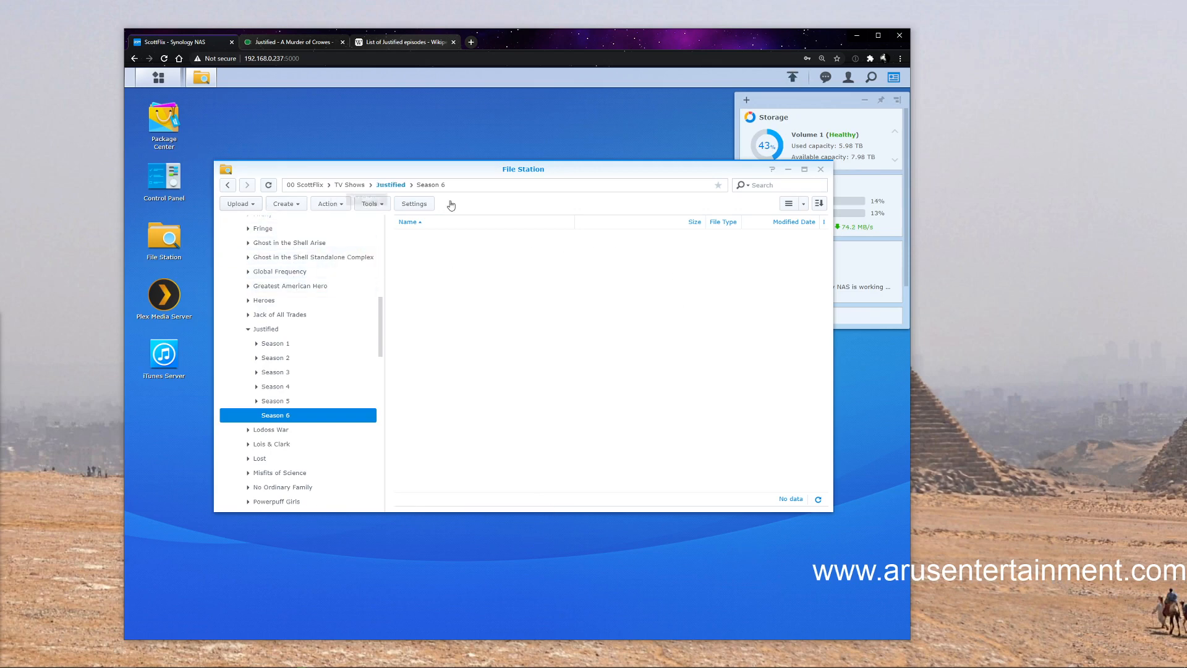
Check the progress of the uploads and view the episodes in the Justified Season 4 folder
{"action": "left_click", "coordinate": [799, 83]}
{"action": "left_click", "coordinate": [798, 82]}
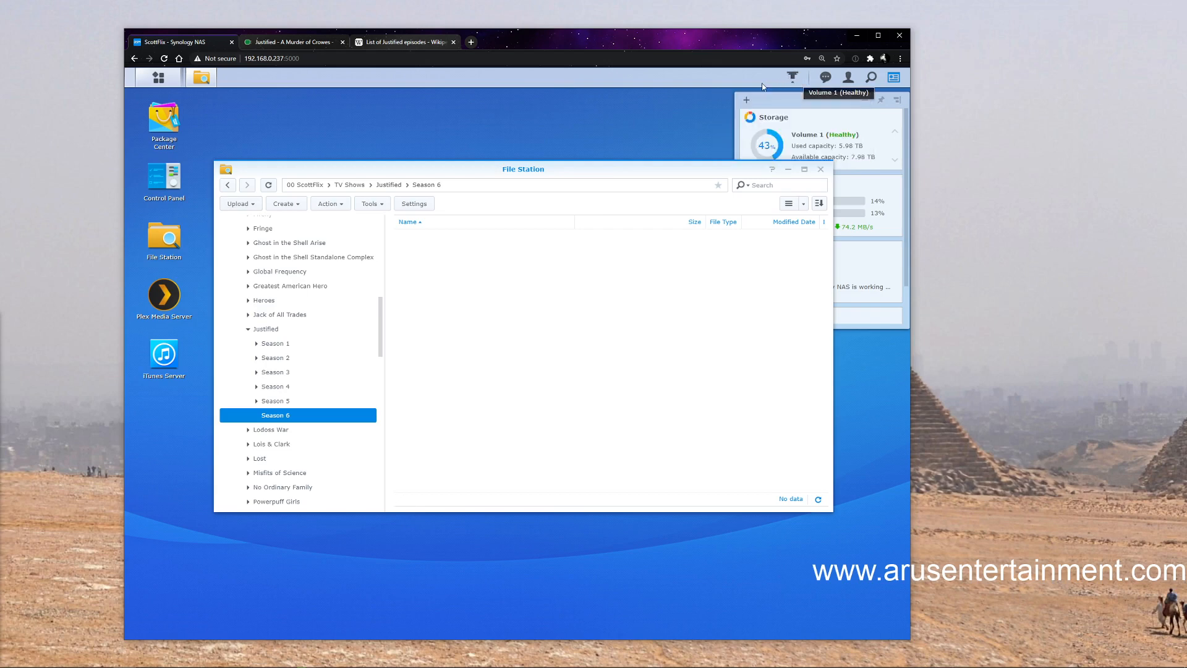
{"action": "left_click", "coordinate": [794, 81]}
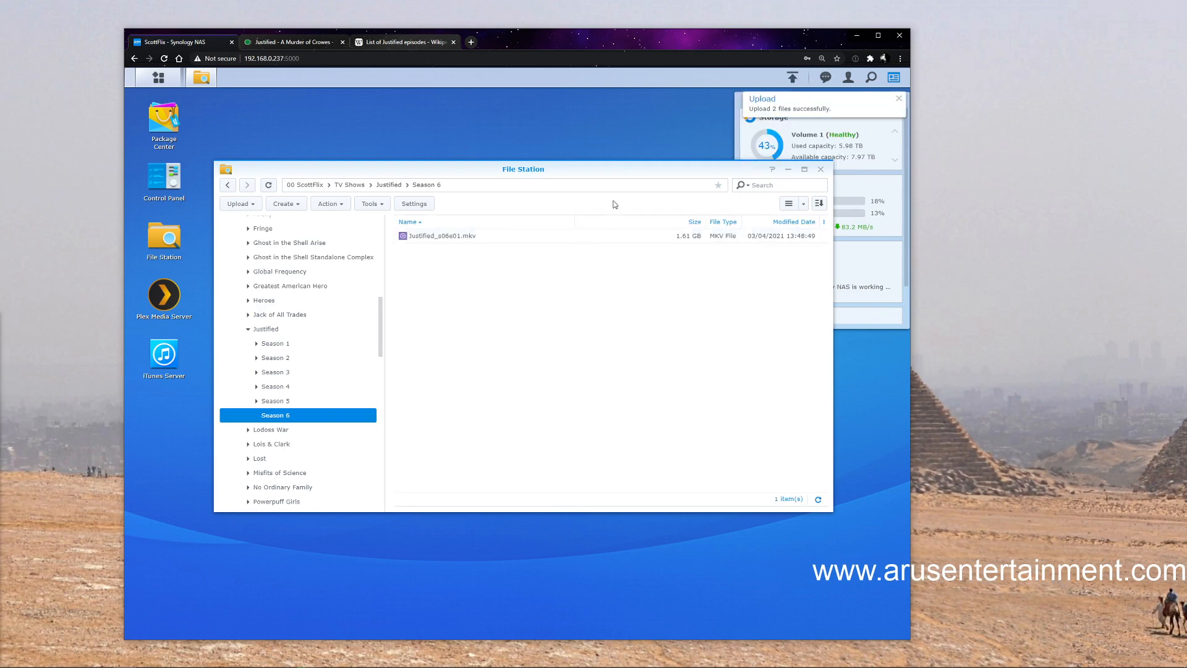
{"action": "left_click_drag", "start_coordinate": [637, 175], "coordinate": [613, 160]}
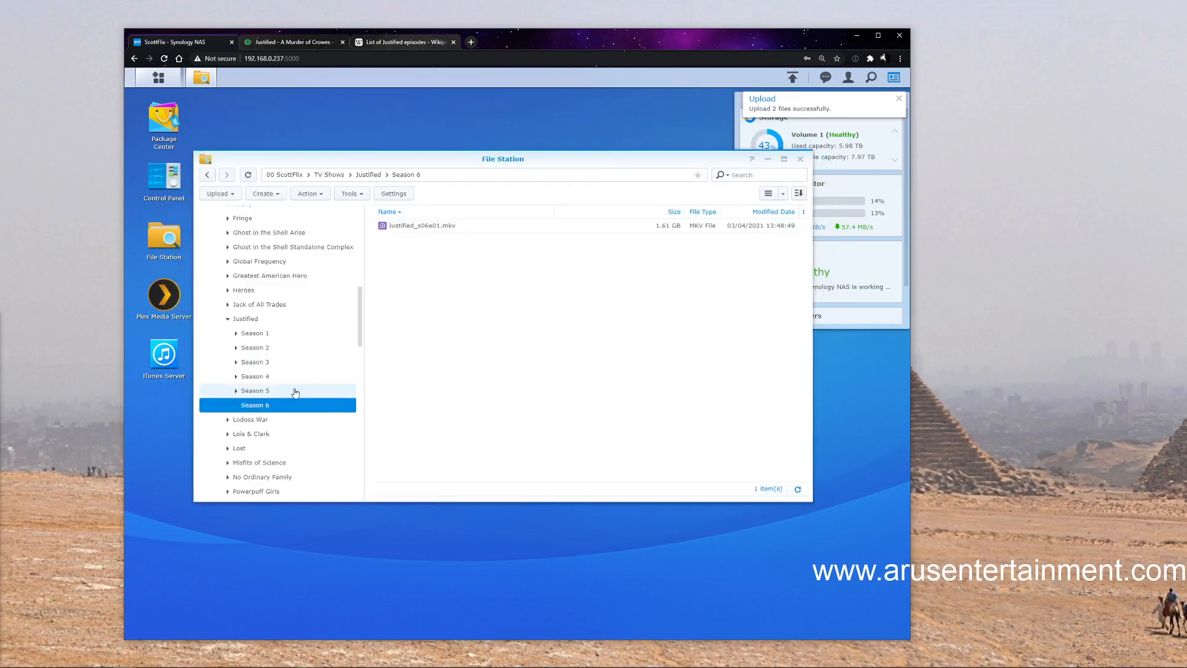
{"action": "left_click", "coordinate": [257, 376]}
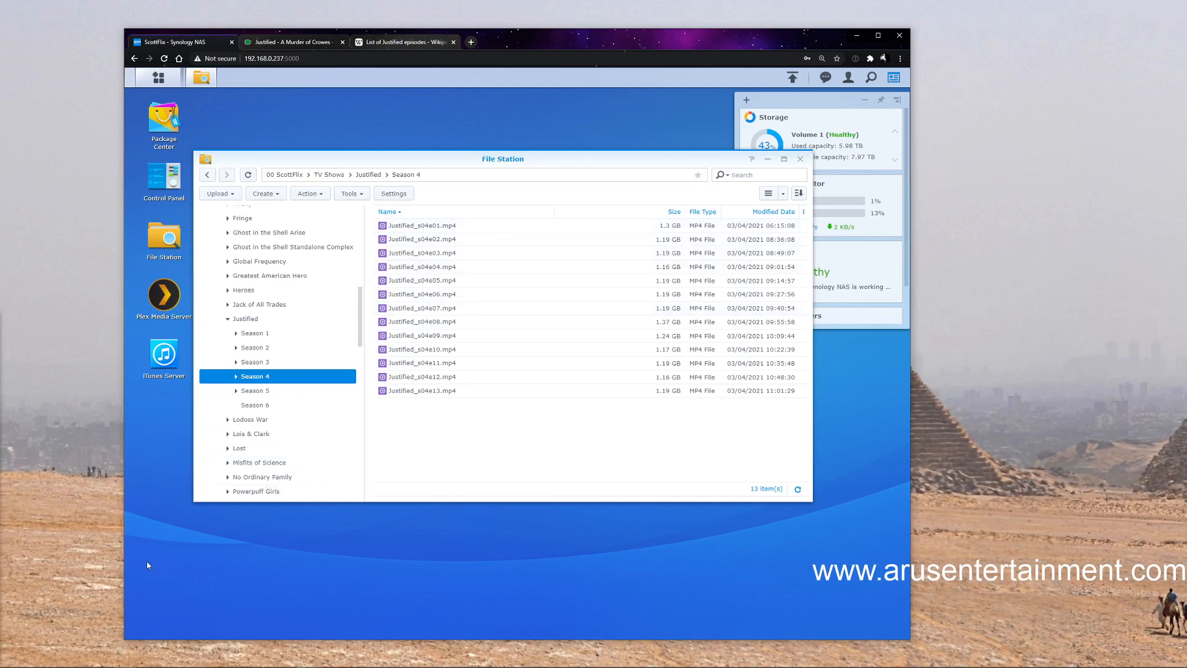
Switch to Plex Media Server, open ScottFlix's TV Shows library and find Justified
{"action": "left_click", "coordinate": [165, 297]}
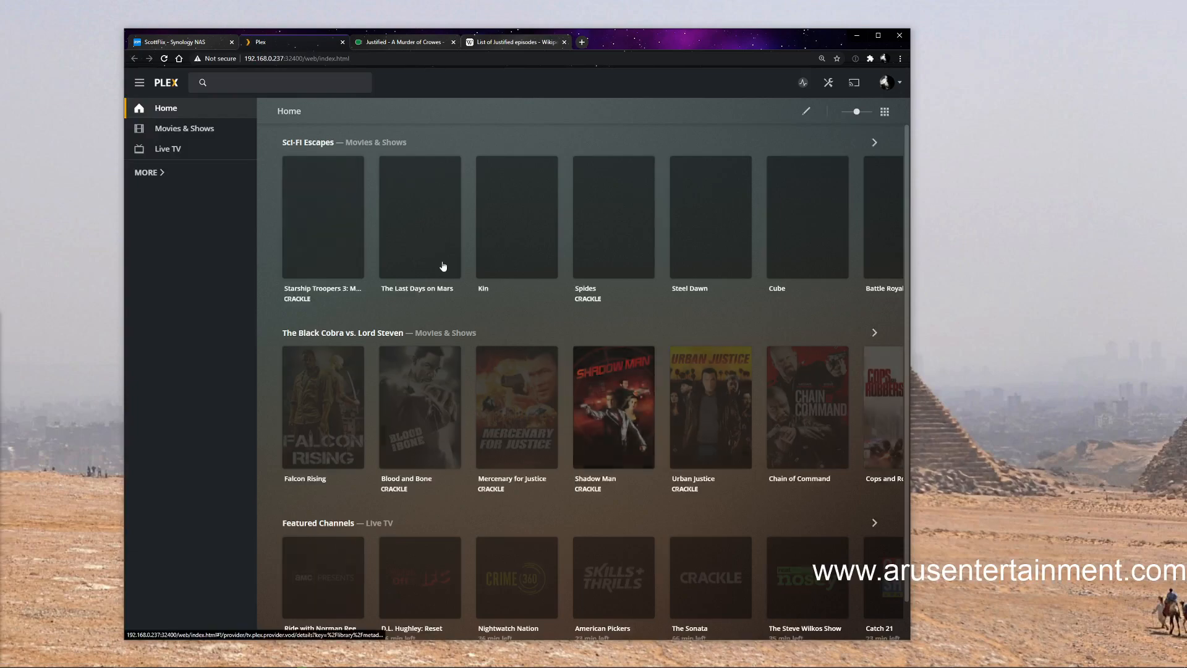
{"action": "left_click", "coordinate": [148, 172]}
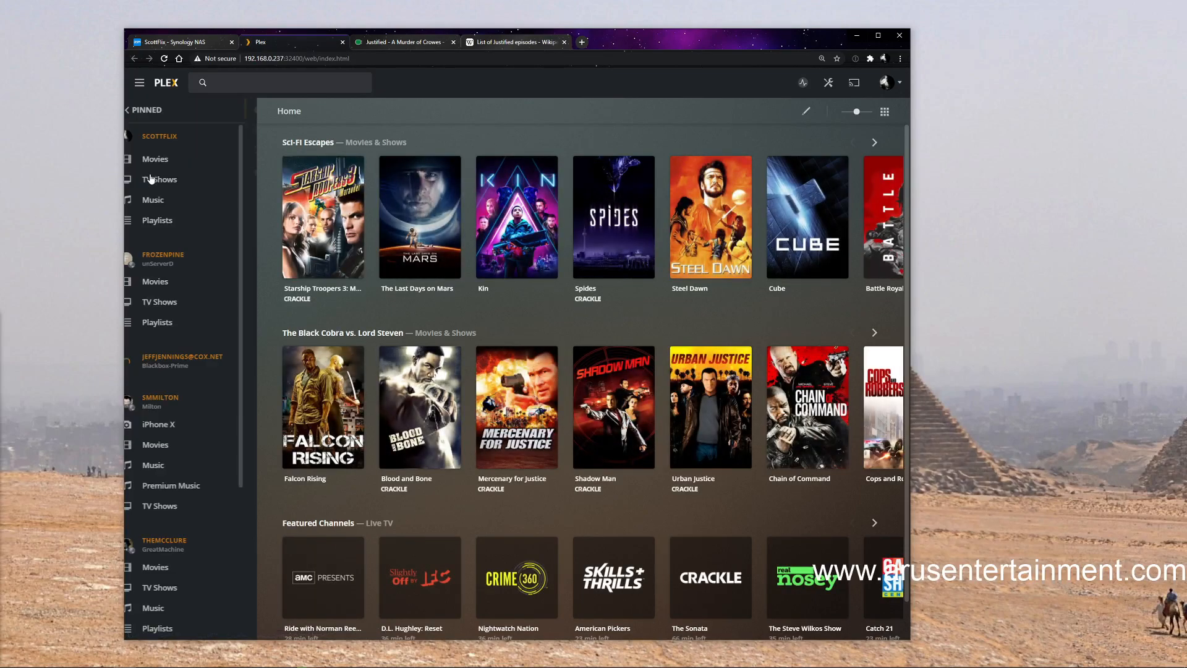
{"action": "left_click", "coordinate": [166, 180]}
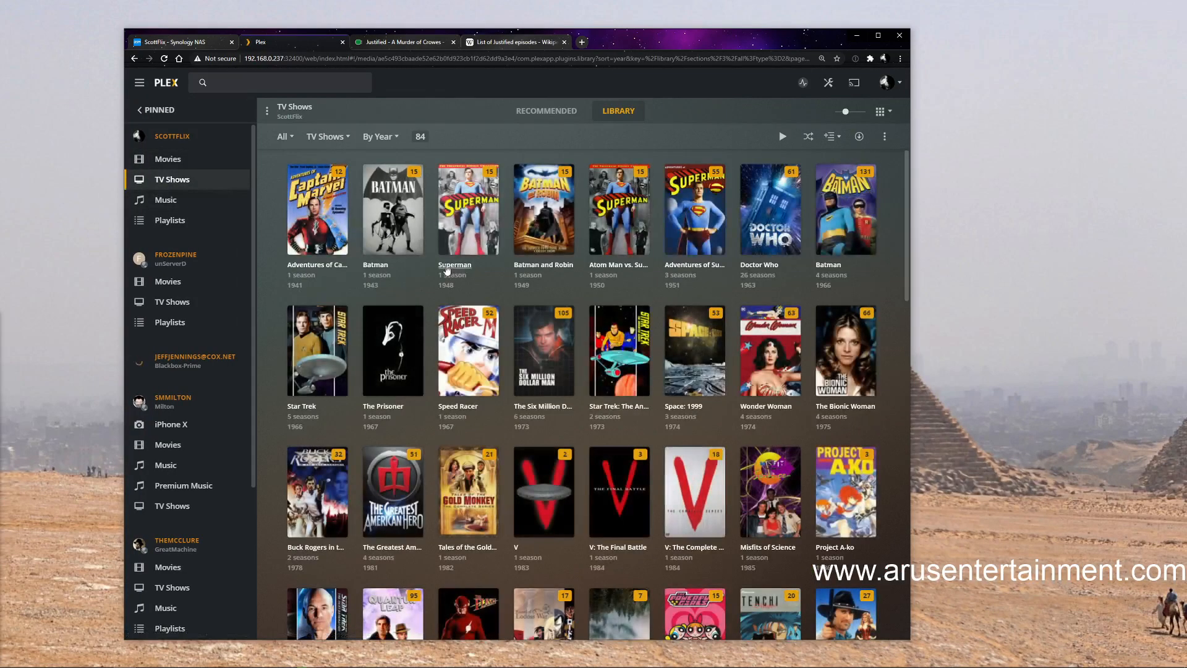
{"action": "scroll", "coordinate": [413, 321], "scroll_direction": "down", "scroll_amount": 4}
{"action": "scroll", "coordinate": [412, 321], "scroll_direction": "down", "scroll_amount": 12}
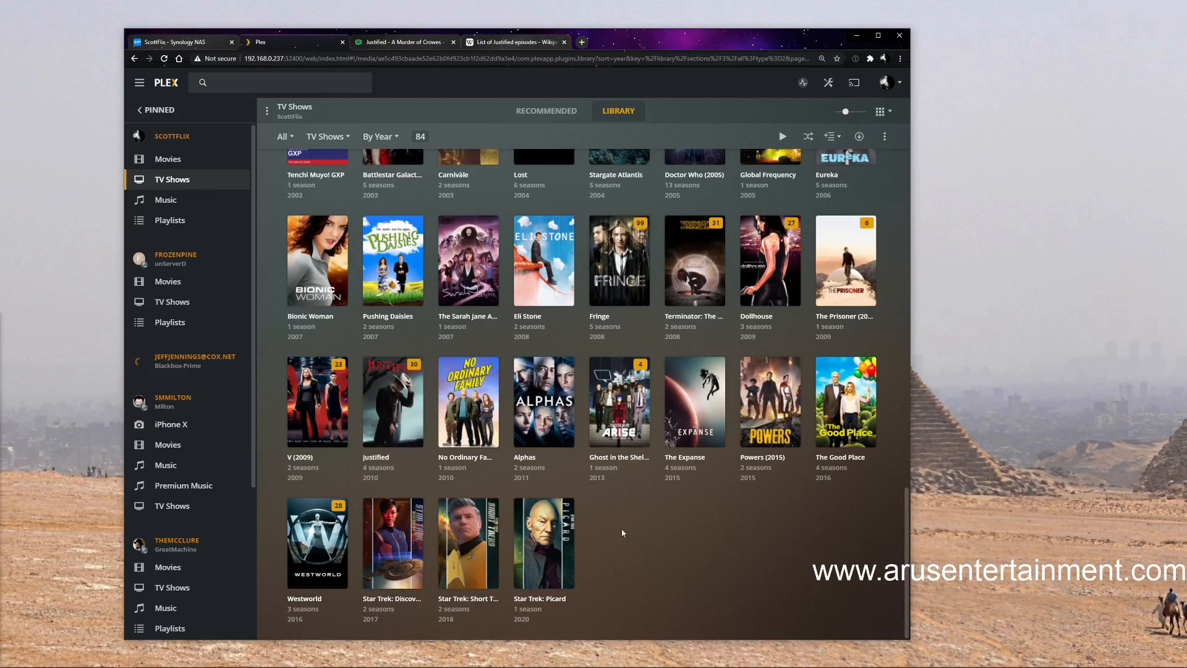
Scan the library files of ScottFlix's TV Shows library and check the server activity
{"action": "left_click", "coordinate": [241, 180]}
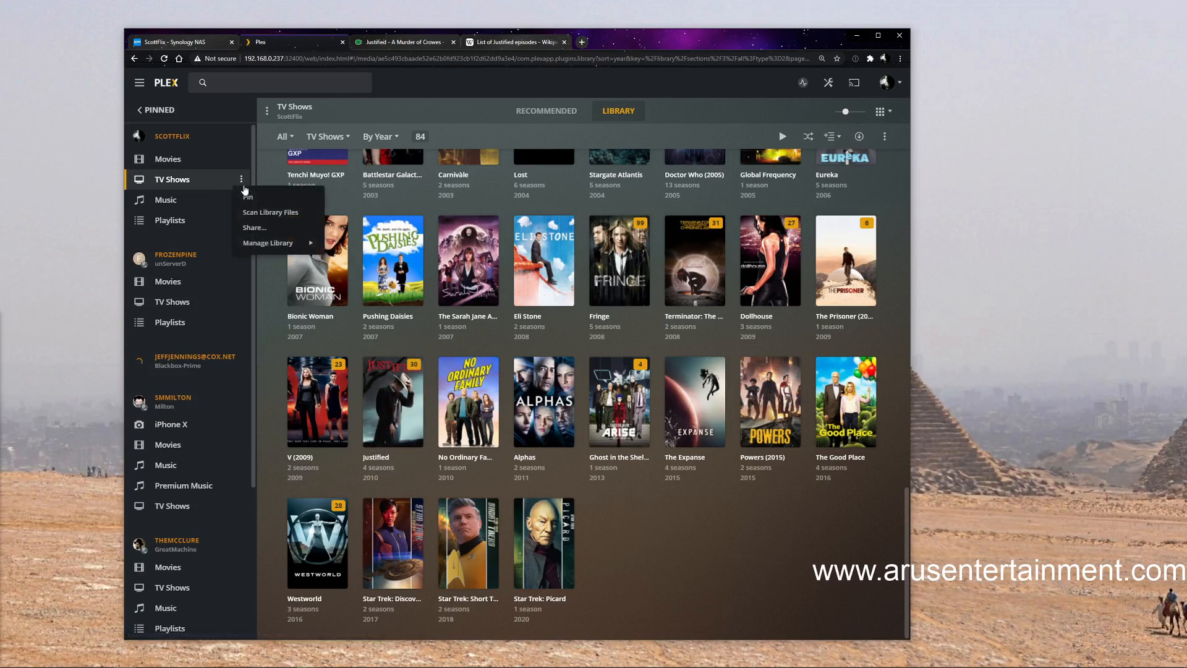
{"action": "left_click", "coordinate": [265, 213]}
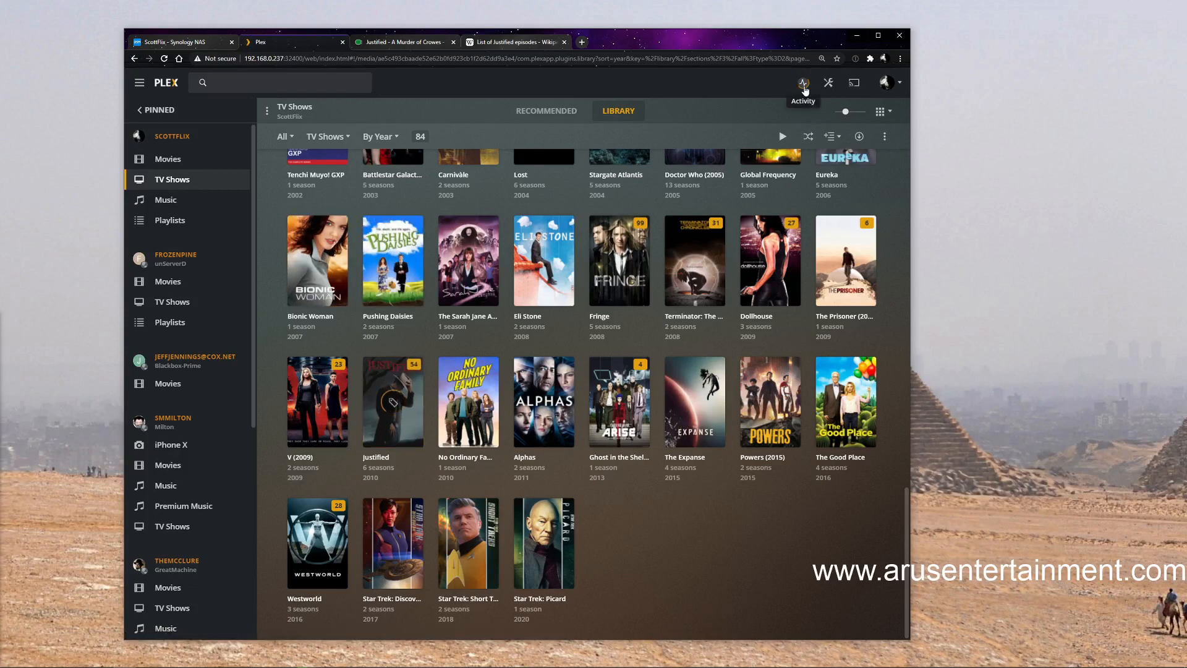
{"action": "left_click", "coordinate": [802, 83]}
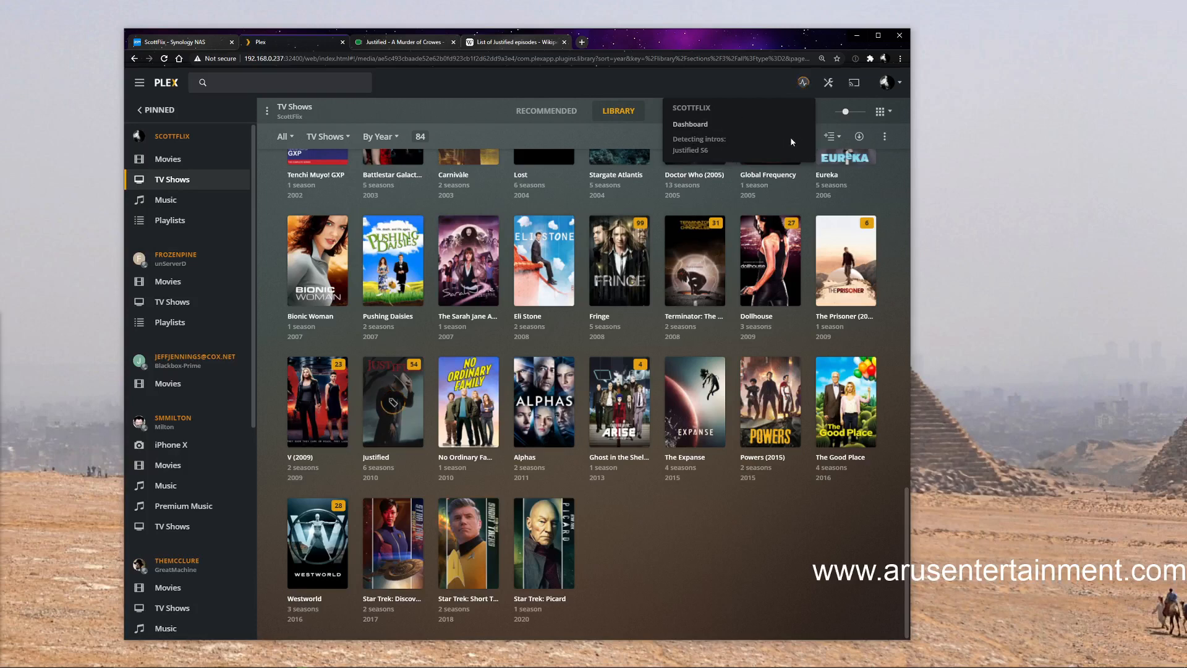
Open the Justified show page and look over its seasons
{"action": "left_click", "coordinate": [393, 444]}
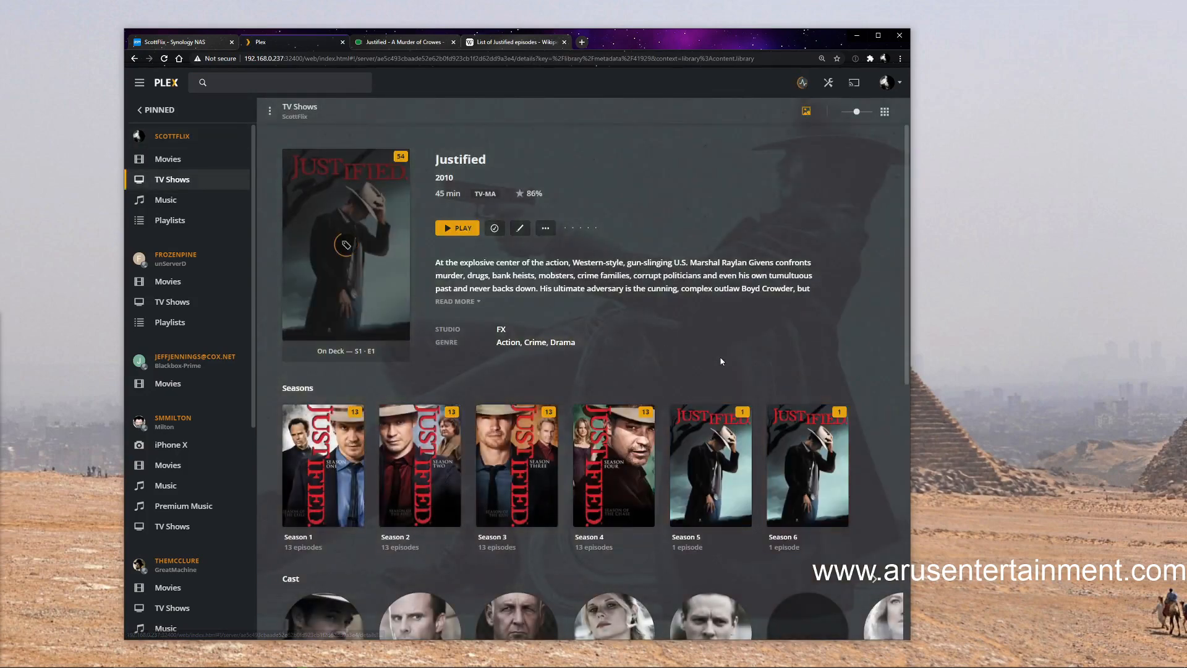
{"action": "scroll", "coordinate": [721, 361], "scroll_direction": "down", "scroll_amount": 3}
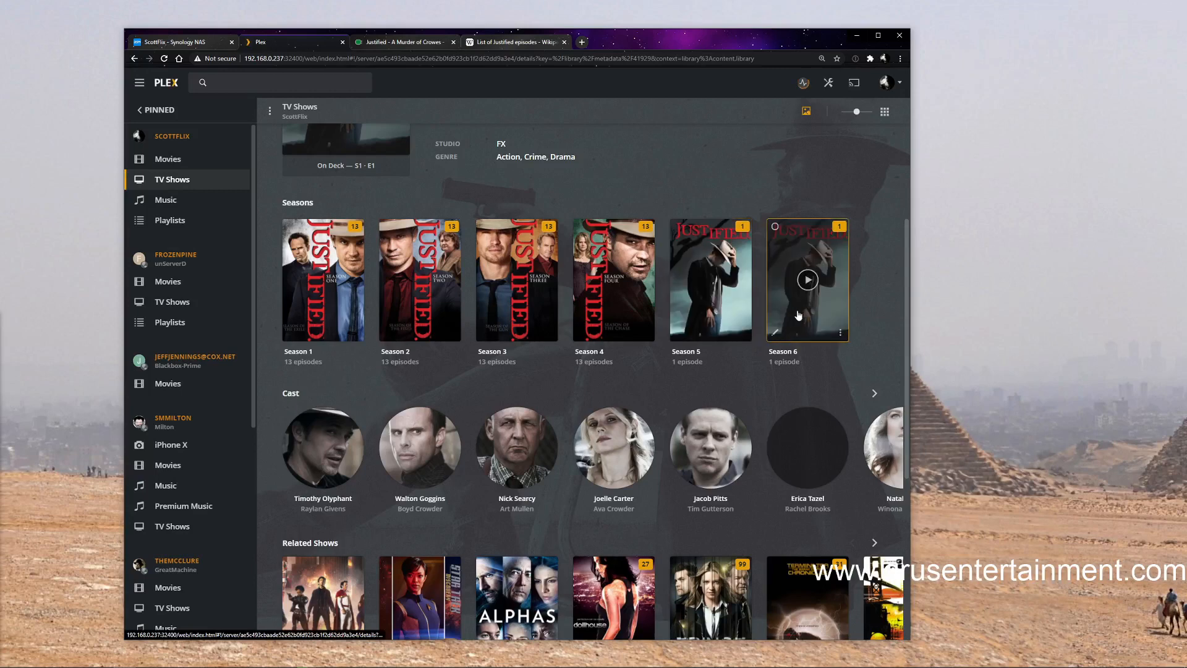
{"action": "scroll", "coordinate": [695, 311], "scroll_direction": "up", "scroll_amount": 2}
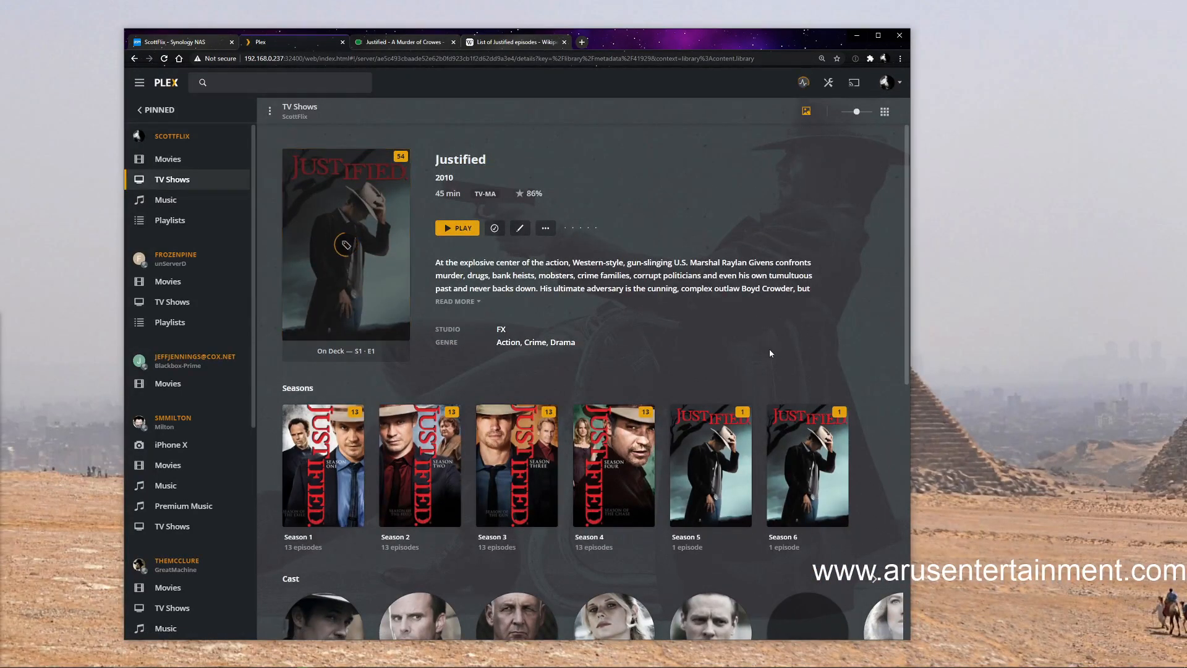
{"action": "scroll", "coordinate": [770, 350], "scroll_direction": "down", "scroll_amount": 2}
{"action": "left_click", "coordinate": [678, 379]}
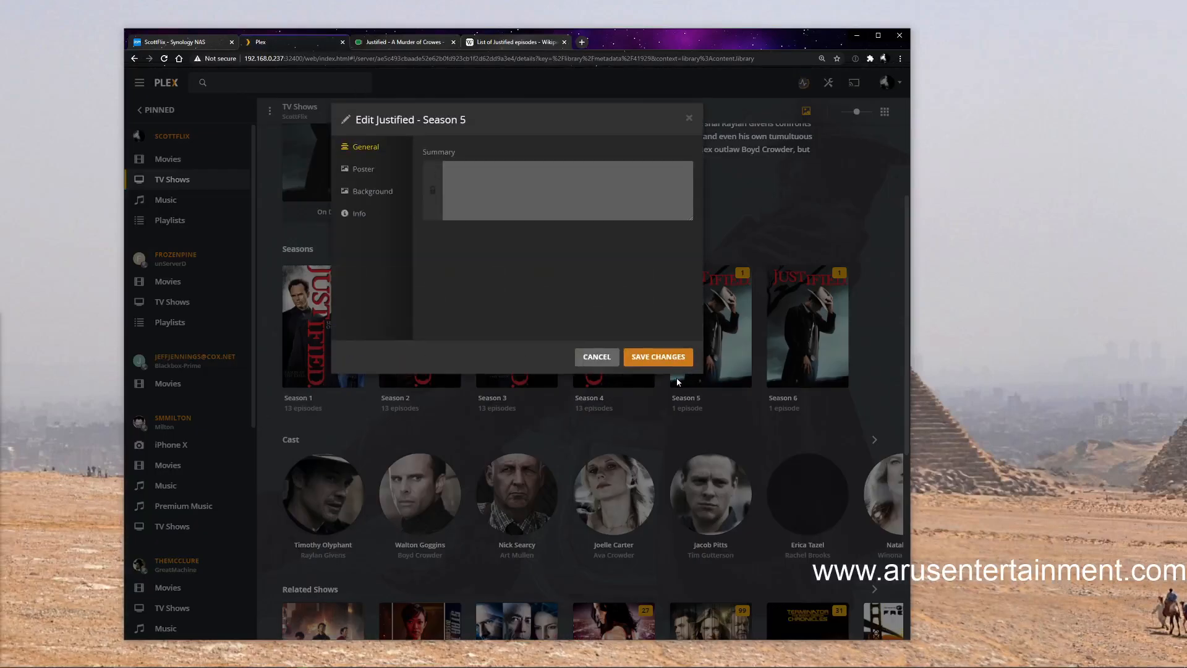
{"action": "left_click", "coordinate": [365, 173]}
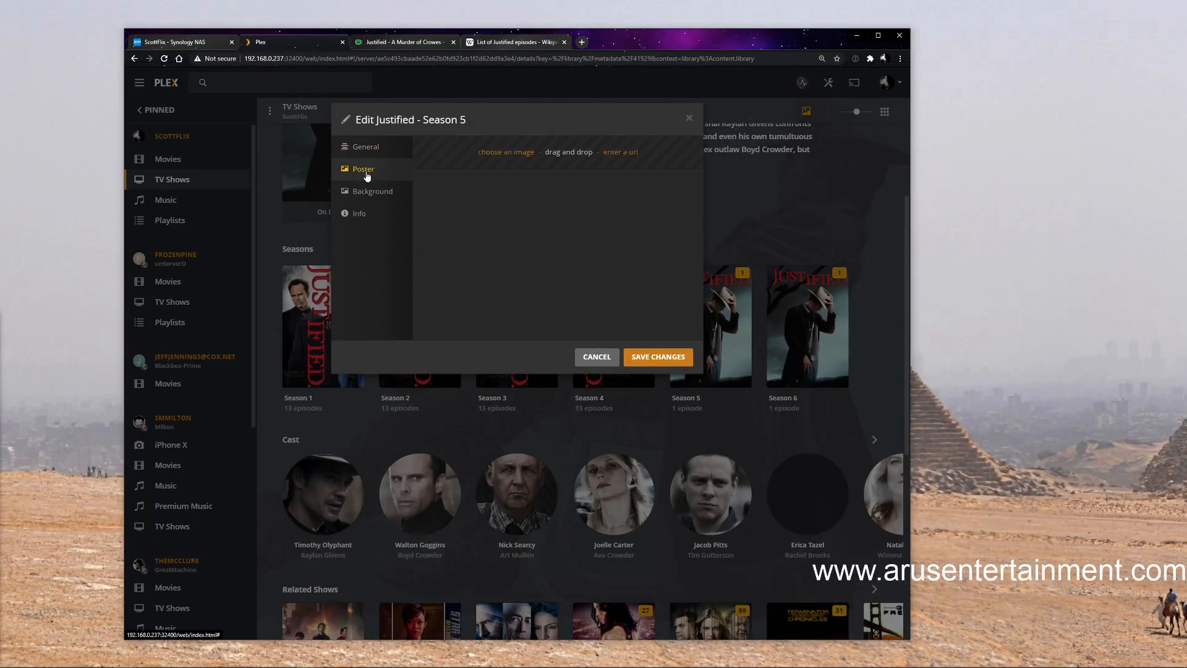
{"action": "left_click", "coordinate": [688, 119]}
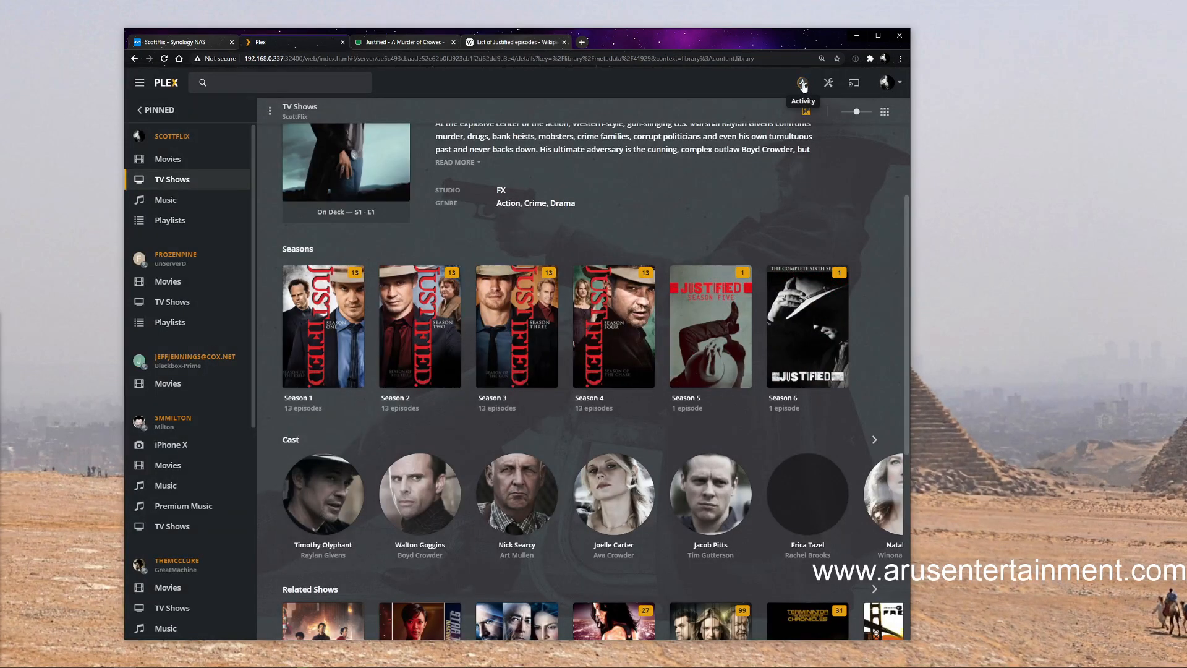
Check the server activity and give Justified Season 5 the green-shirt poster with the vertical red title, matching the earlier seasons
{"action": "left_click", "coordinate": [804, 84]}
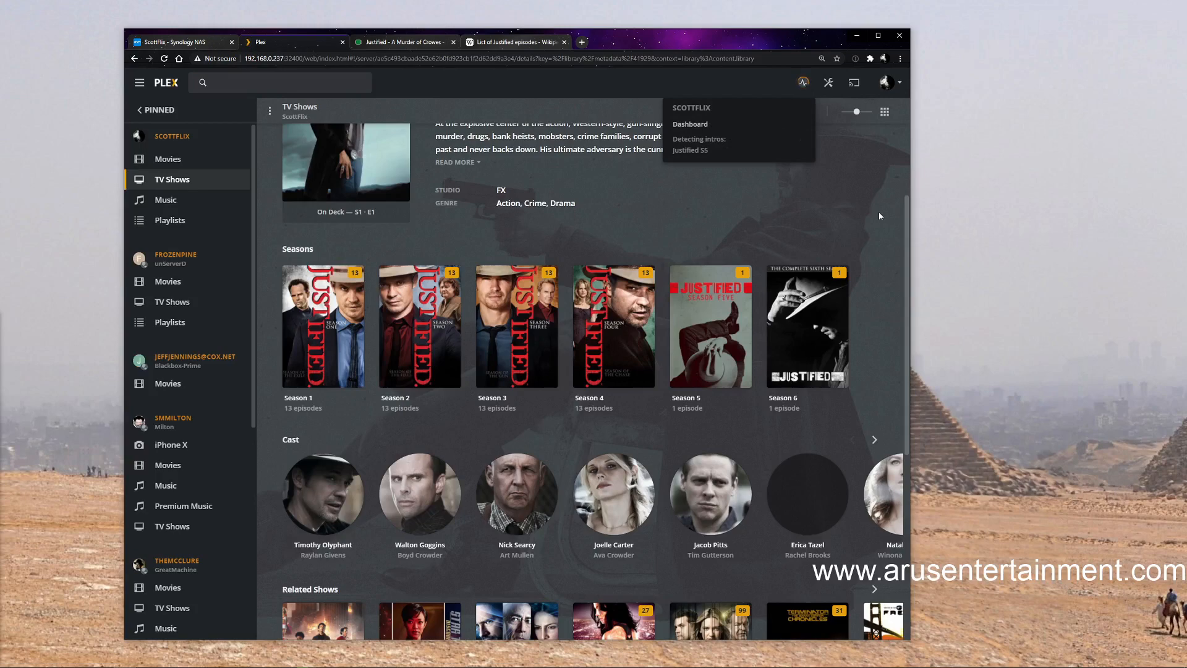
{"action": "left_click", "coordinate": [677, 381]}
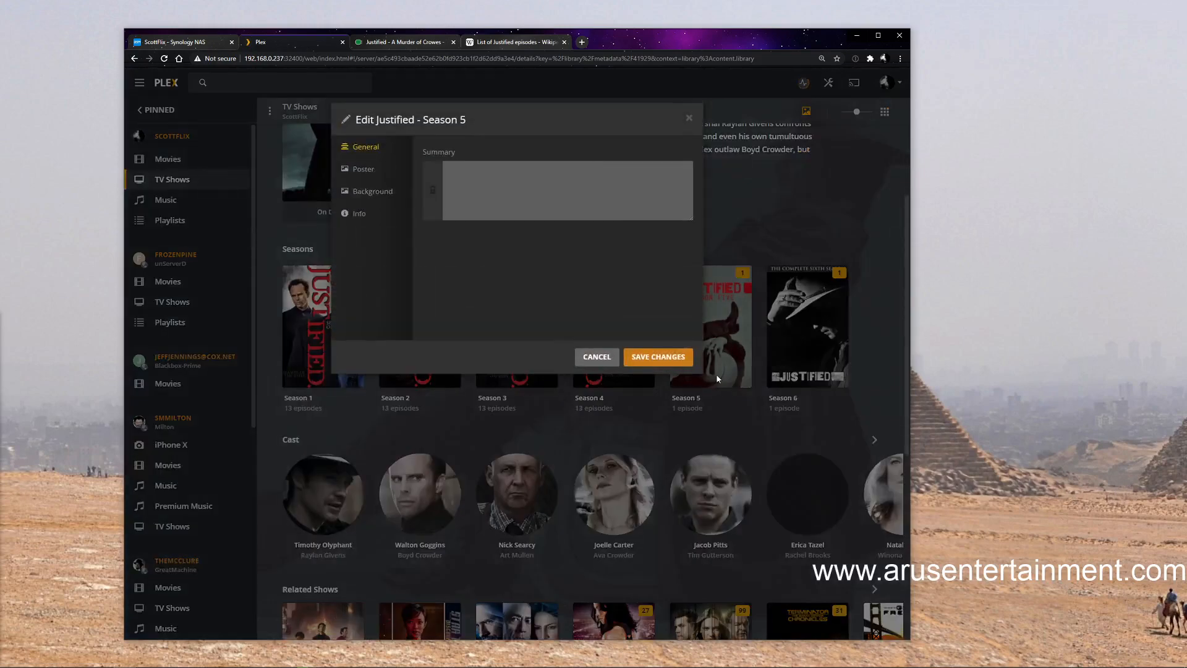
{"action": "left_click", "coordinate": [365, 173]}
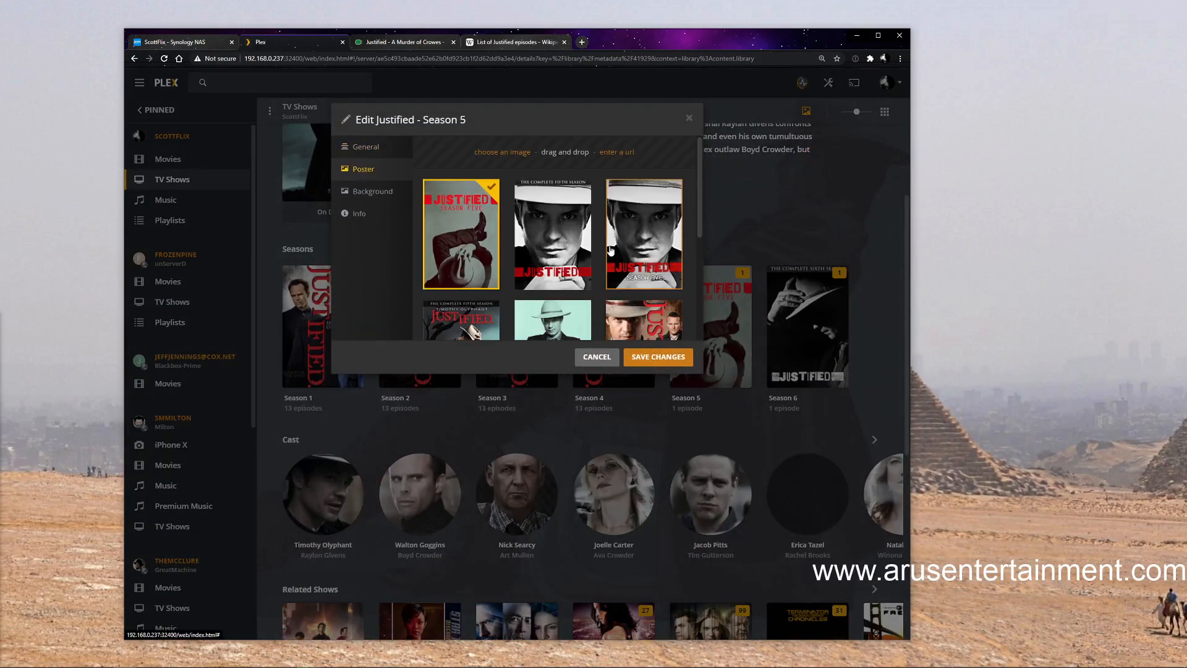
{"action": "scroll", "coordinate": [598, 287], "scroll_direction": "down", "scroll_amount": 2}
{"action": "scroll", "coordinate": [613, 280], "scroll_direction": "up", "scroll_amount": 1}
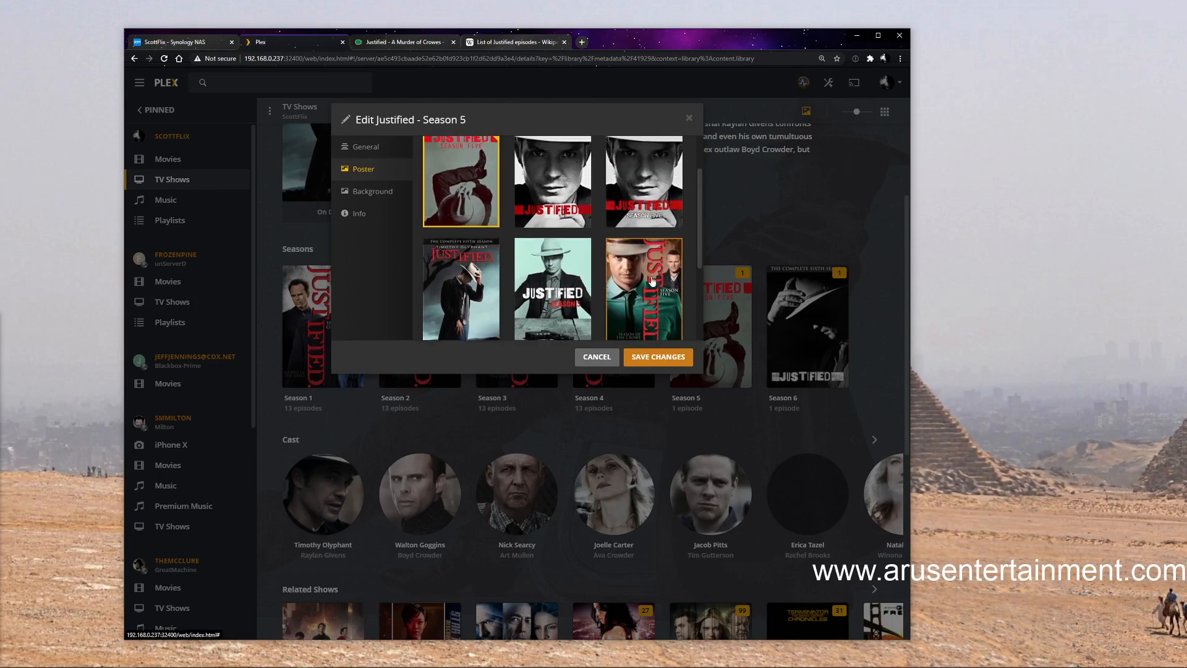
{"action": "left_click", "coordinate": [646, 258]}
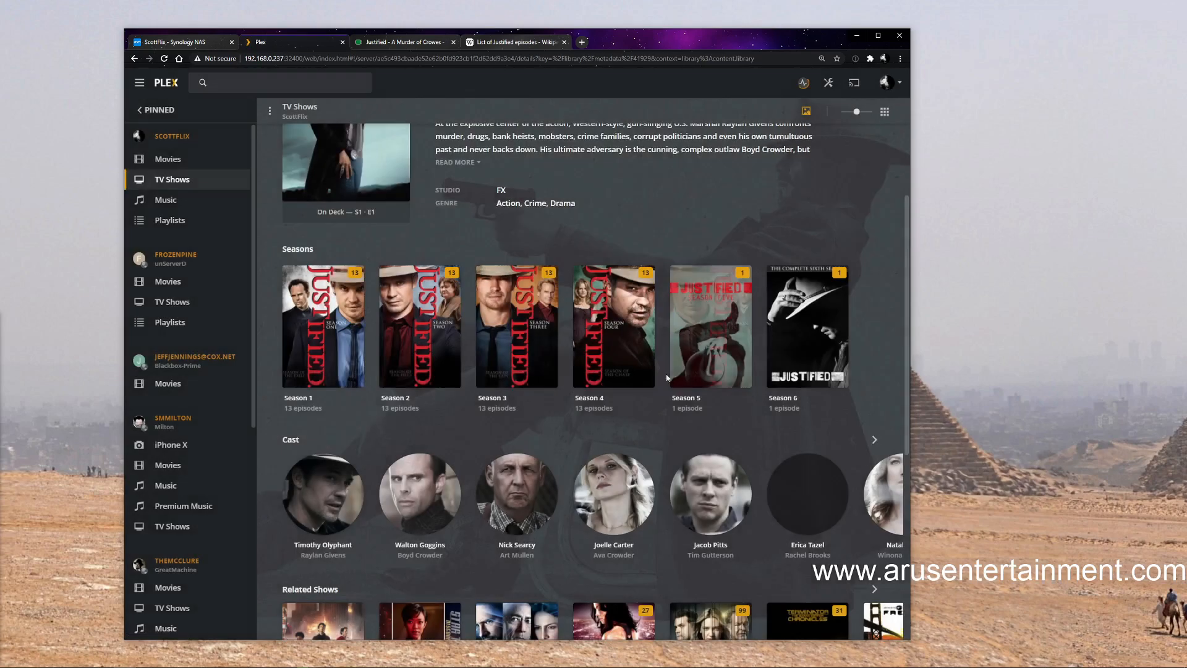
Change the Season 6 poster to the "Final Season" artwork with the vertical red title and save the changes
{"action": "left_click", "coordinate": [774, 378]}
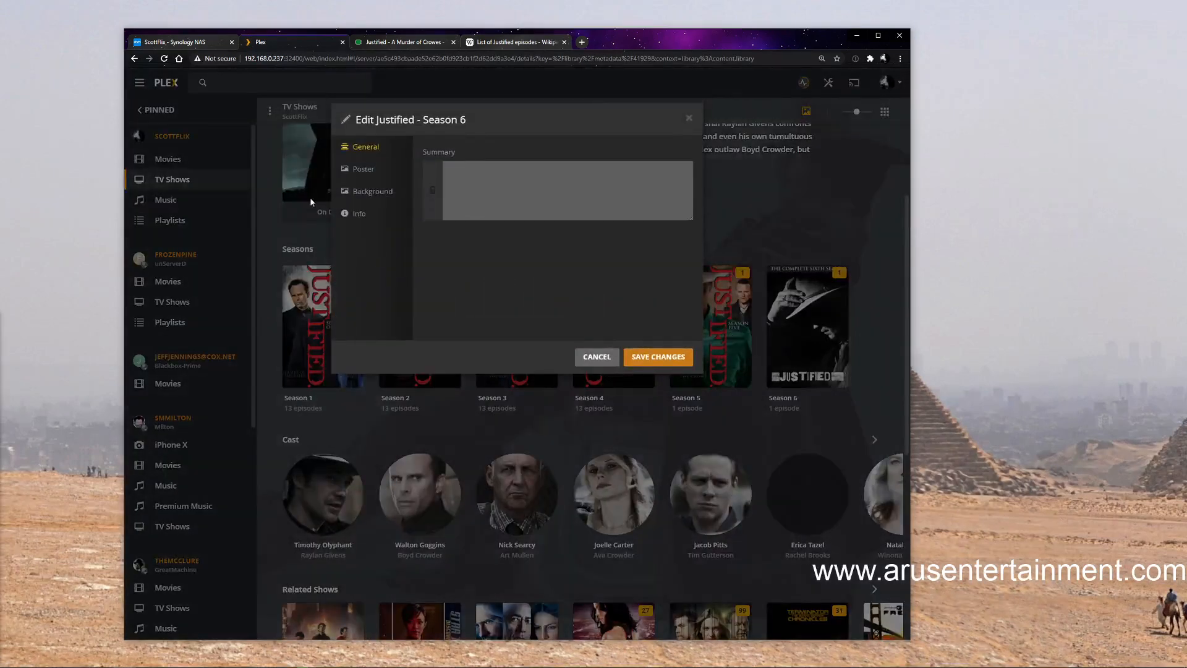
{"action": "left_click", "coordinate": [364, 169]}
{"action": "scroll", "coordinate": [633, 272], "scroll_direction": "down", "scroll_amount": 1}
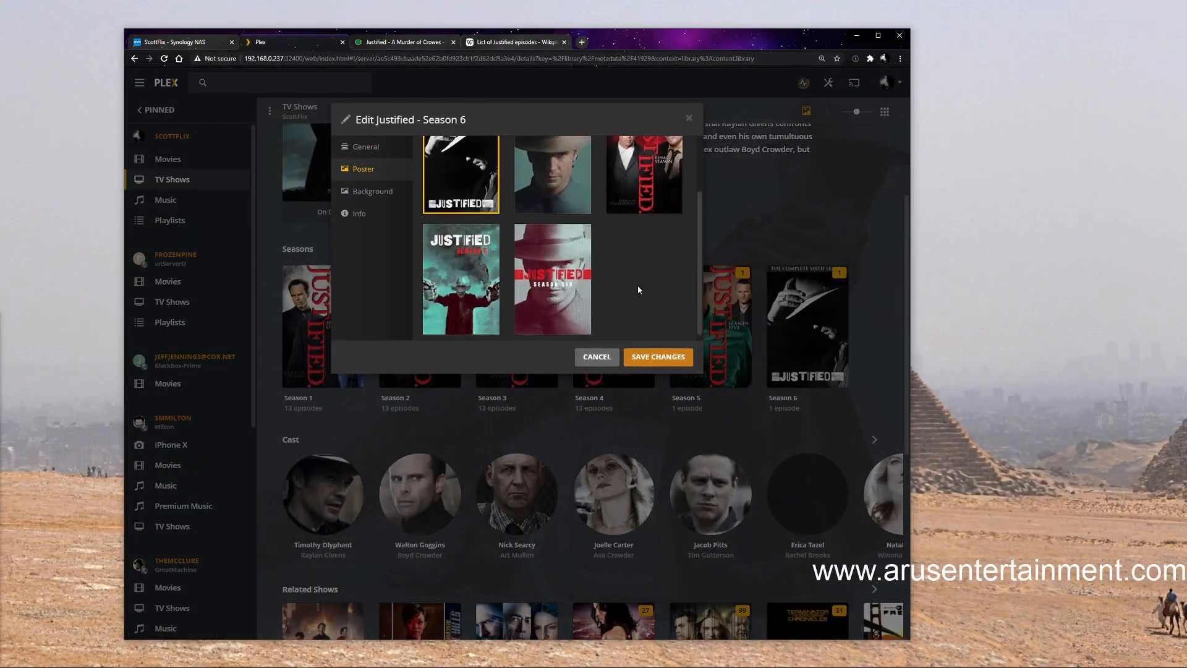
{"action": "scroll", "coordinate": [637, 285], "scroll_direction": "up", "scroll_amount": 1}
{"action": "left_click", "coordinate": [640, 249]}
{"action": "left_click", "coordinate": [659, 359]}
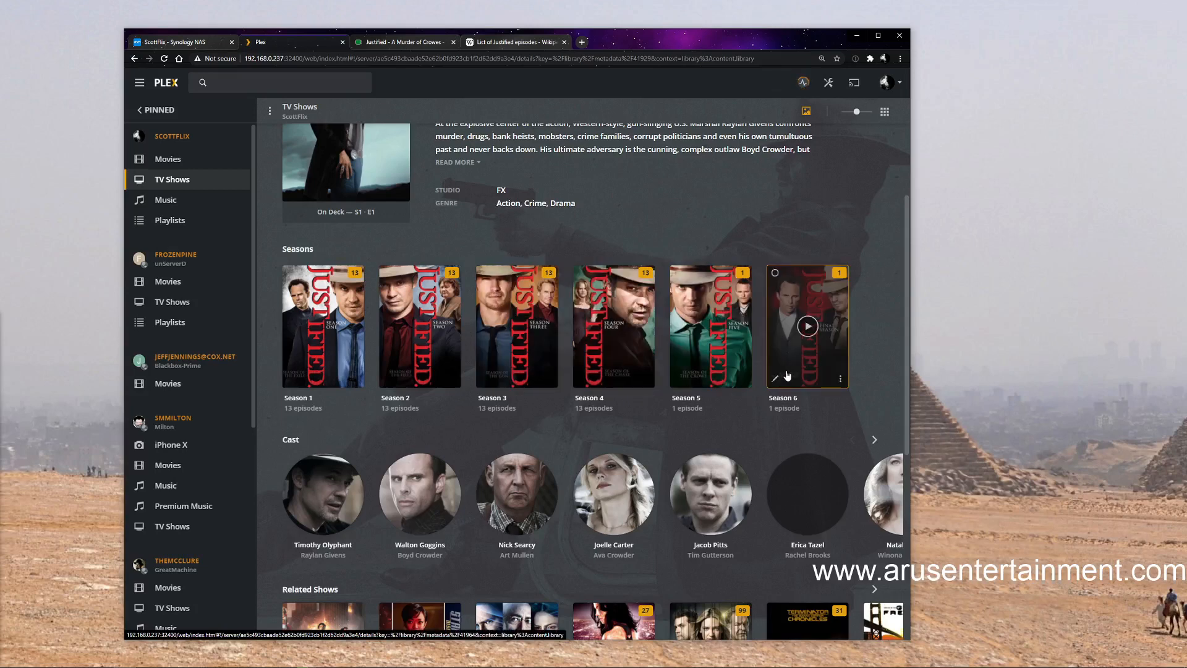
View the Season 5 episode page, then look up Justified's Season 6 episode list on TheTVDB
{"action": "left_click", "coordinate": [709, 381]}
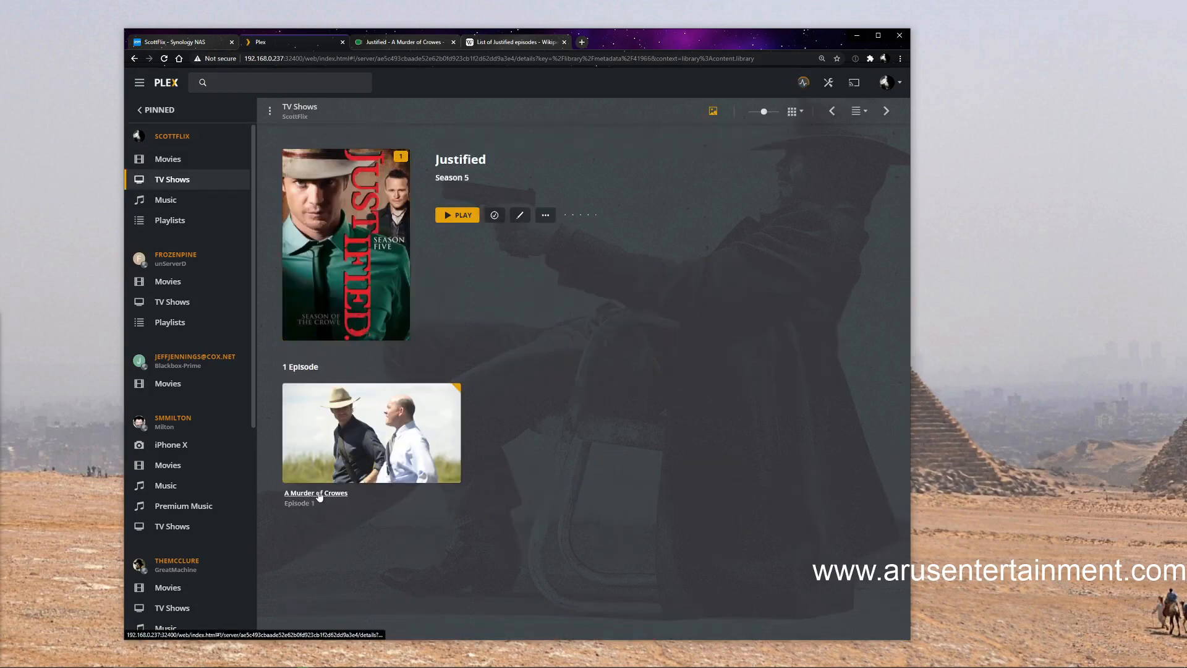
{"action": "left_click", "coordinate": [403, 43]}
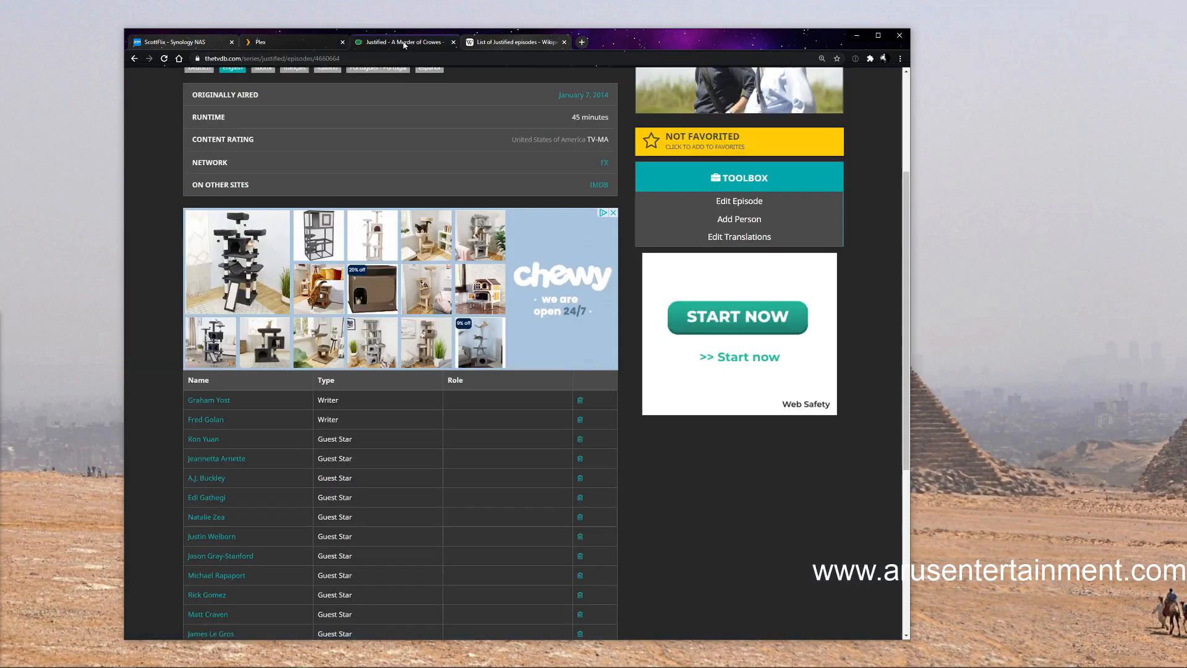
{"action": "scroll", "coordinate": [383, 223], "scroll_direction": "up", "scroll_amount": 1}
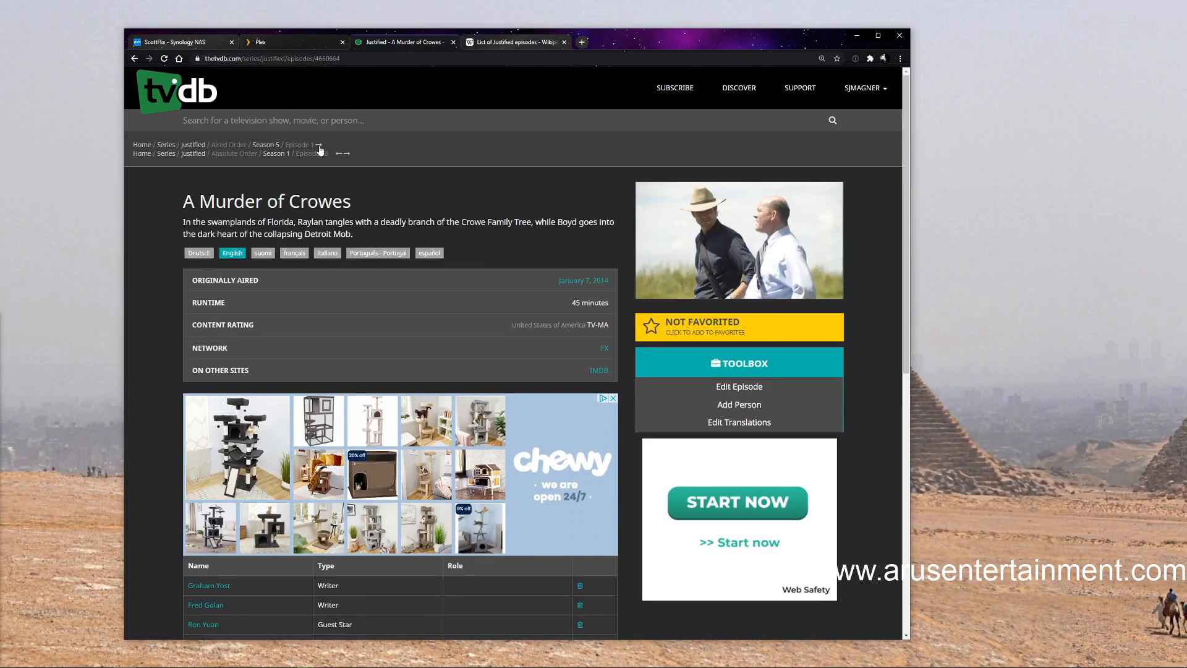
{"action": "left_click", "coordinate": [195, 147]}
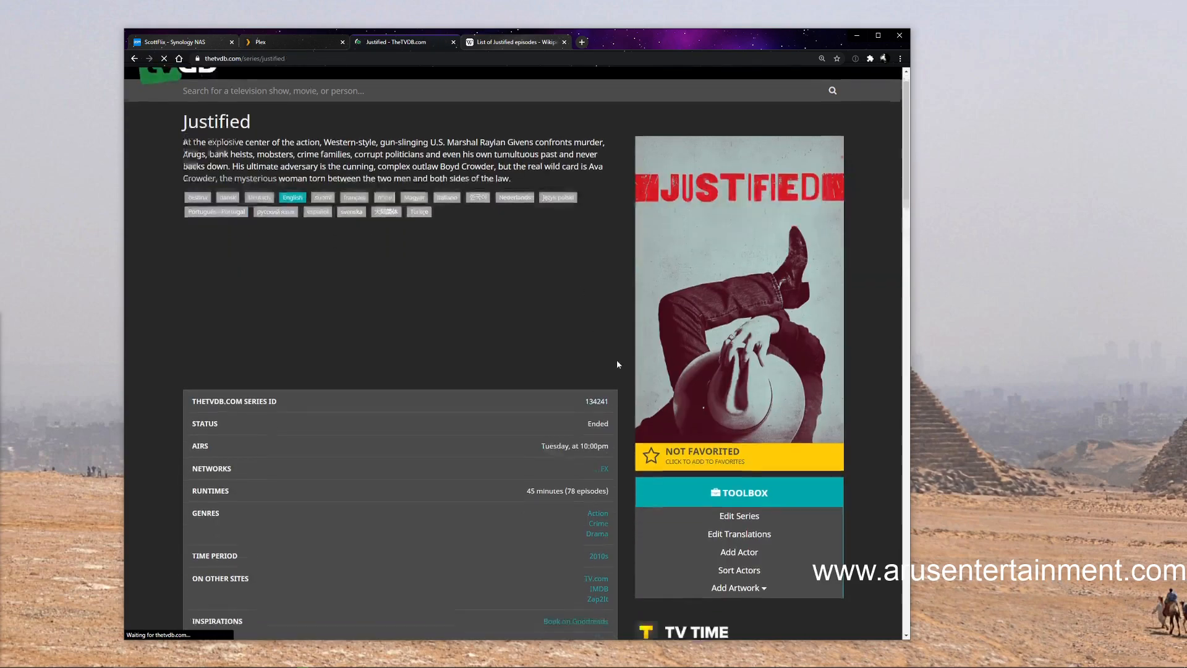
{"action": "scroll", "coordinate": [618, 358], "scroll_direction": "down", "scroll_amount": 8}
{"action": "left_click", "coordinate": [673, 540]}
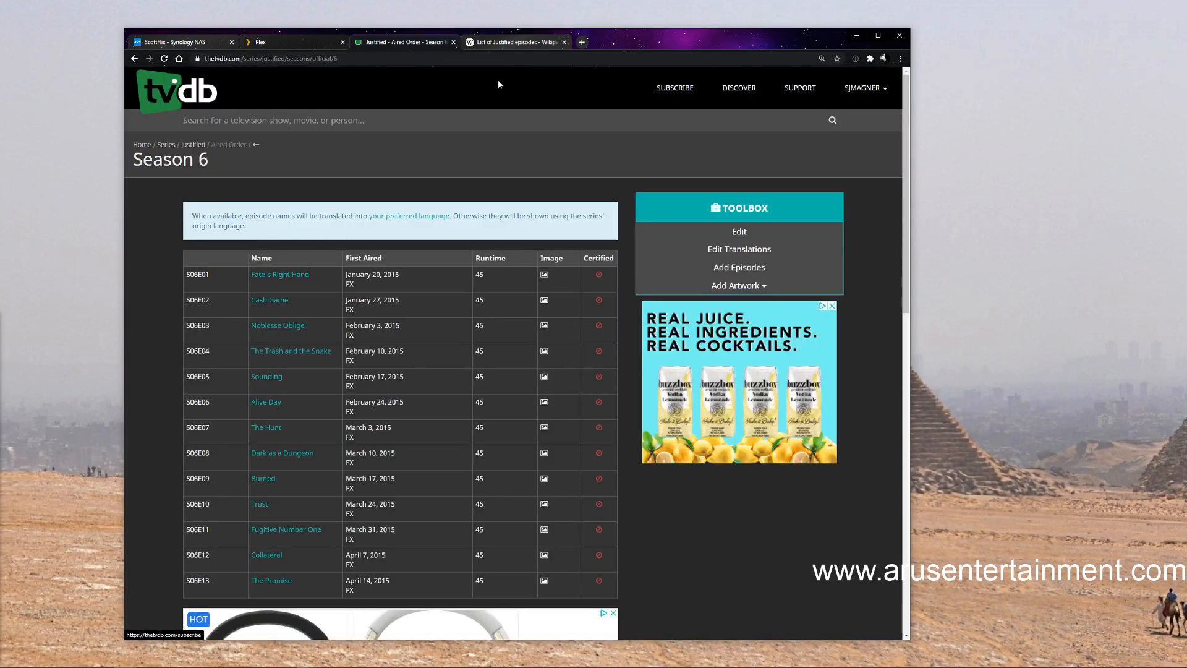
Return to Plex and open the media info of Justified's Season 6 episode "Fate's Right Hand"
{"action": "left_click", "coordinate": [290, 41]}
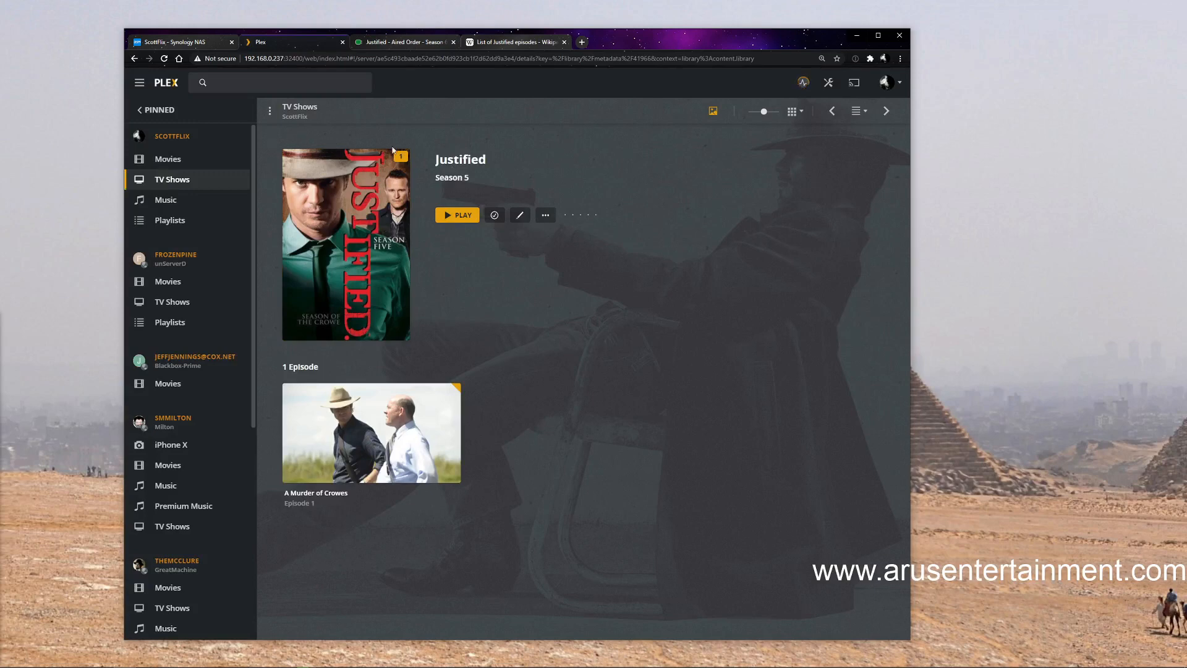
{"action": "left_click", "coordinate": [459, 160]}
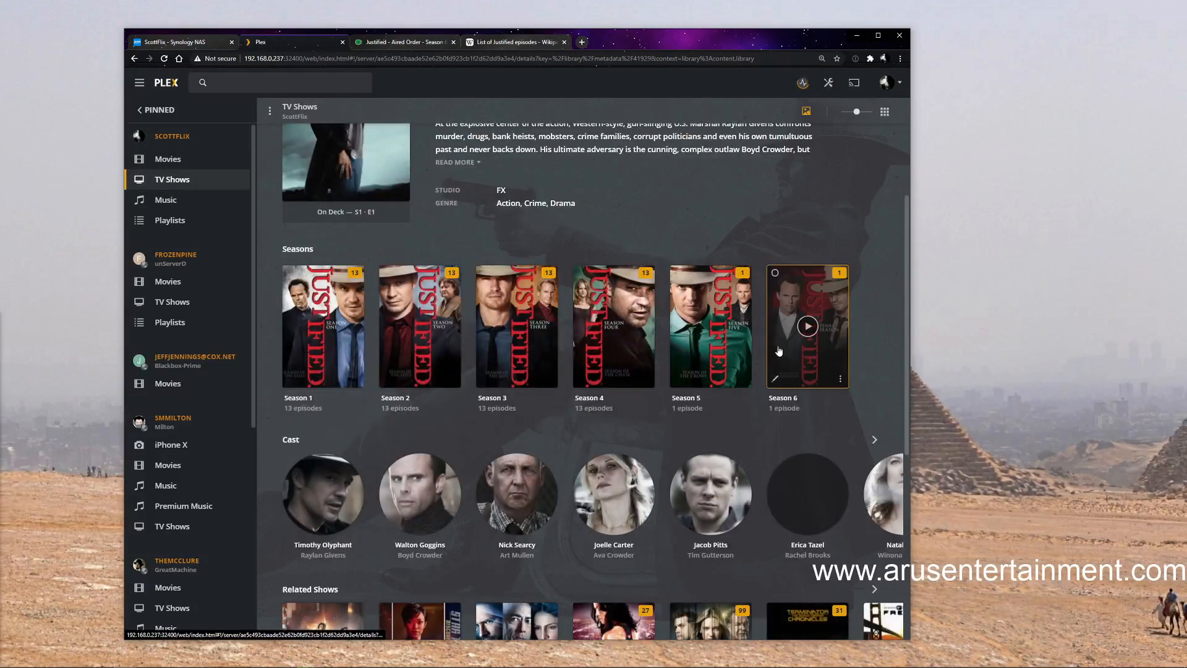
{"action": "left_click", "coordinate": [799, 377]}
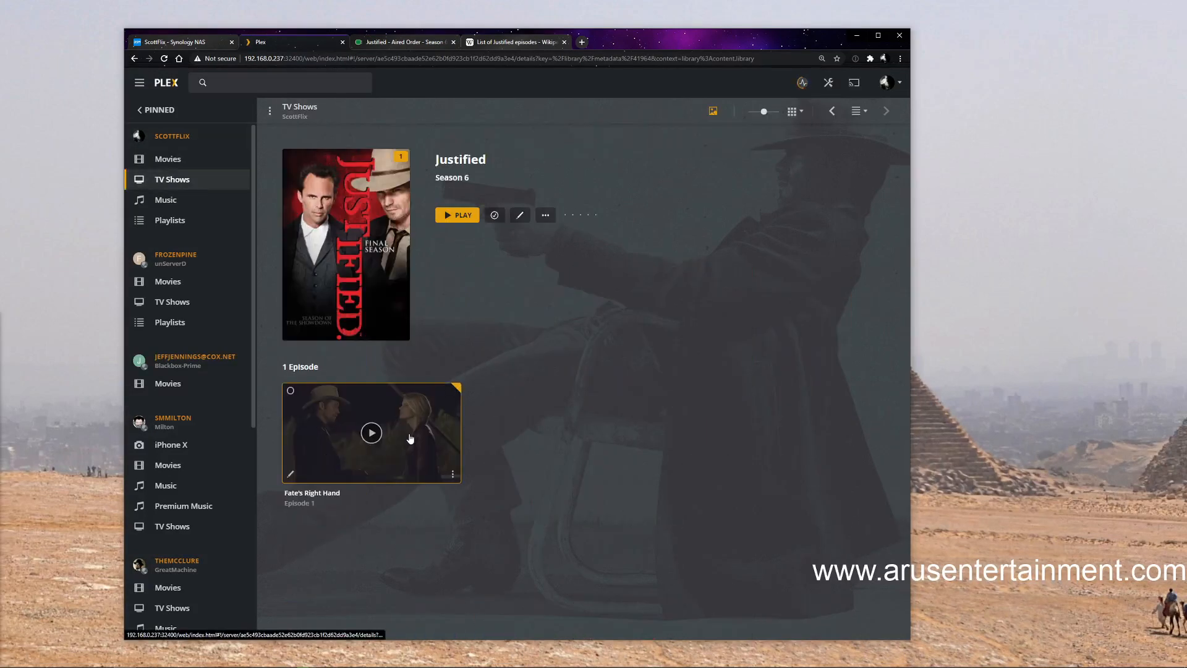
{"action": "left_click", "coordinate": [453, 476]}
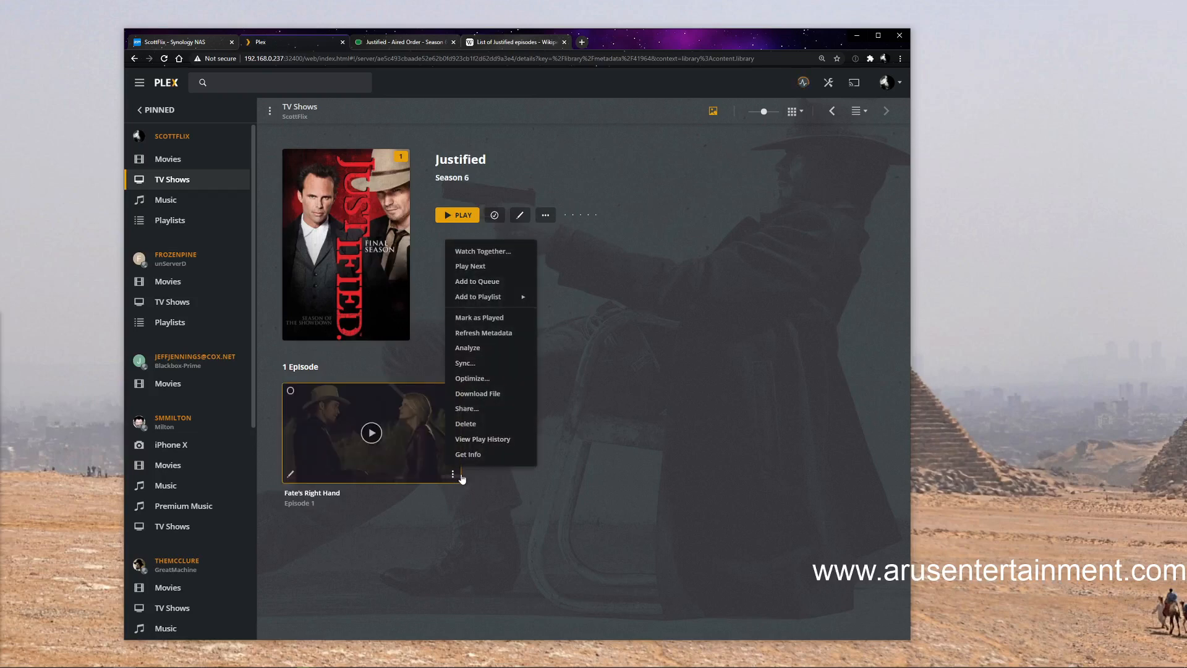
{"action": "left_click", "coordinate": [469, 455]}
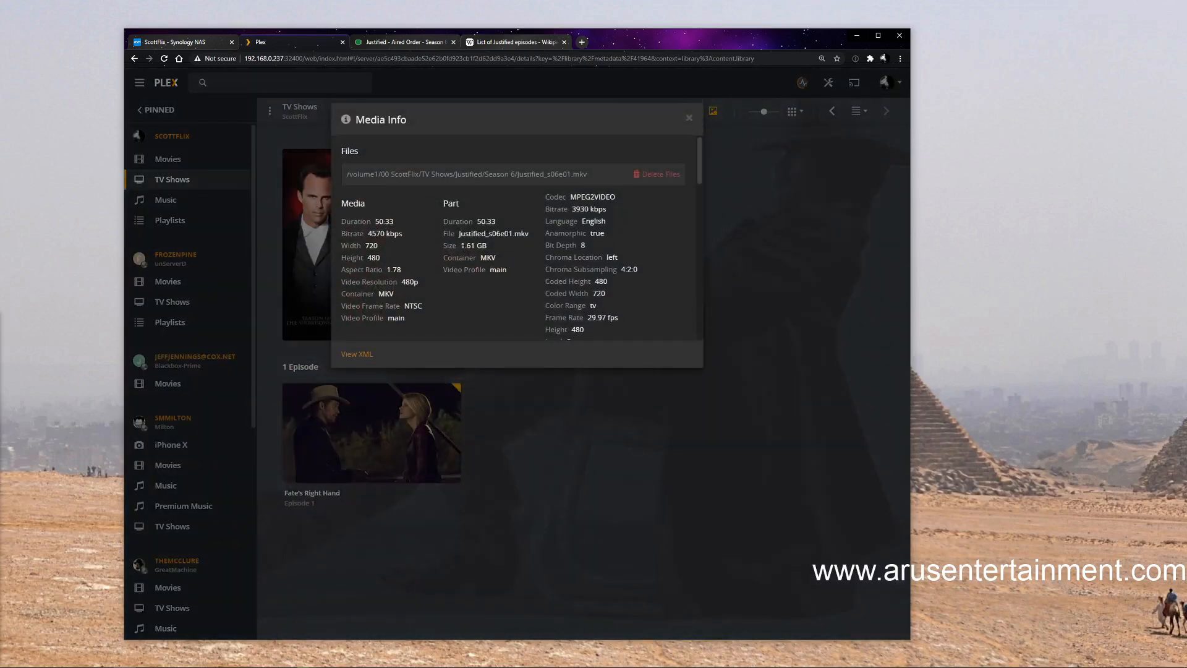
Examine the episode's file path, container, size and video resolution in the media info, and close it
{"action": "scroll", "coordinate": [434, 251], "scroll_direction": "down", "scroll_amount": 2}
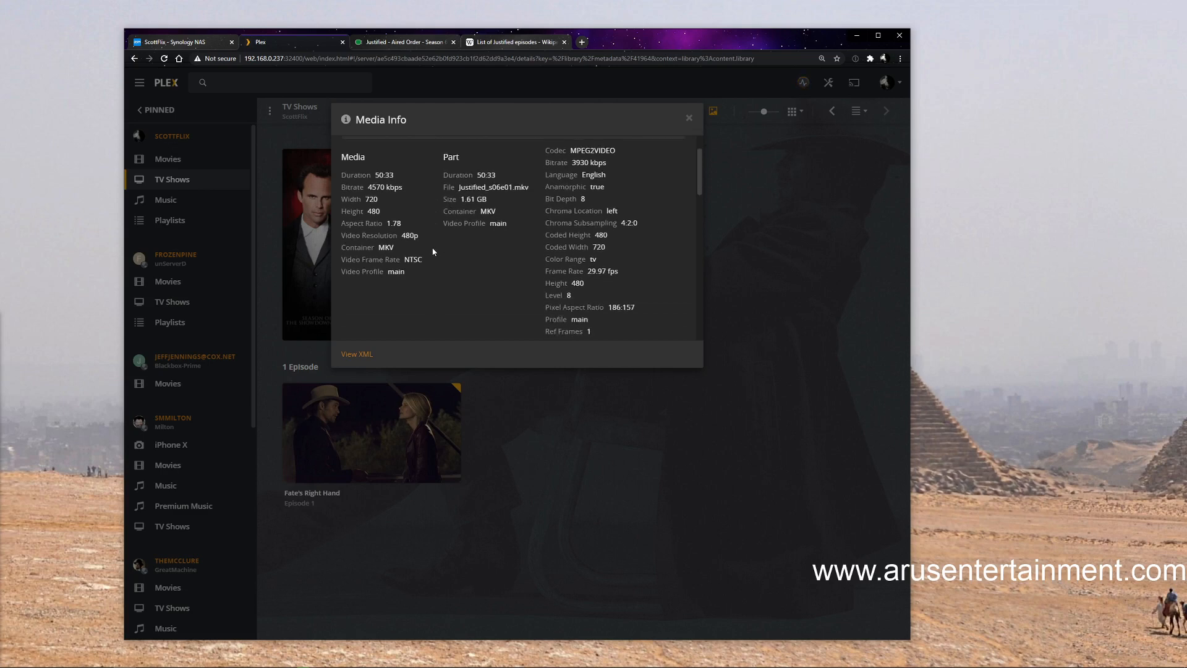
{"action": "scroll", "coordinate": [666, 272], "scroll_direction": "up", "scroll_amount": 2}
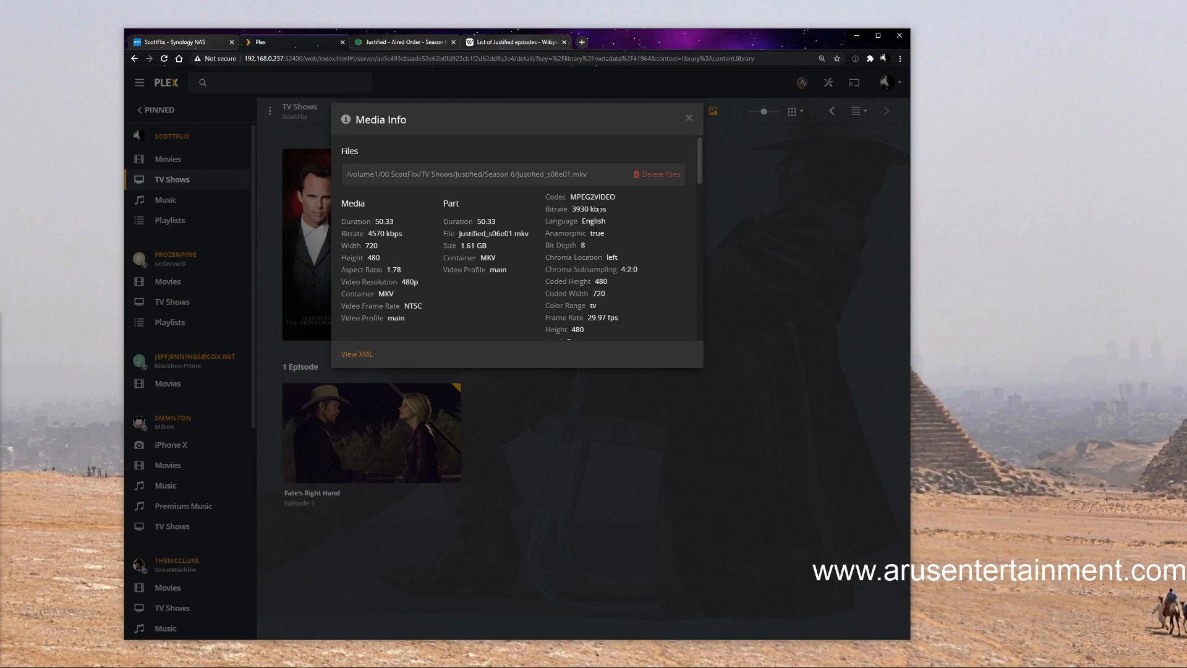
{"action": "scroll", "coordinate": [600, 209], "scroll_direction": "down", "scroll_amount": 1}
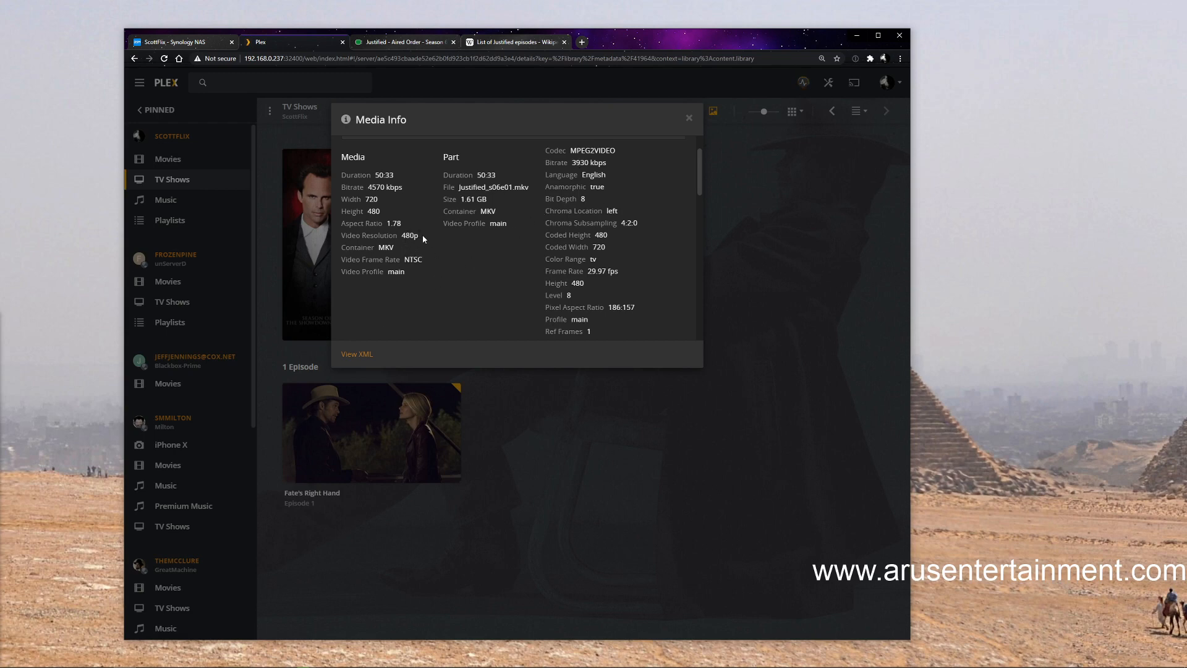
{"action": "left_click_drag", "start_coordinate": [406, 236], "coordinate": [401, 235]}
{"action": "left_click", "coordinate": [772, 209]}
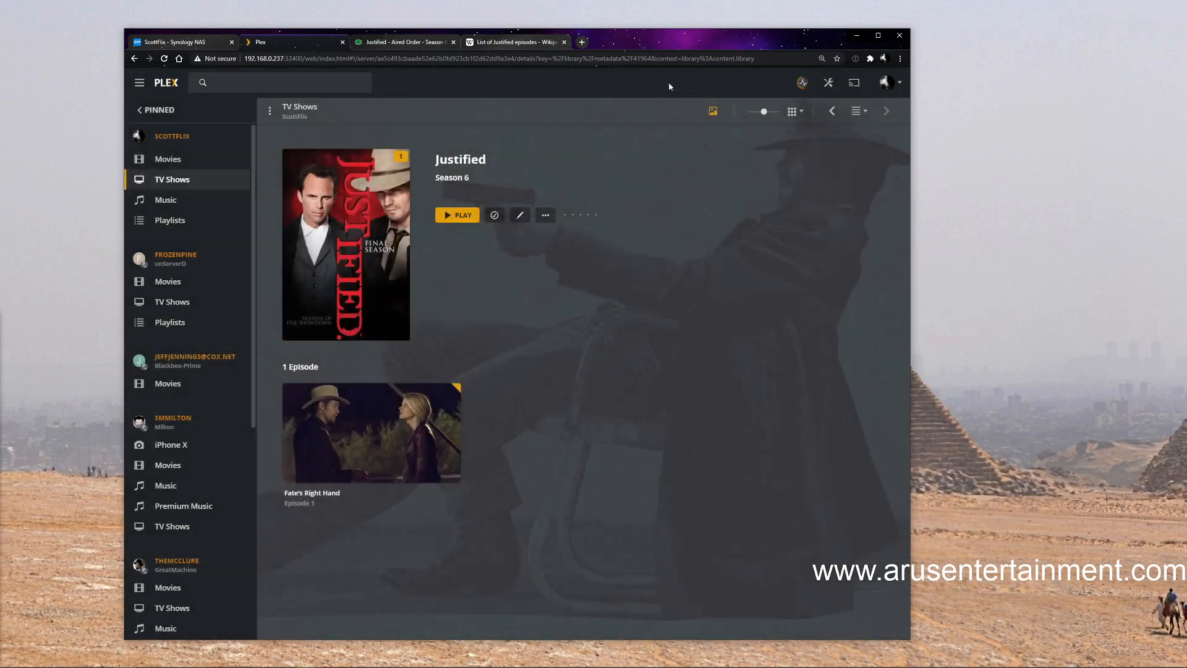
Switch to VideoProc and load Justified_s05e01 from the MKV Disc 1 folder for conversion
{"action": "left_click", "coordinate": [857, 36]}
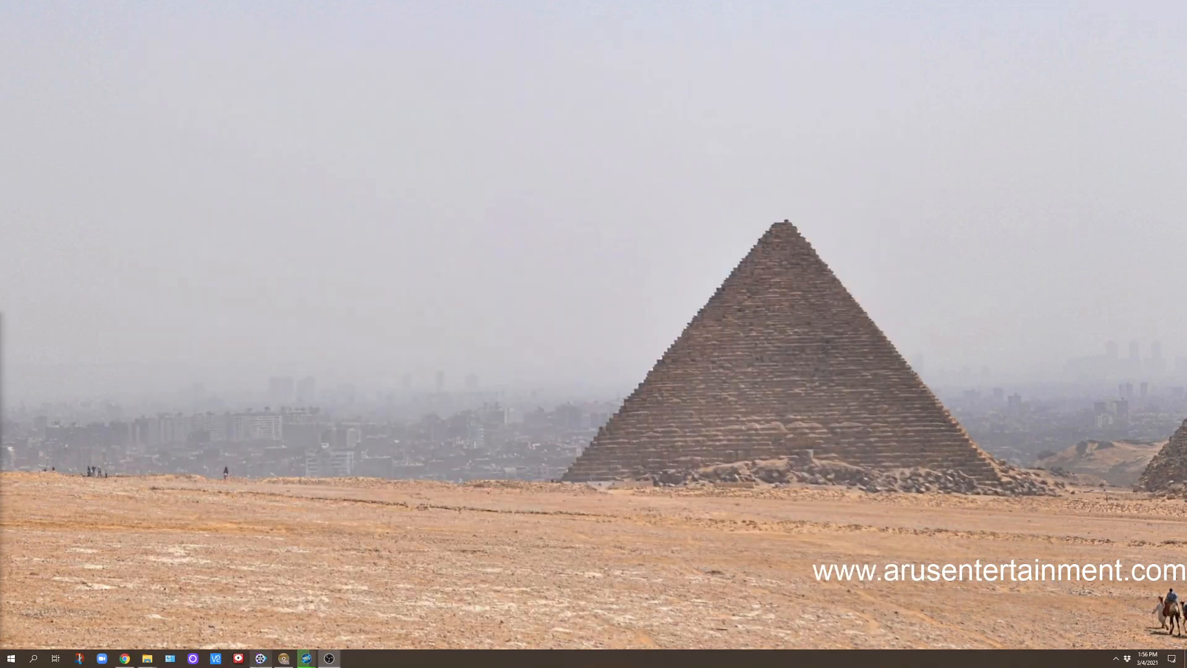
{"action": "left_click", "coordinate": [261, 658]}
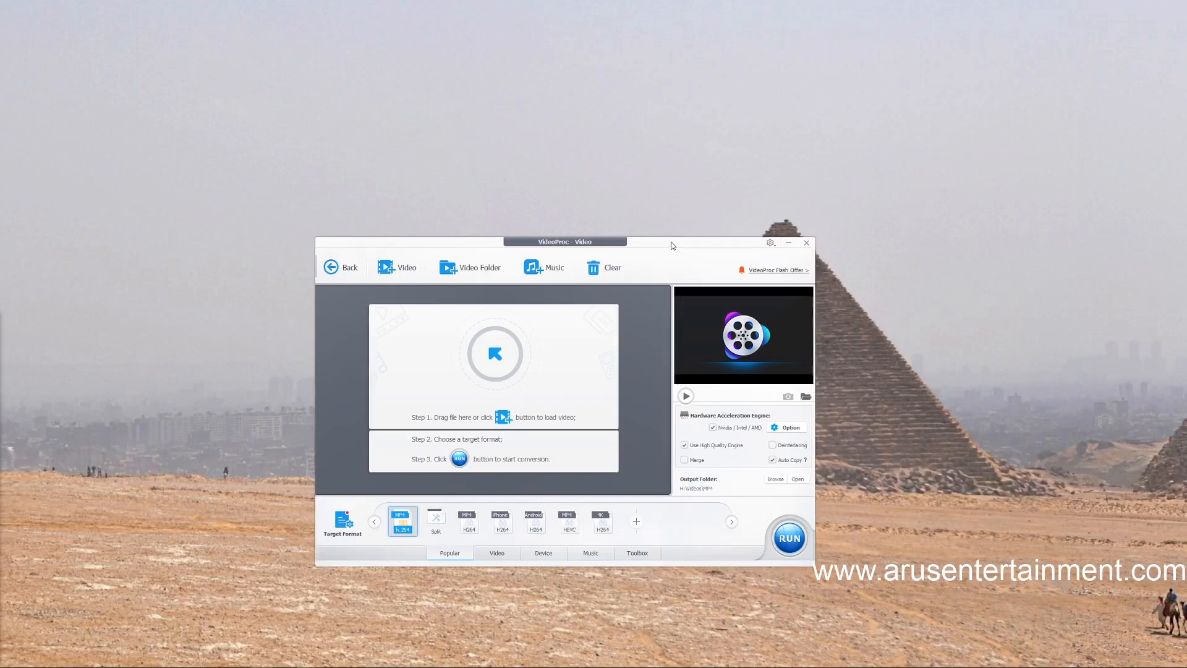
{"action": "left_click_drag", "start_coordinate": [672, 251], "coordinate": [698, 192]}
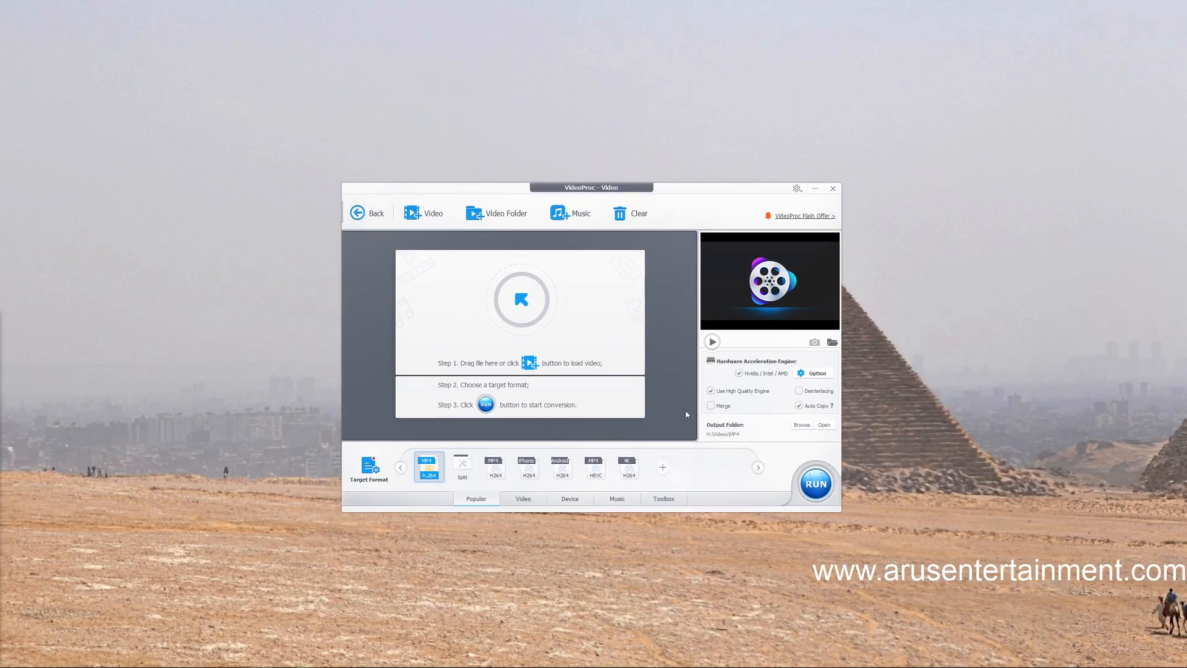
{"action": "left_click", "coordinate": [420, 216]}
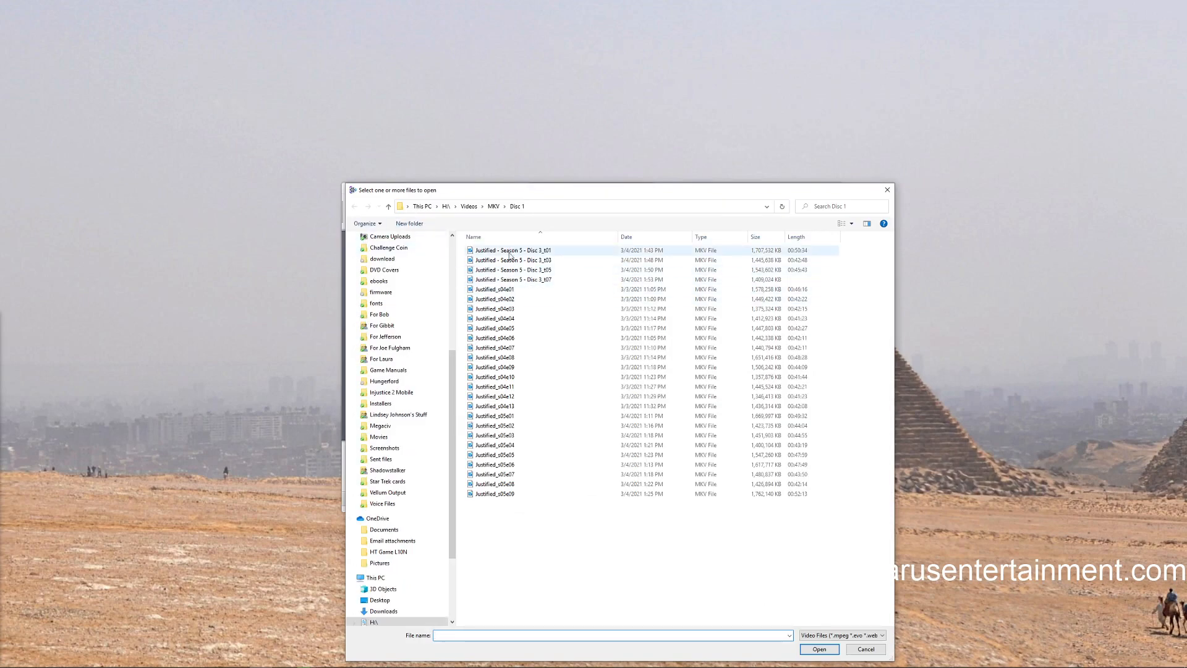
{"action": "left_click", "coordinate": [509, 417]}
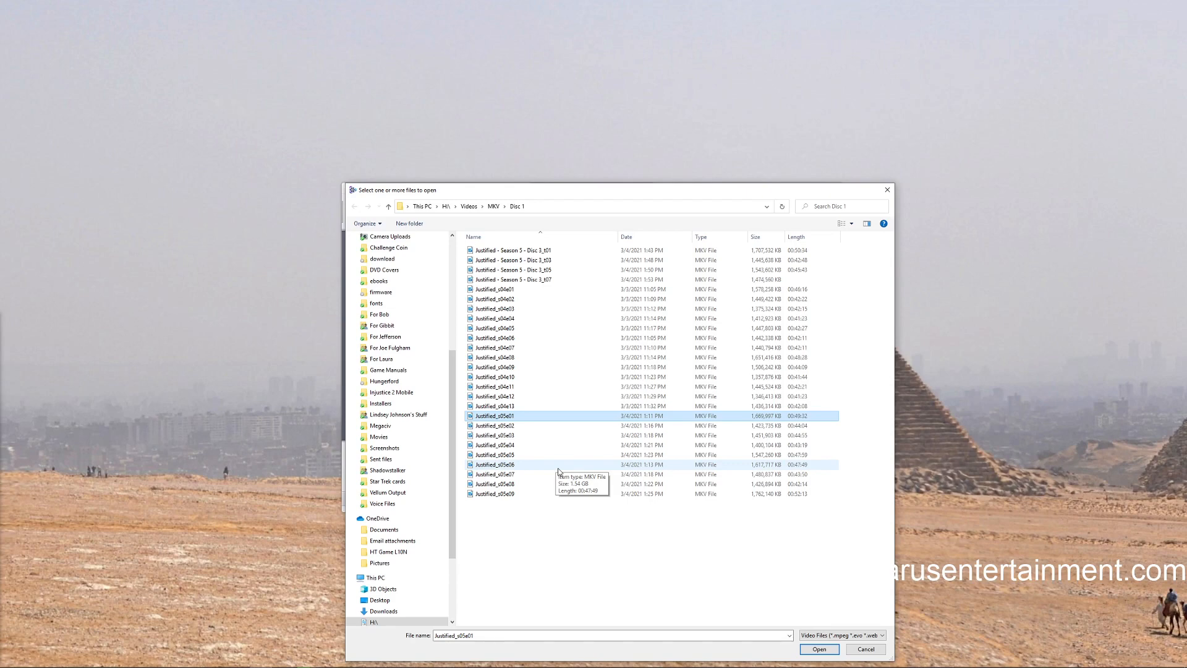
{"action": "left_click", "coordinate": [820, 649]}
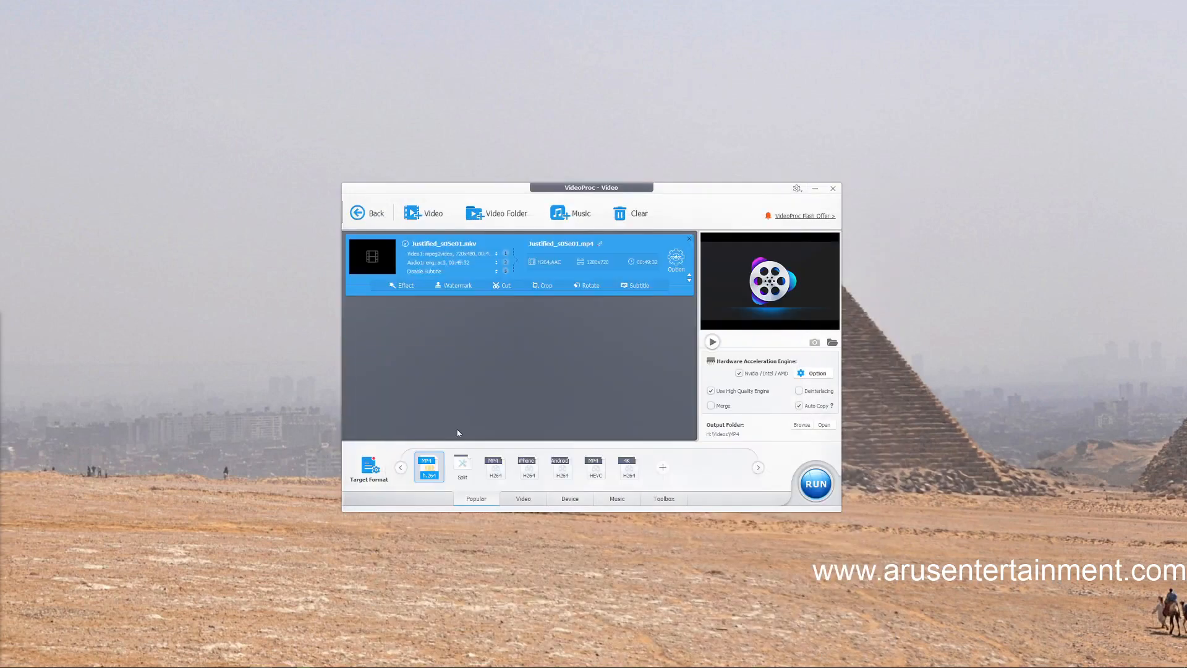
Add Justified_s06e01 from the MKV Disc 5 folder to the conversion list
{"action": "left_click", "coordinate": [424, 218]}
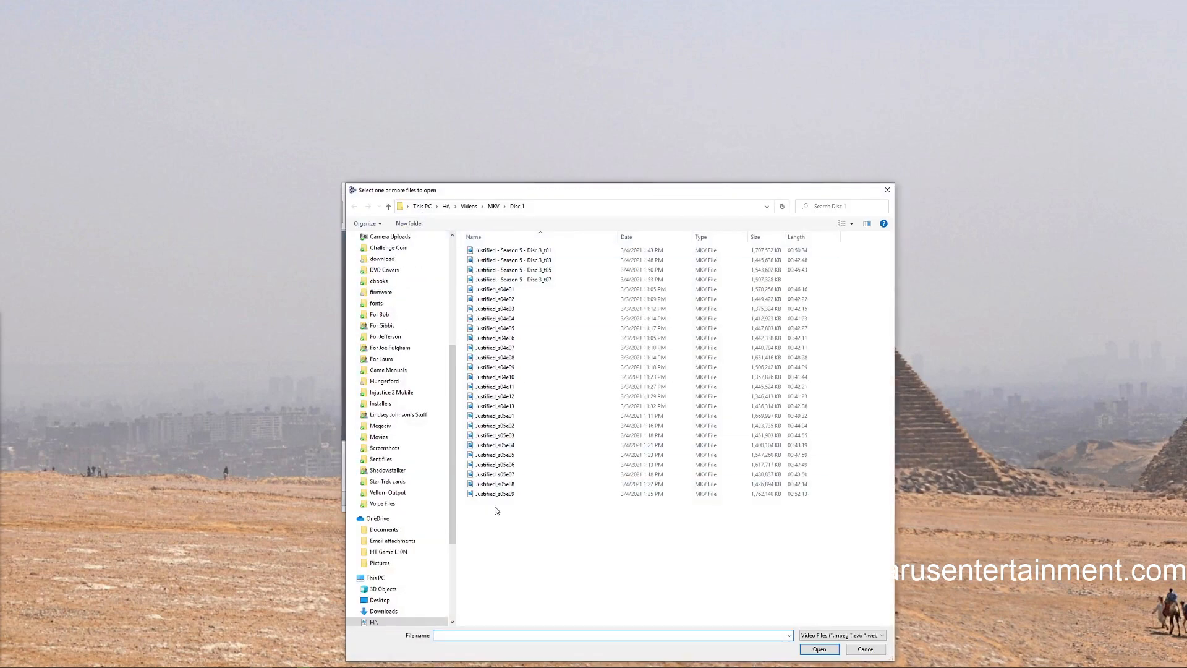
{"action": "left_click", "coordinate": [389, 206]}
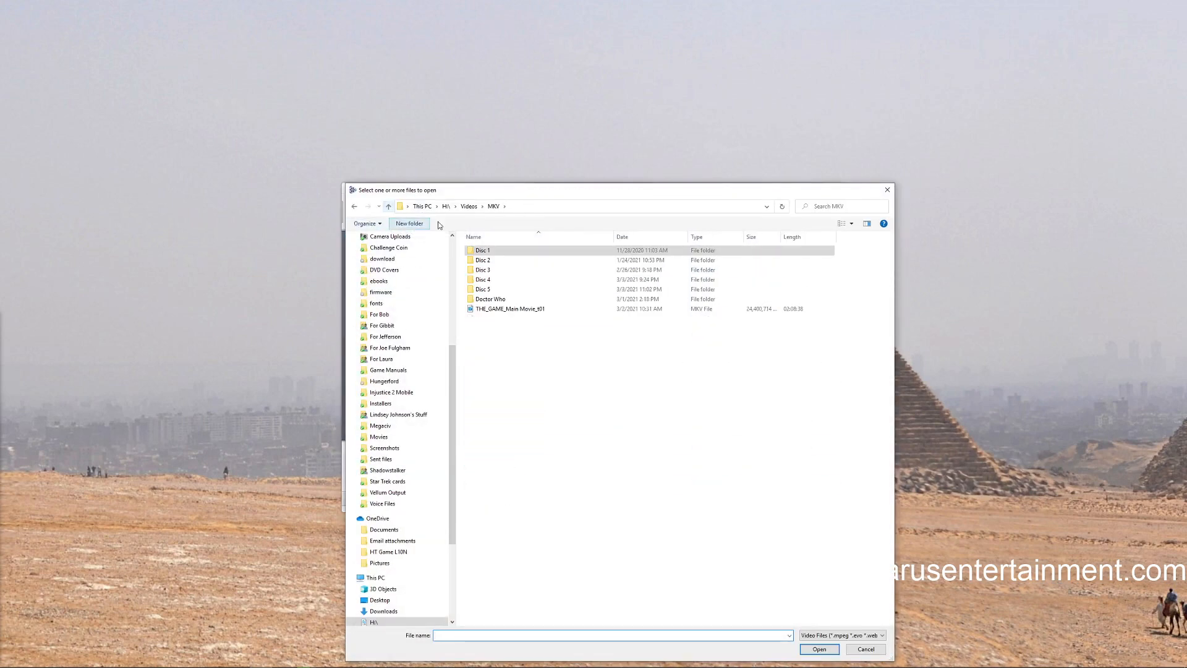
{"action": "double_click", "coordinate": [483, 289]}
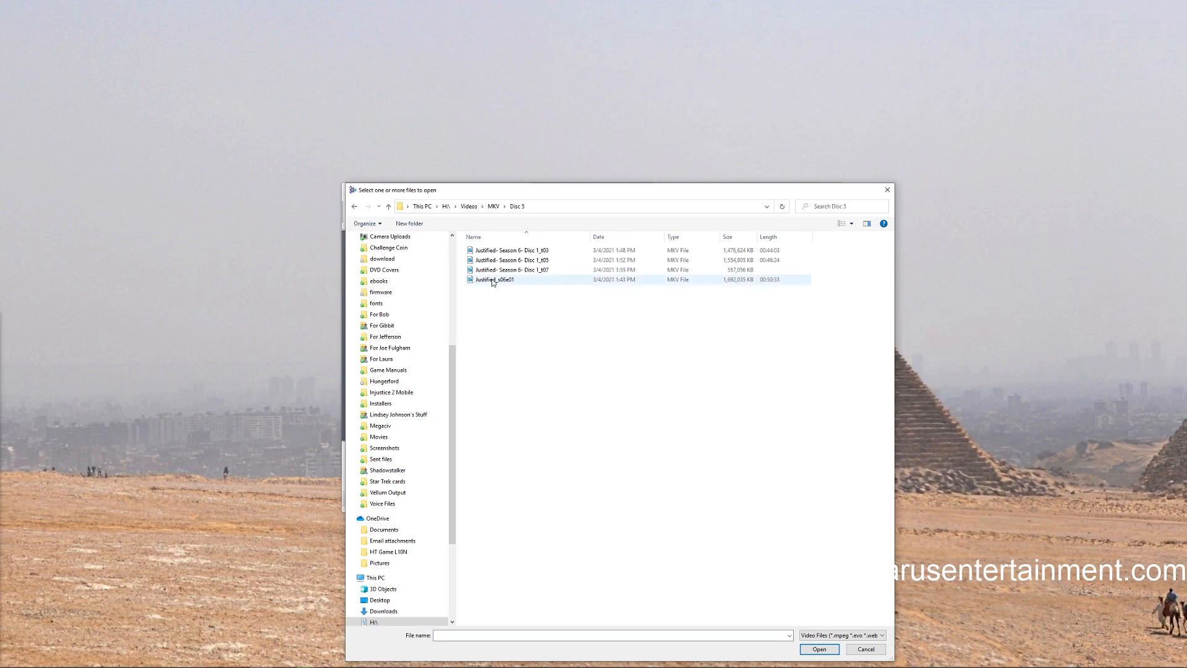
{"action": "left_click", "coordinate": [495, 280]}
{"action": "left_click", "coordinate": [819, 649]}
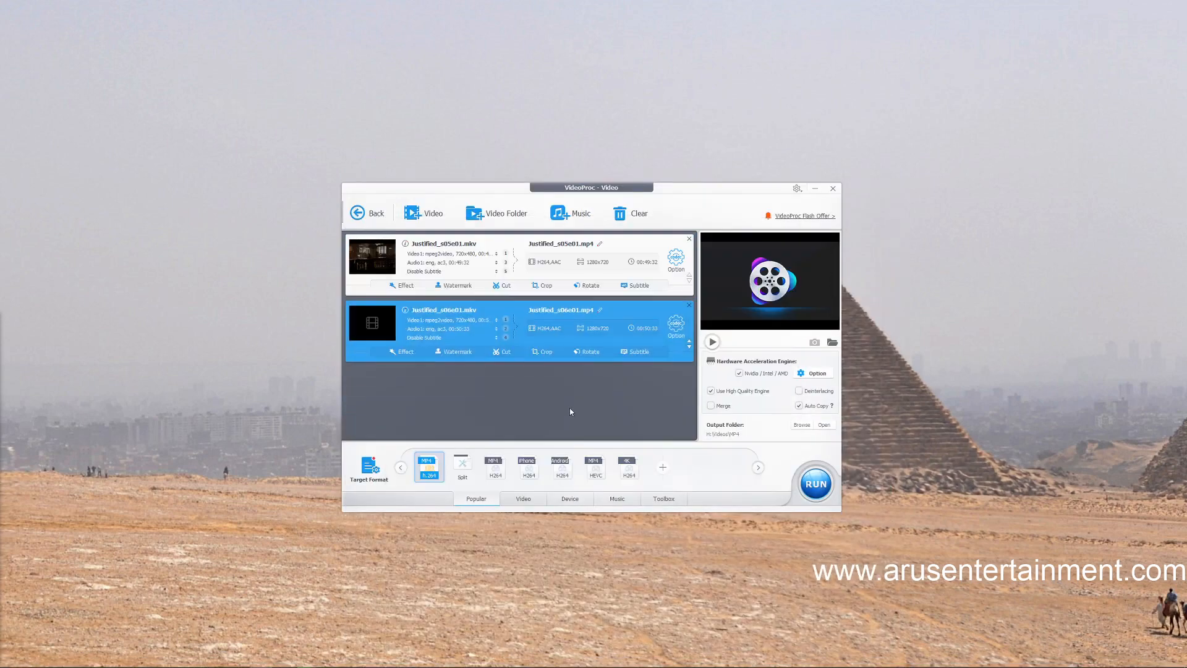
Set the MP4 output's bit rate mode to ABR with 2-pass encoding and apply the options to all files
{"action": "left_click", "coordinate": [676, 259]}
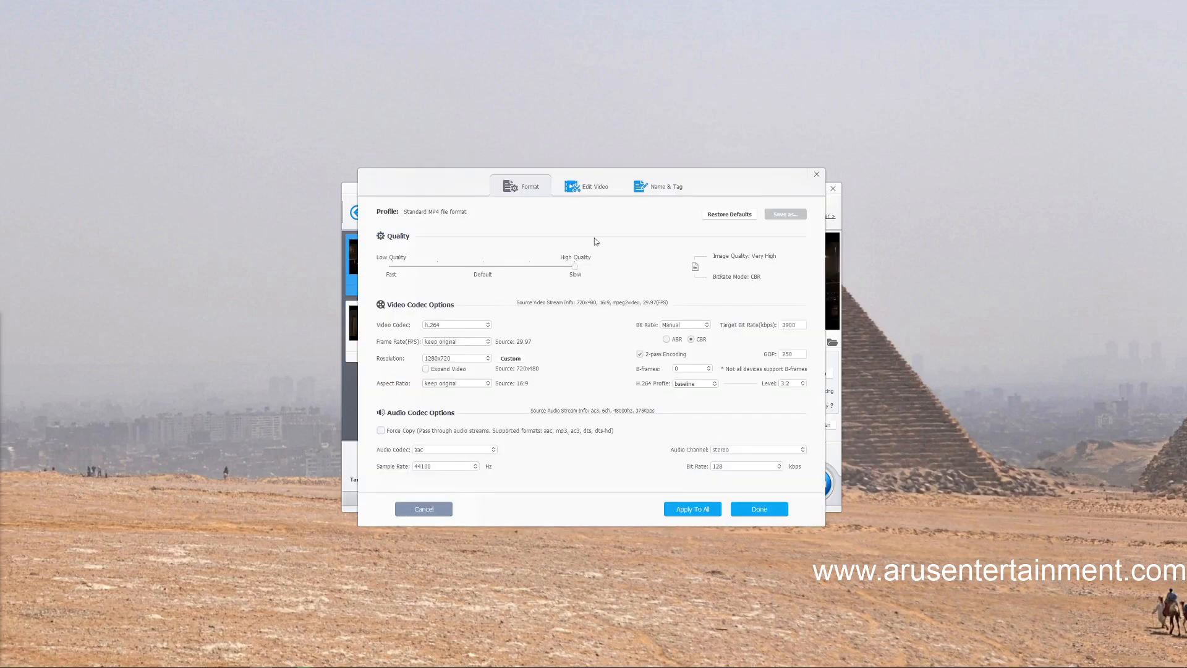
{"action": "left_click", "coordinate": [667, 340]}
{"action": "left_click", "coordinate": [691, 339]}
{"action": "left_click", "coordinate": [667, 340]}
{"action": "left_click", "coordinate": [640, 354]}
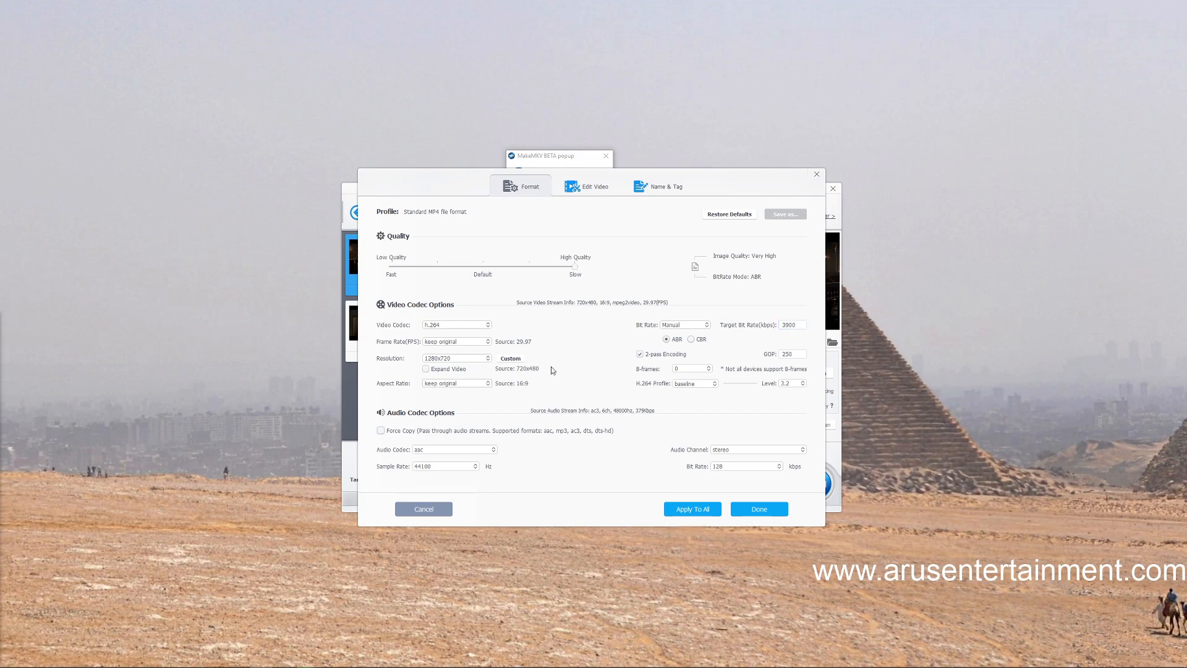
{"action": "left_click", "coordinate": [693, 510]}
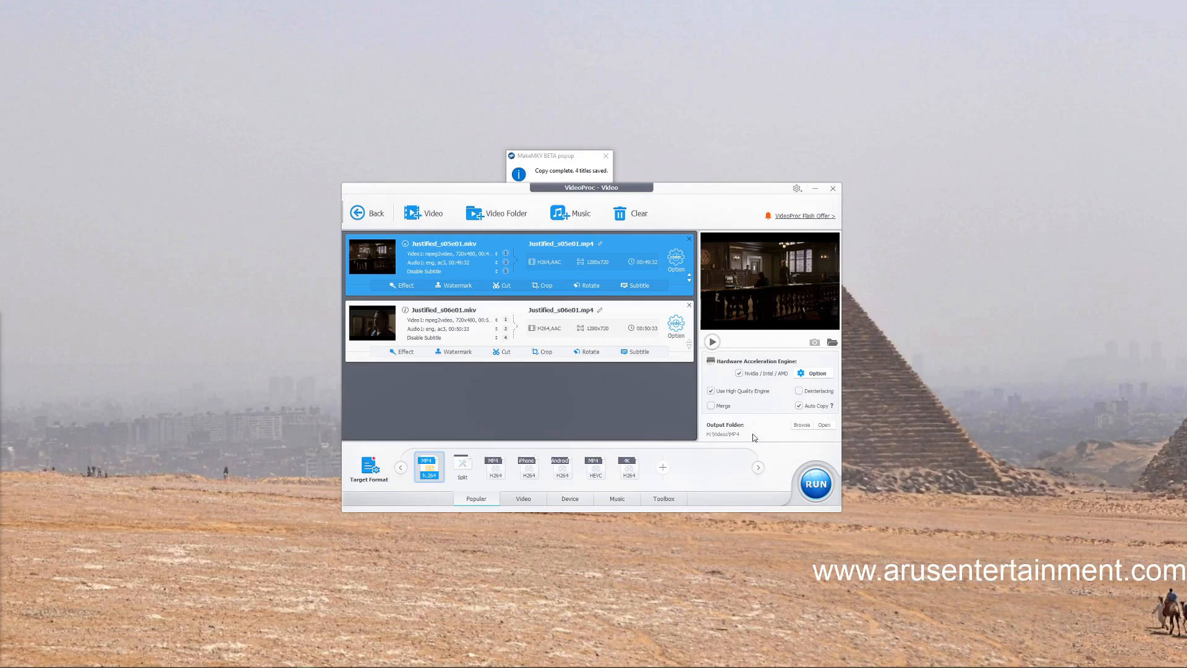
Review the detected hardware acceleration support and run the MP4 conversion of both queued Justified episodes, minimizing the progress window
{"action": "left_click", "coordinate": [814, 373]}
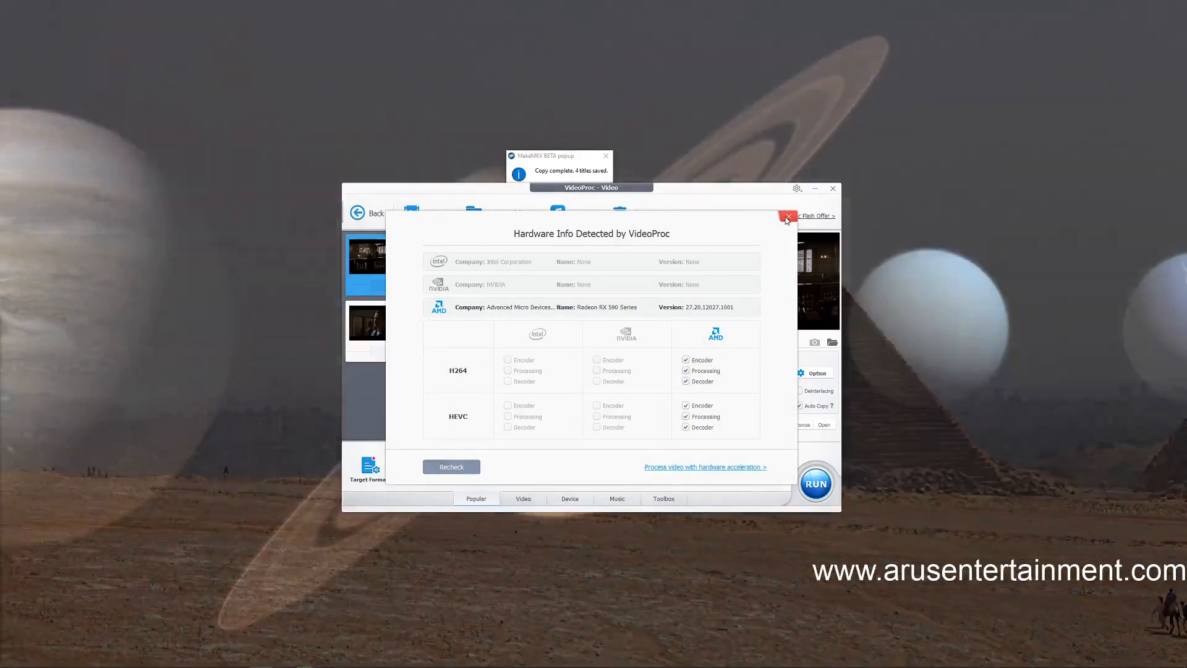
{"action": "left_click", "coordinate": [788, 217]}
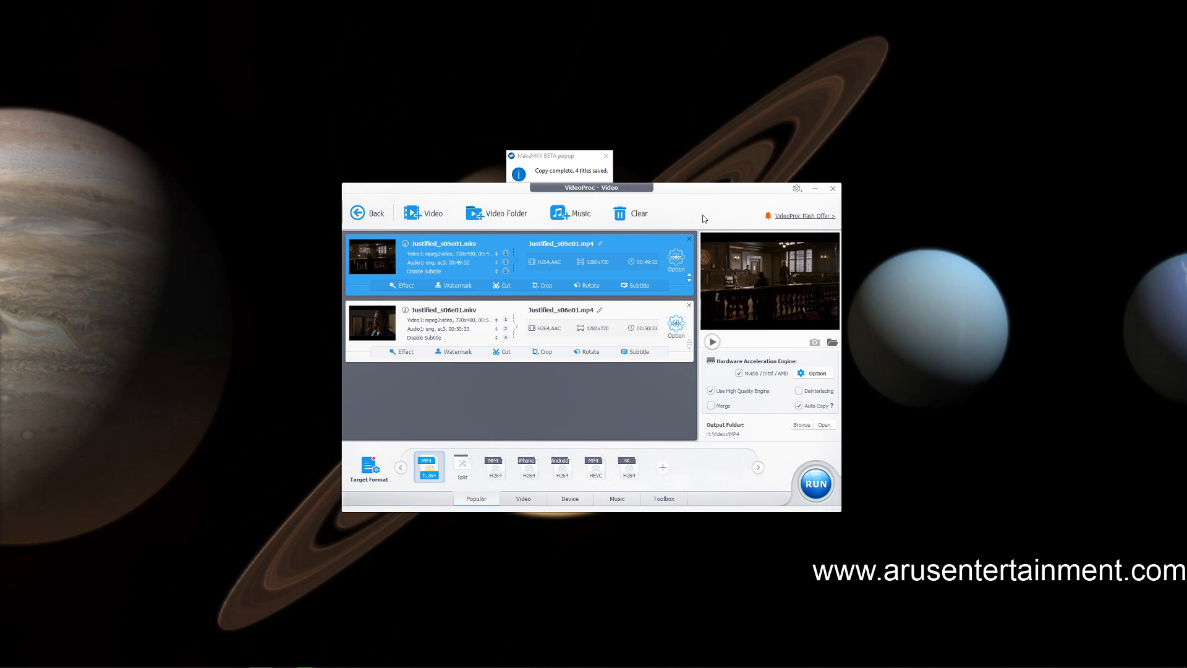
{"action": "left_click", "coordinate": [817, 486]}
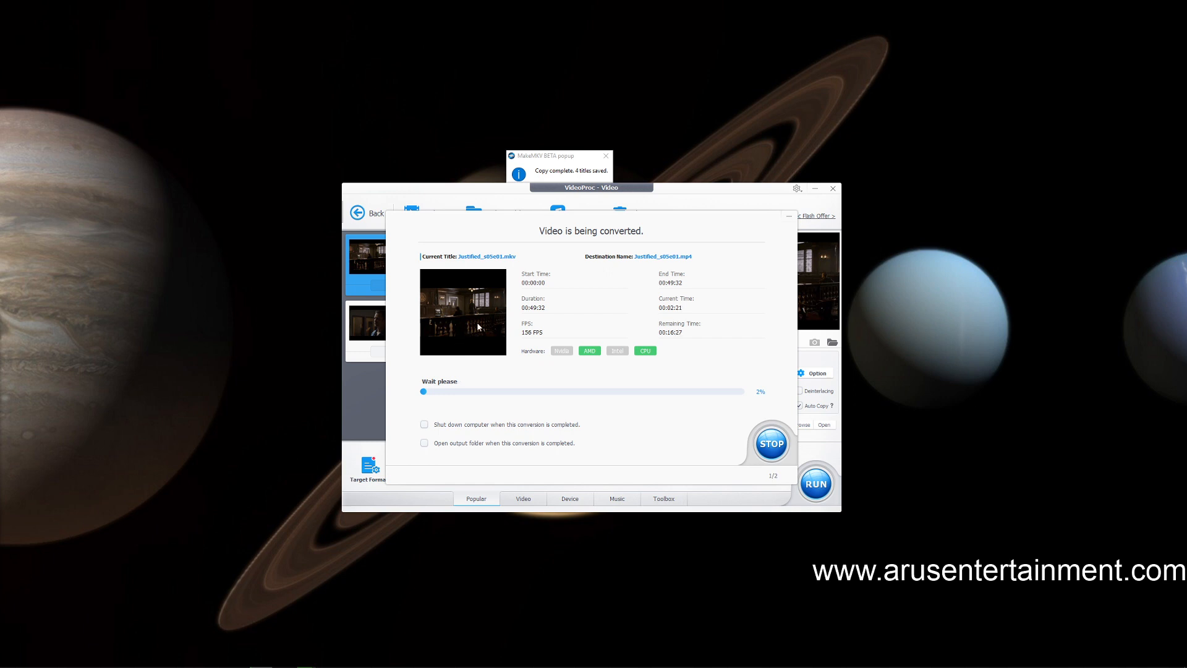
{"action": "left_click", "coordinate": [790, 219]}
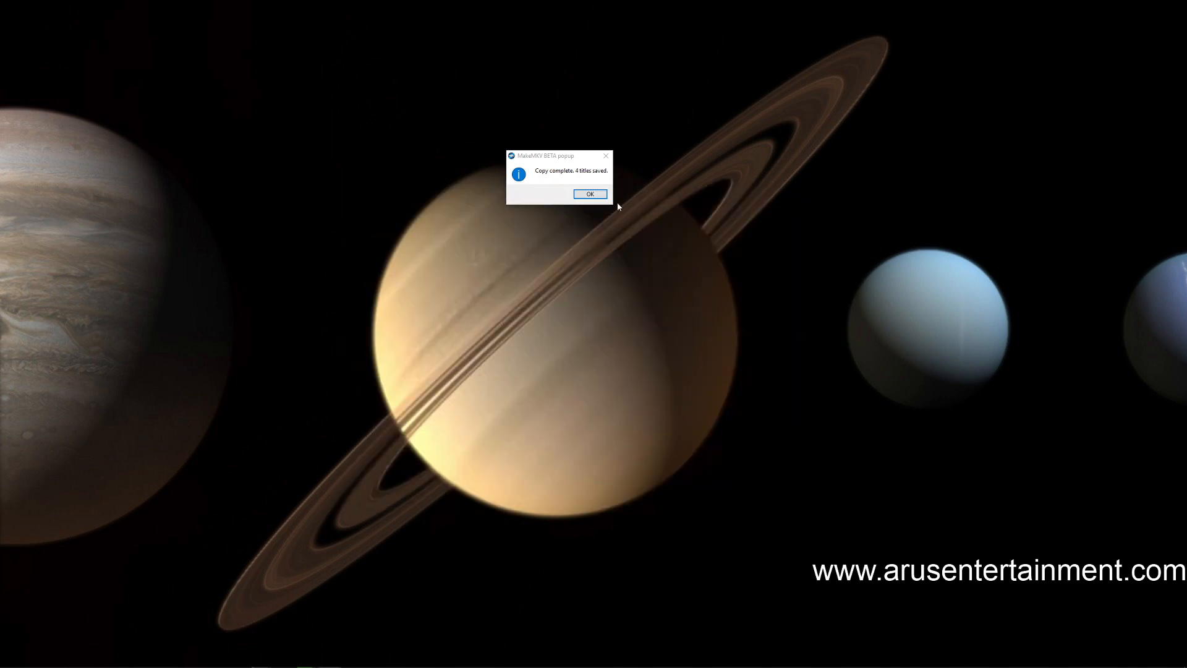
{"action": "mouse_move", "coordinate": [329, 667]}
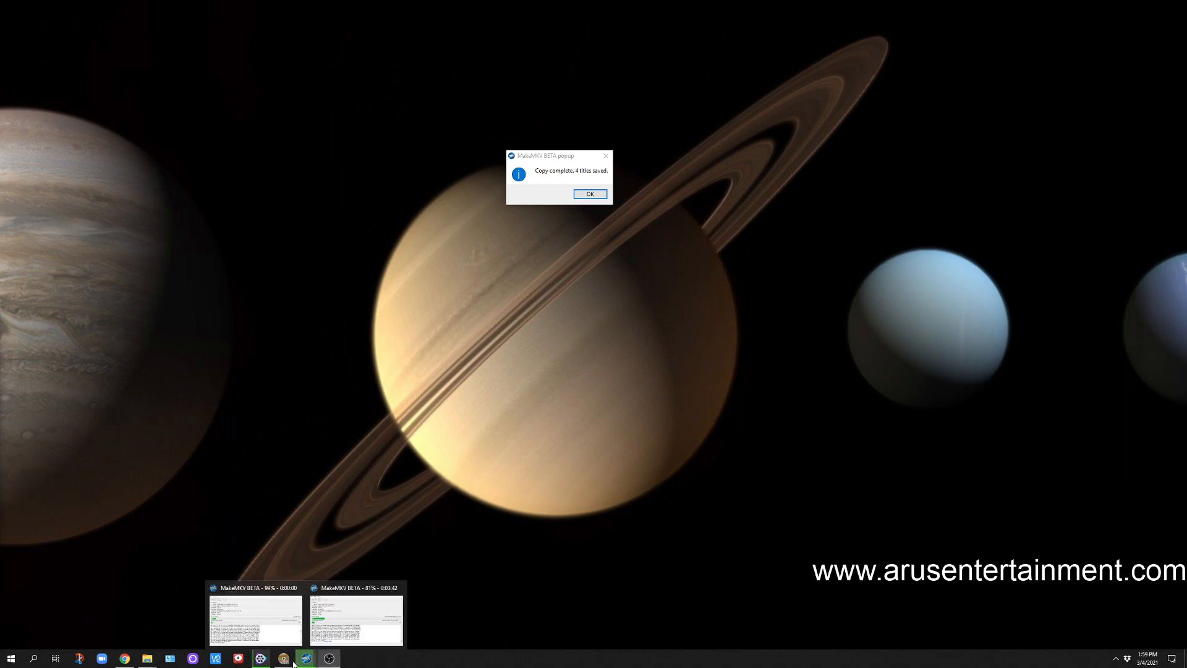
{"action": "mouse_move", "coordinate": [254, 665]}
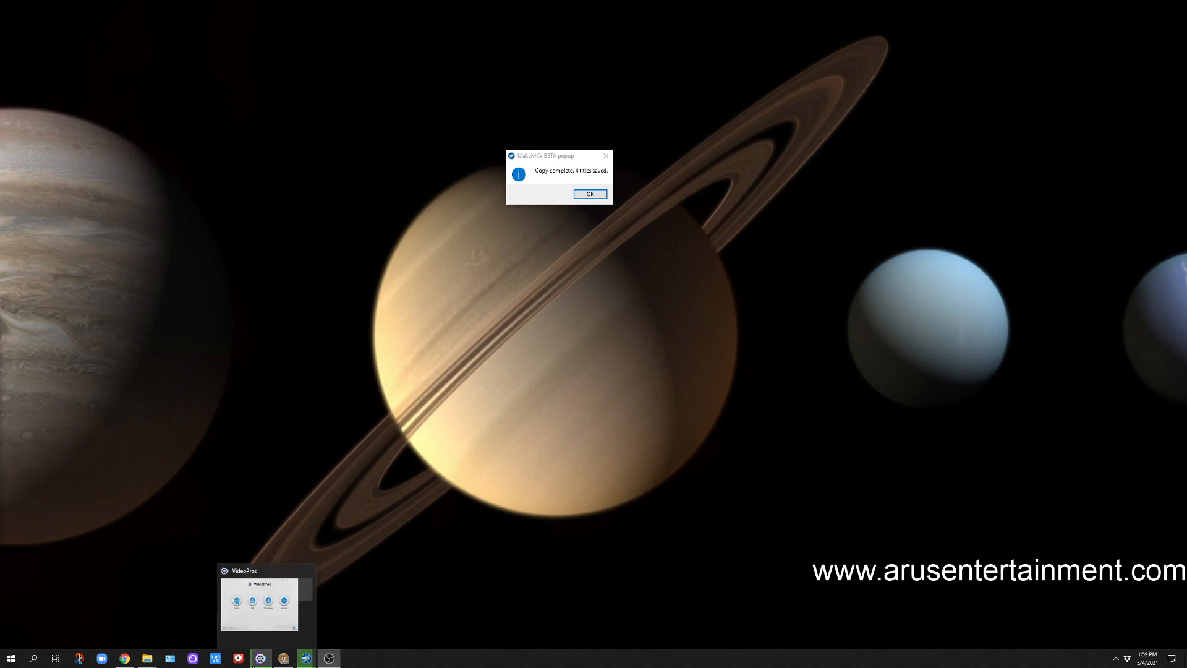
{"action": "left_click", "coordinate": [255, 665]}
{"action": "left_click", "coordinate": [788, 217]}
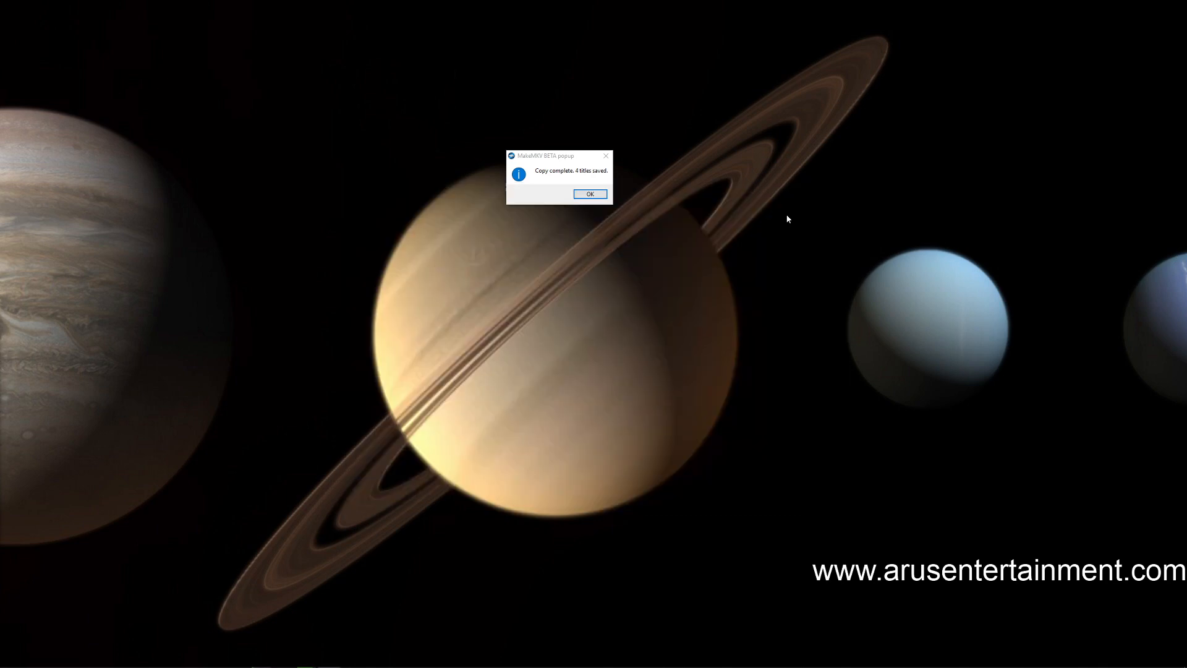
Dismiss the copy-complete message and bring up both MakeMKV windows
{"action": "left_click", "coordinate": [595, 193]}
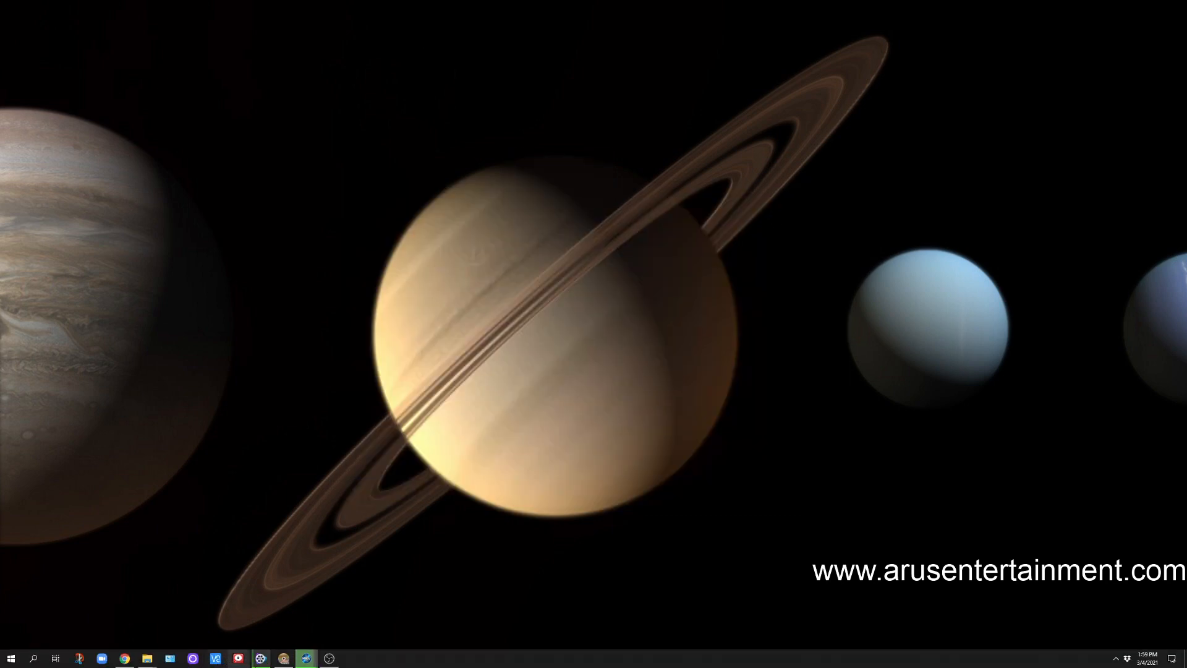
{"action": "mouse_move", "coordinate": [260, 665]}
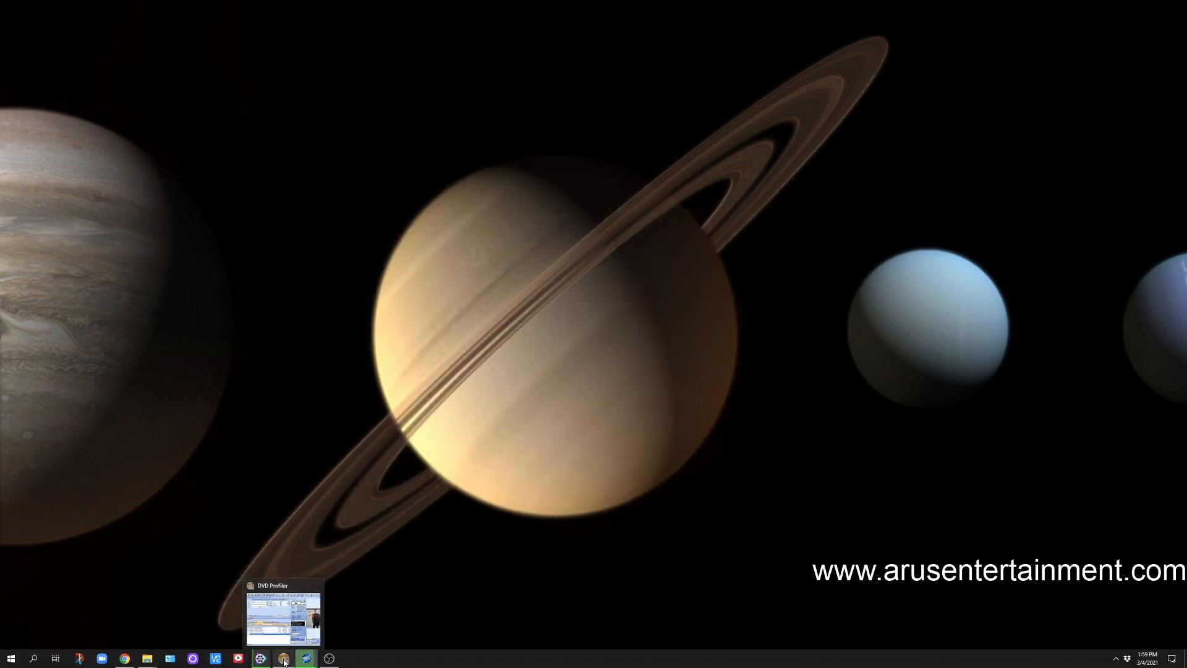
{"action": "mouse_move", "coordinate": [312, 665]}
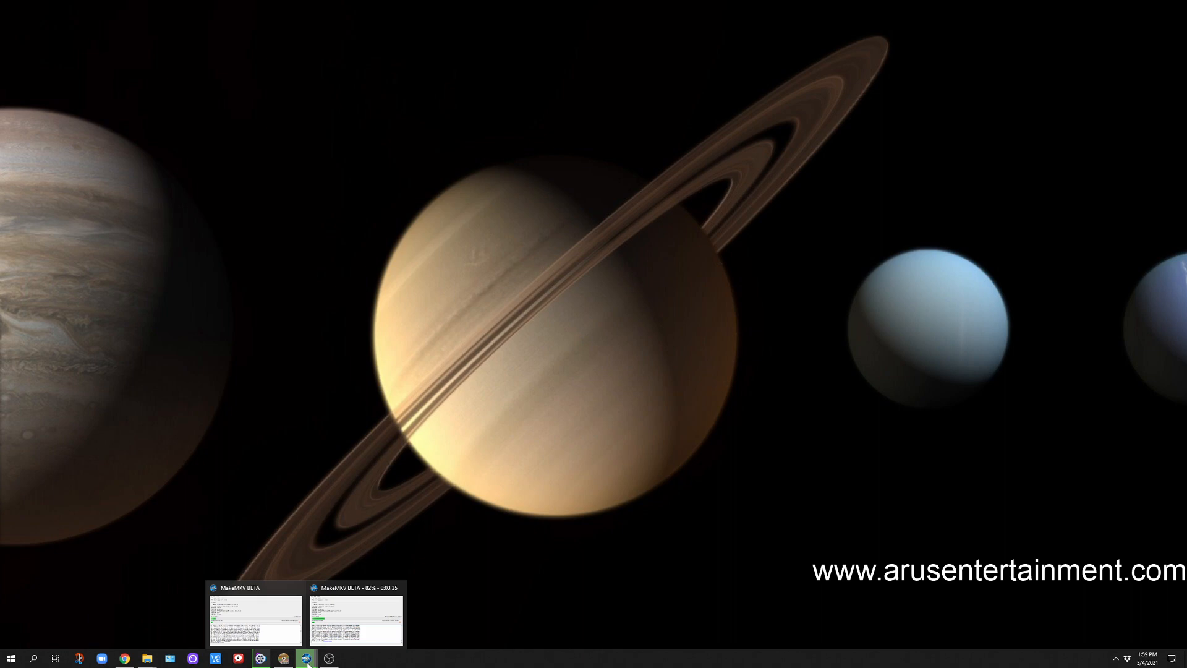
{"action": "left_click", "coordinate": [283, 614]}
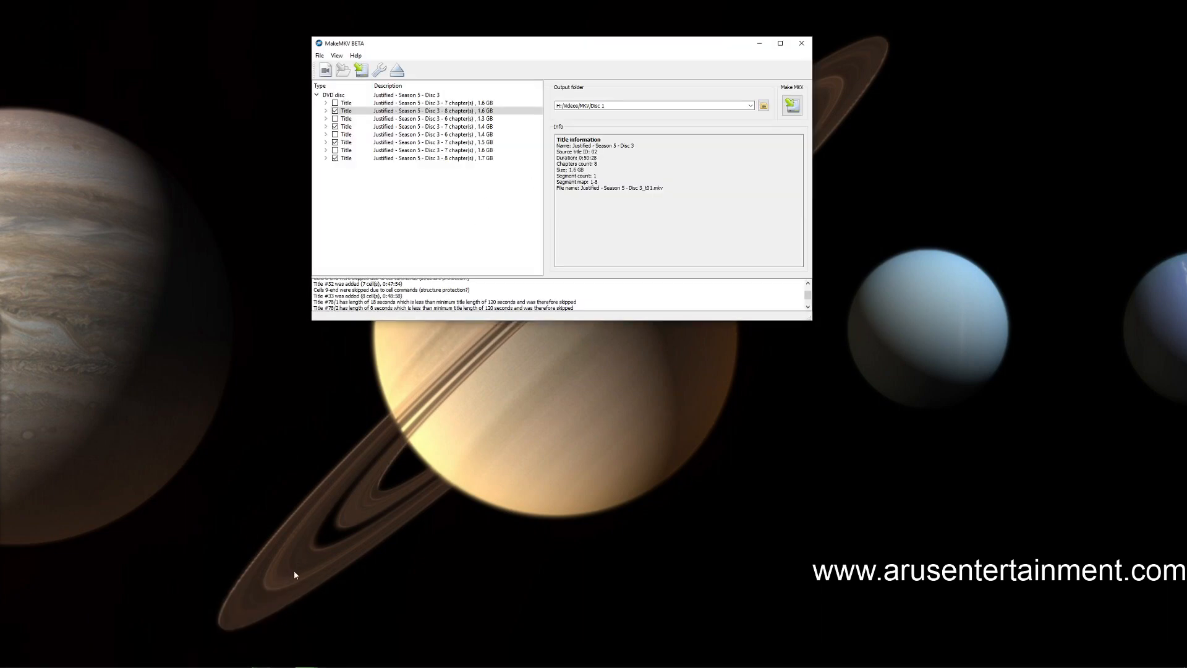
{"action": "mouse_move", "coordinate": [312, 663]}
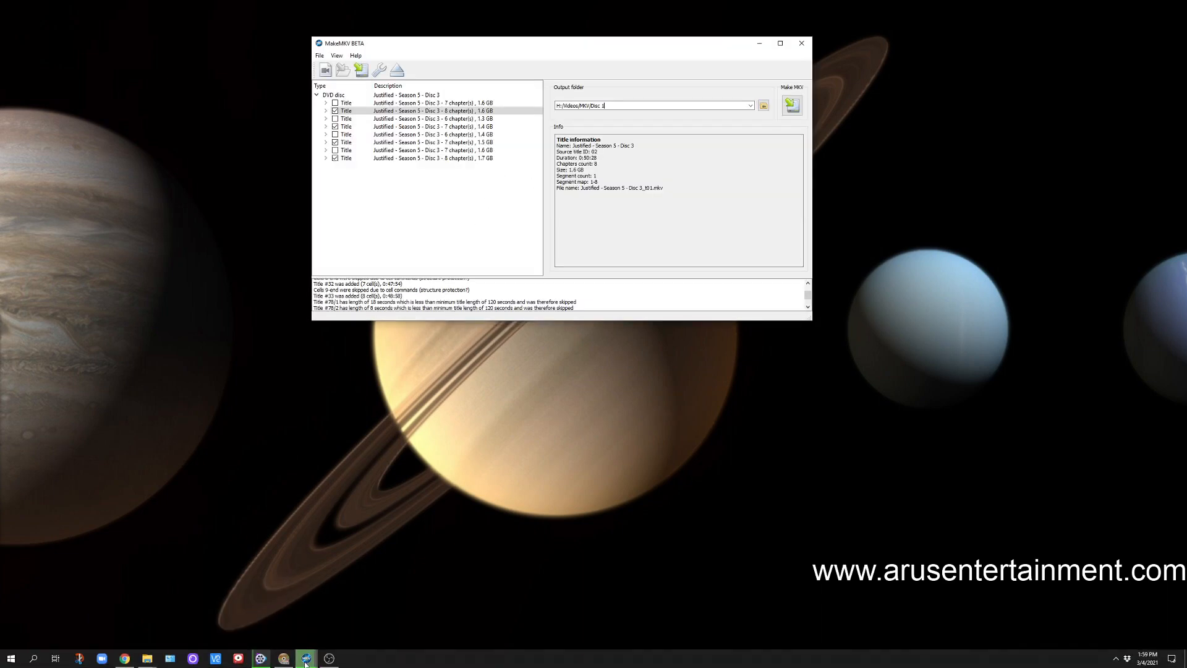
{"action": "left_click", "coordinate": [340, 619]}
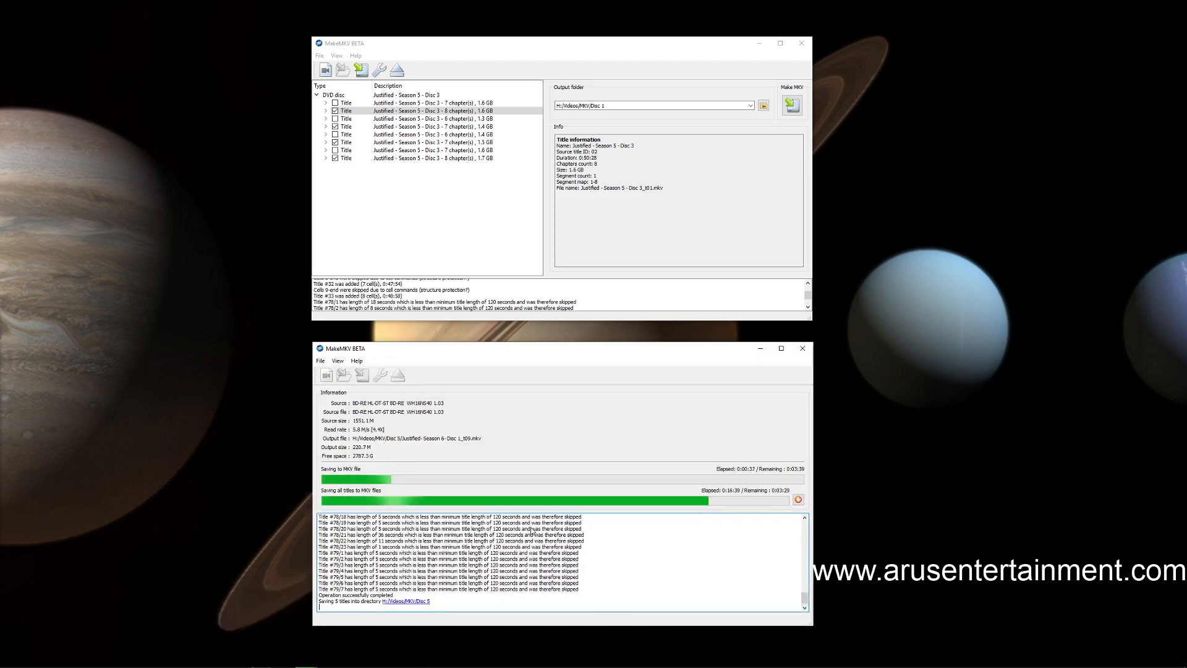
Eject the finished Season 5 Disc 3, then load Justified Season 6 Disc 2 from the HD-DVD-ROM drive
{"action": "left_click", "coordinate": [396, 77]}
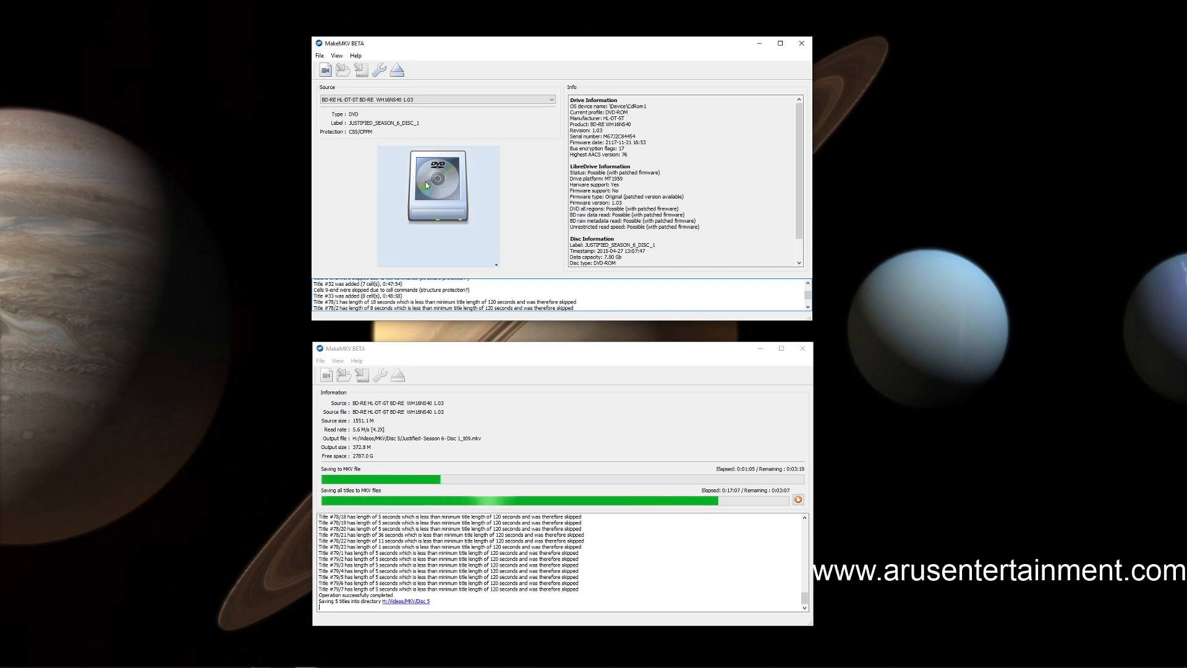
{"action": "left_click", "coordinate": [513, 100]}
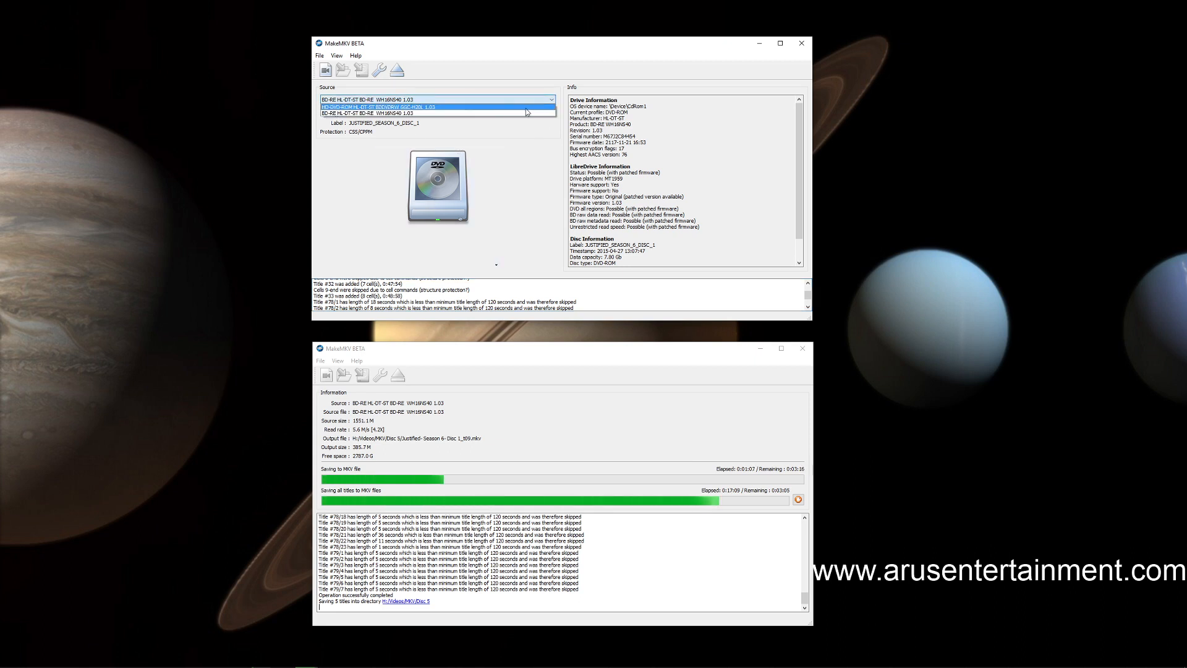
{"action": "left_click", "coordinate": [511, 116]}
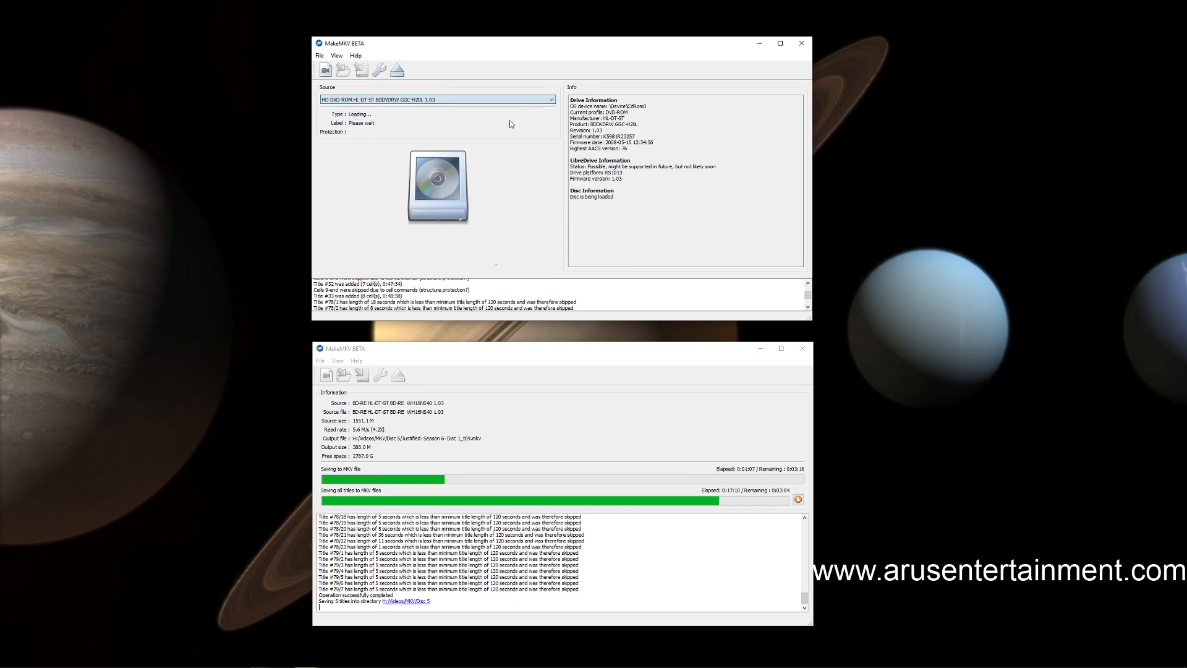
{"action": "left_click", "coordinate": [453, 185]}
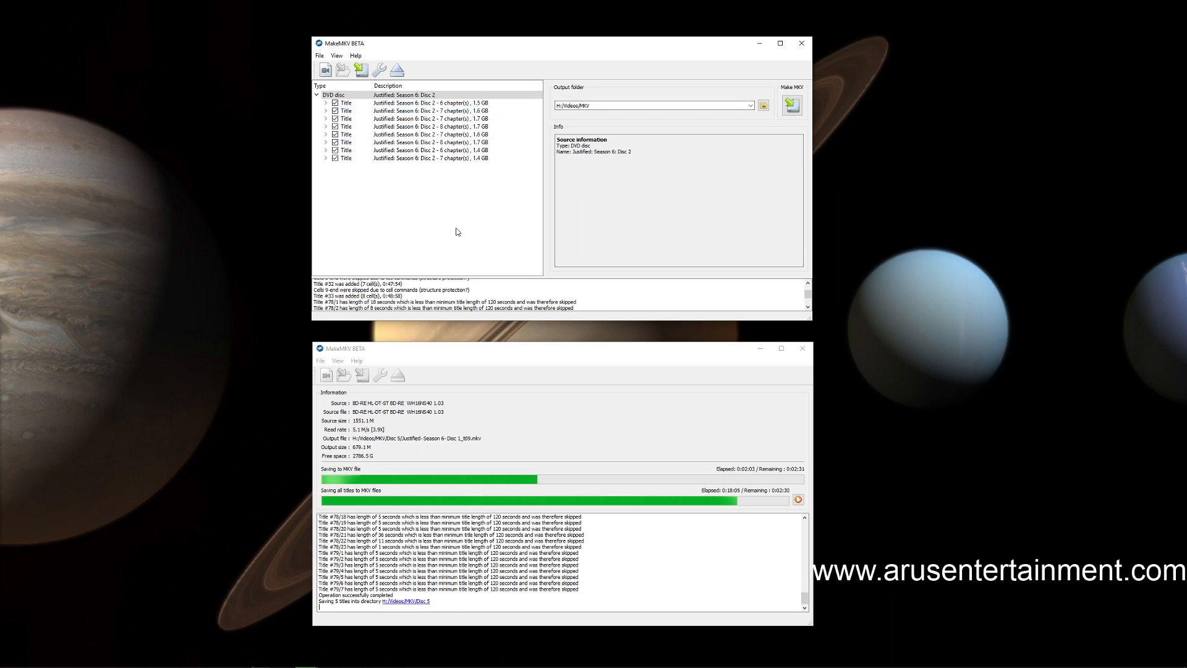
Unselect all titles on Justified Season 6 Disc 2 and select only the second, fourth, sixth and eighth titles
{"action": "right_click", "coordinate": [381, 198]}
{"action": "left_click", "coordinate": [427, 226]}
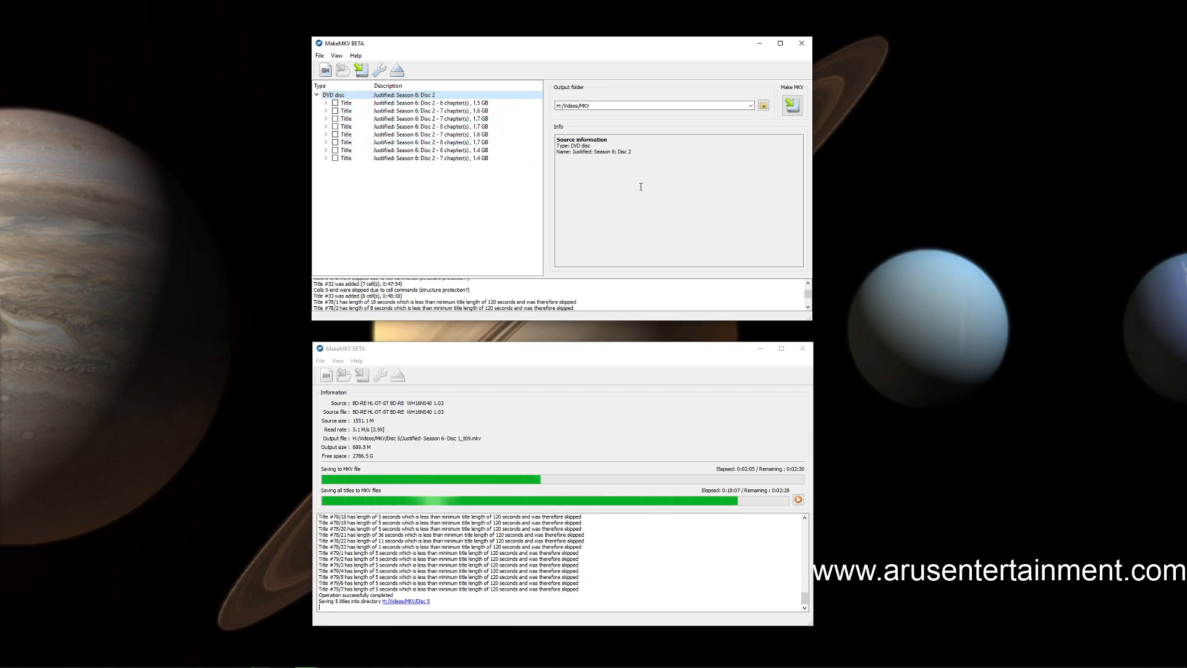
{"action": "left_click", "coordinate": [335, 112]}
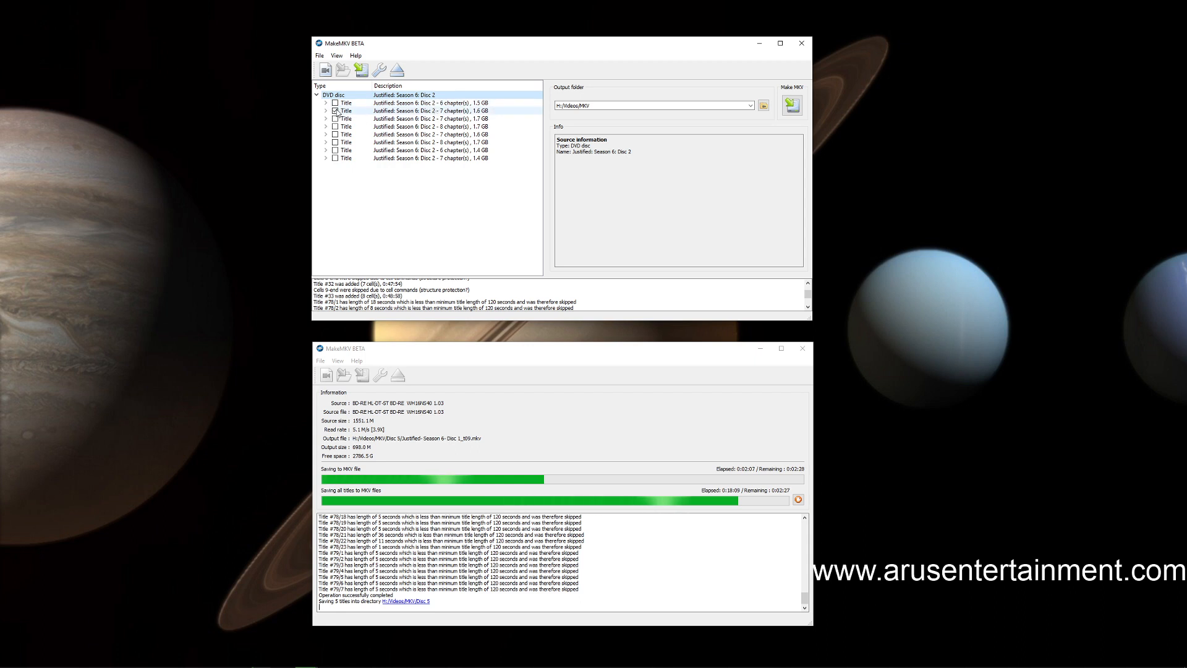
{"action": "left_click", "coordinate": [335, 127]}
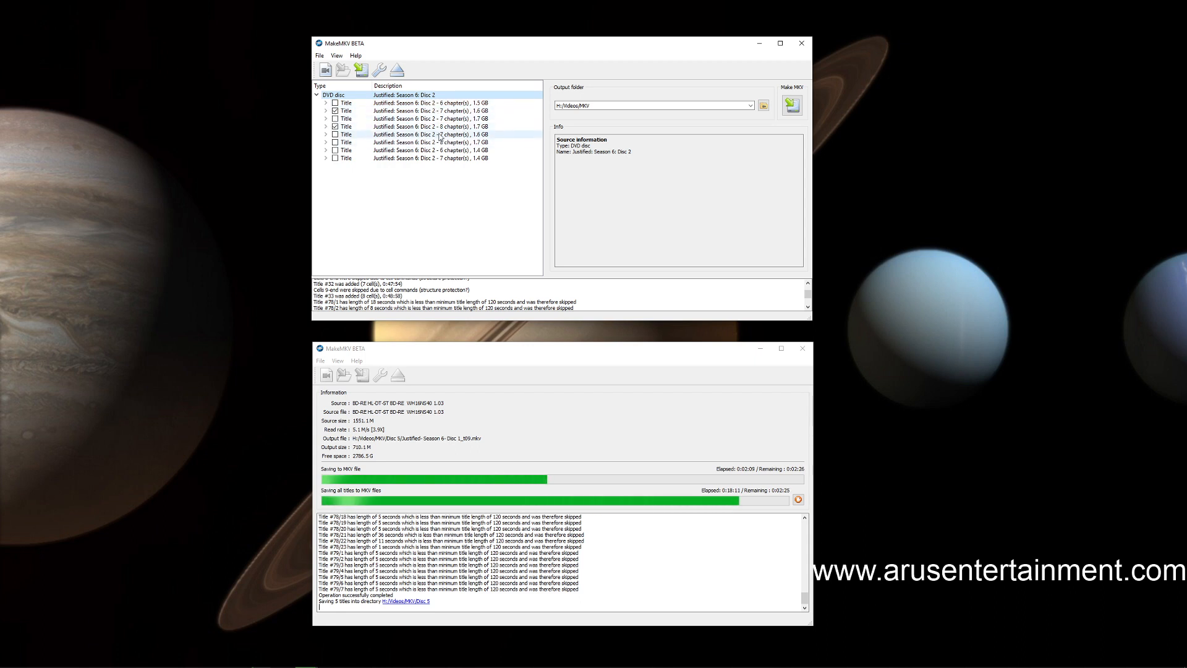
{"action": "left_click", "coordinate": [335, 142]}
{"action": "left_click", "coordinate": [335, 159]}
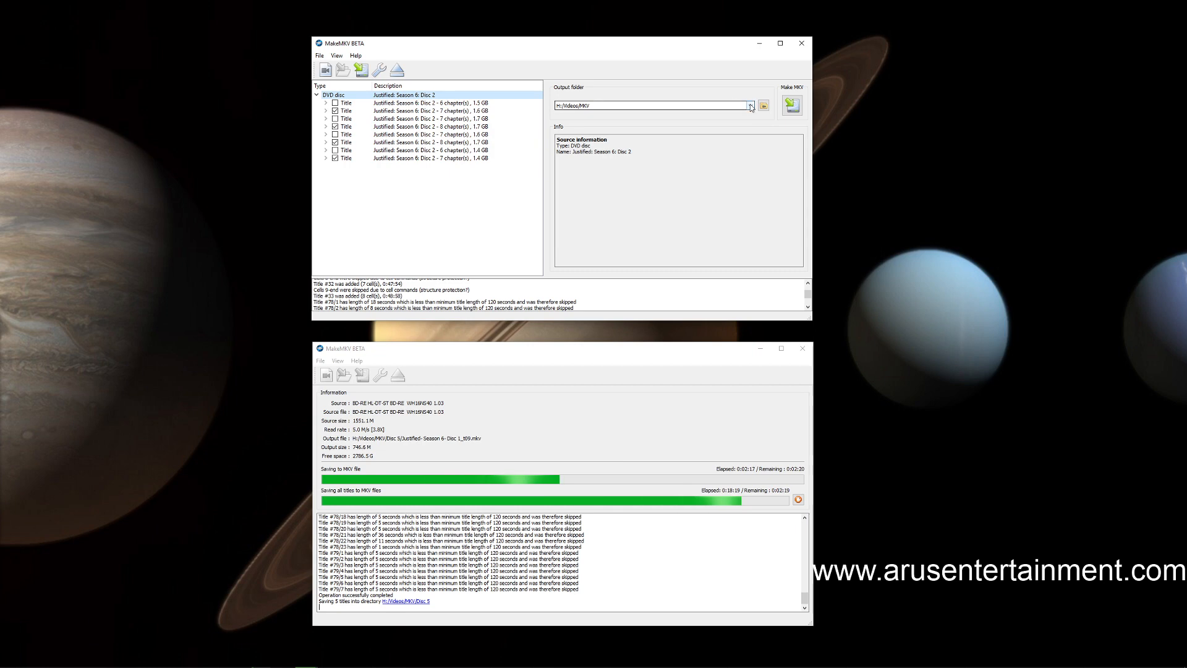
Set the output folder to H:/Videos/MKV/Disc 5 and start saving the selected titles as MKV files
{"action": "left_click", "coordinate": [721, 106]}
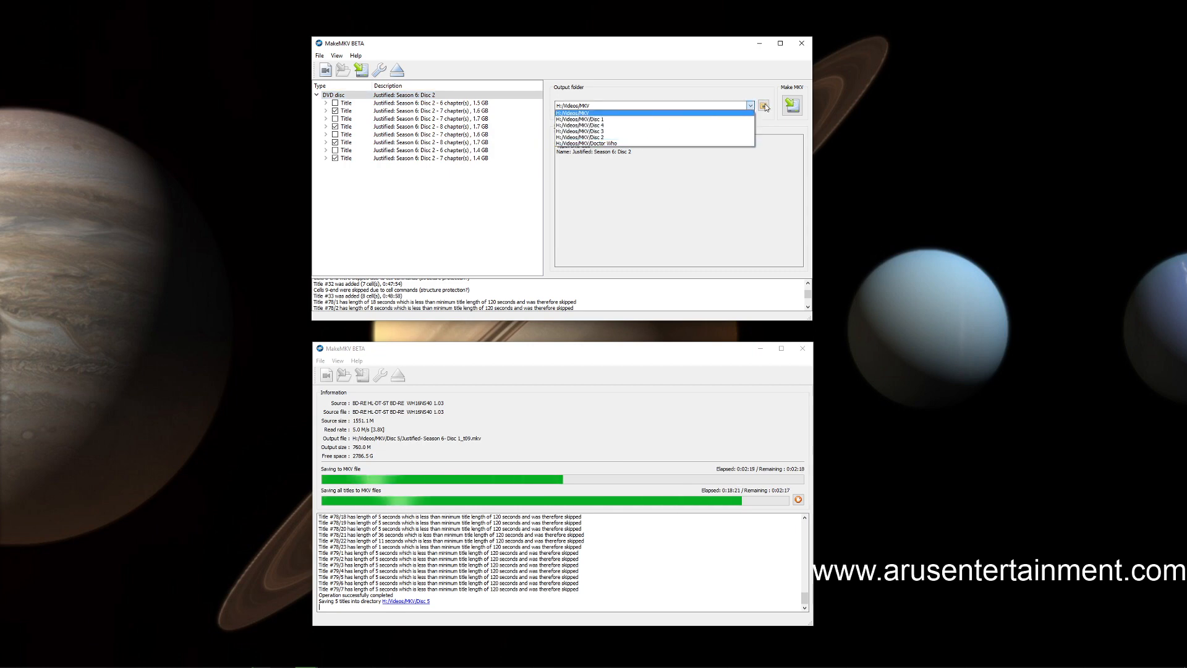
{"action": "left_click", "coordinate": [764, 107]}
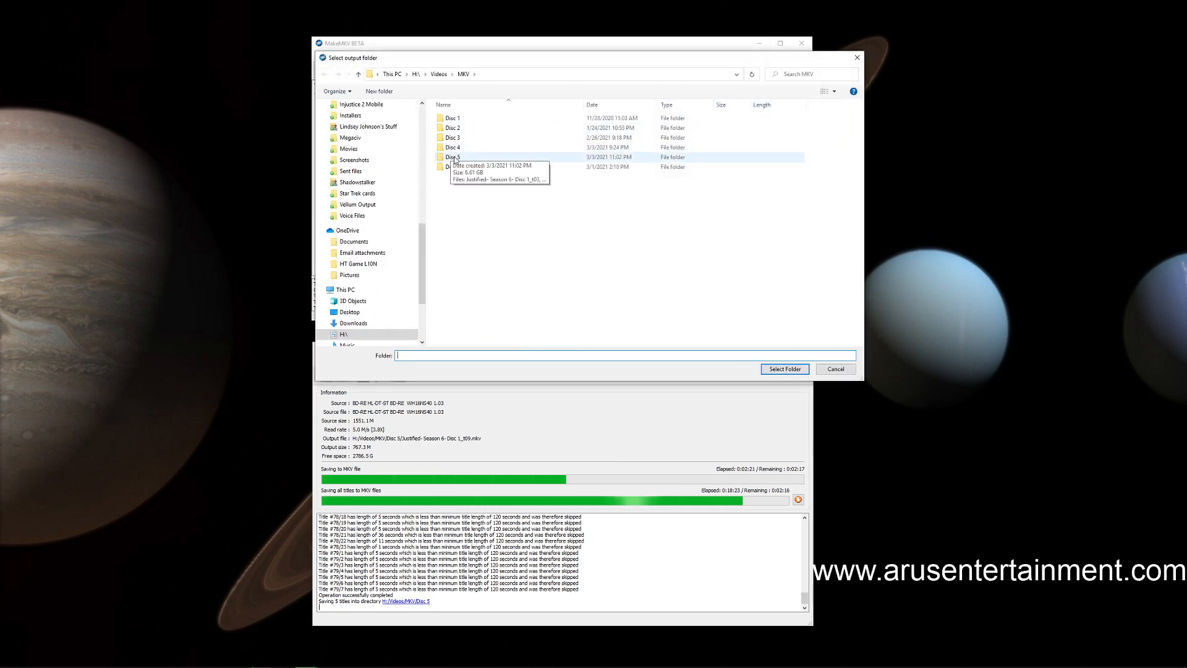
{"action": "left_click", "coordinate": [456, 158]}
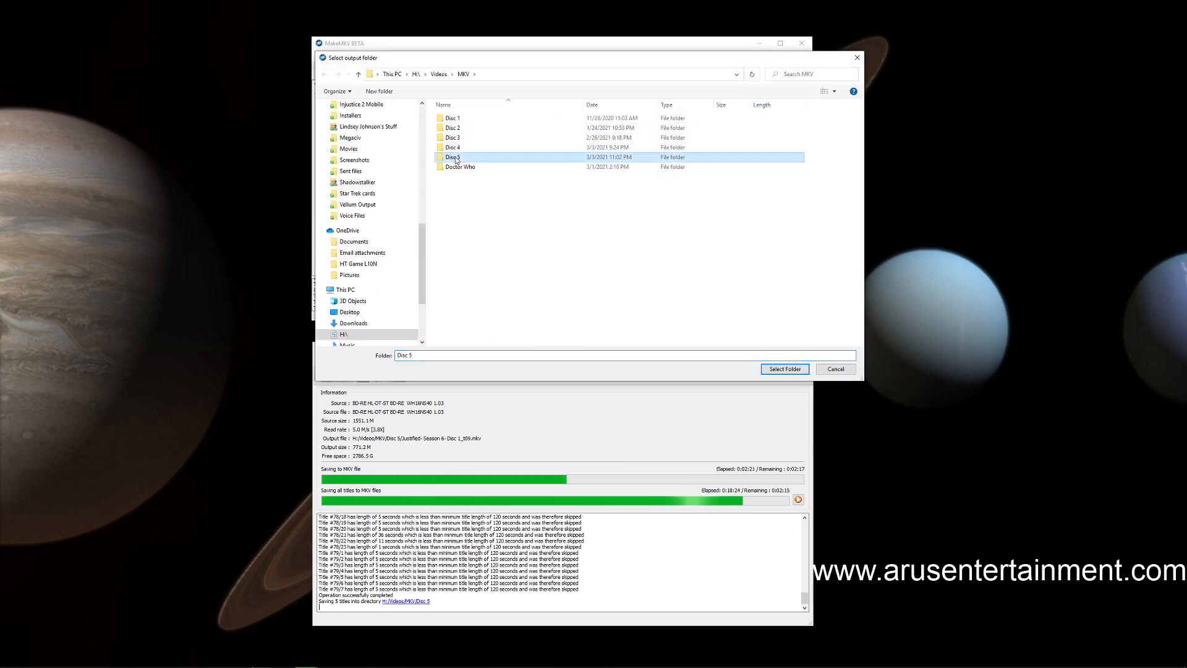
{"action": "left_click", "coordinate": [784, 369]}
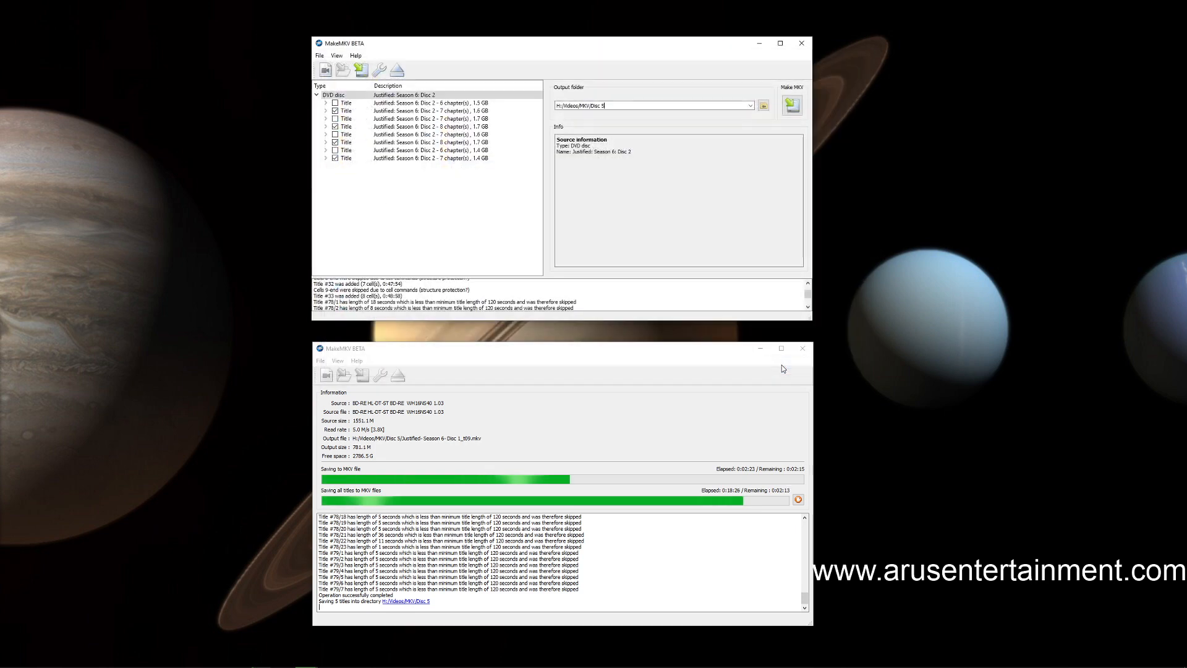
{"action": "left_click", "coordinate": [794, 108]}
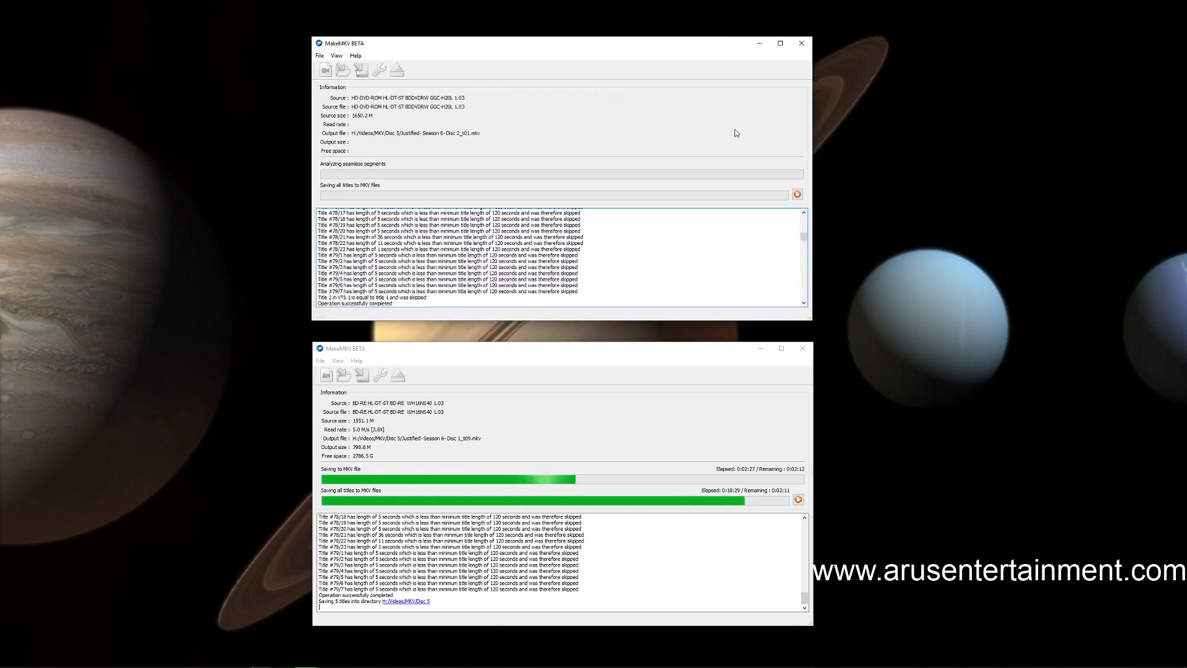
Switch to Plex in Chrome and open Season 4 of Justified from the show's page
{"action": "mouse_move", "coordinate": [42, 664]}
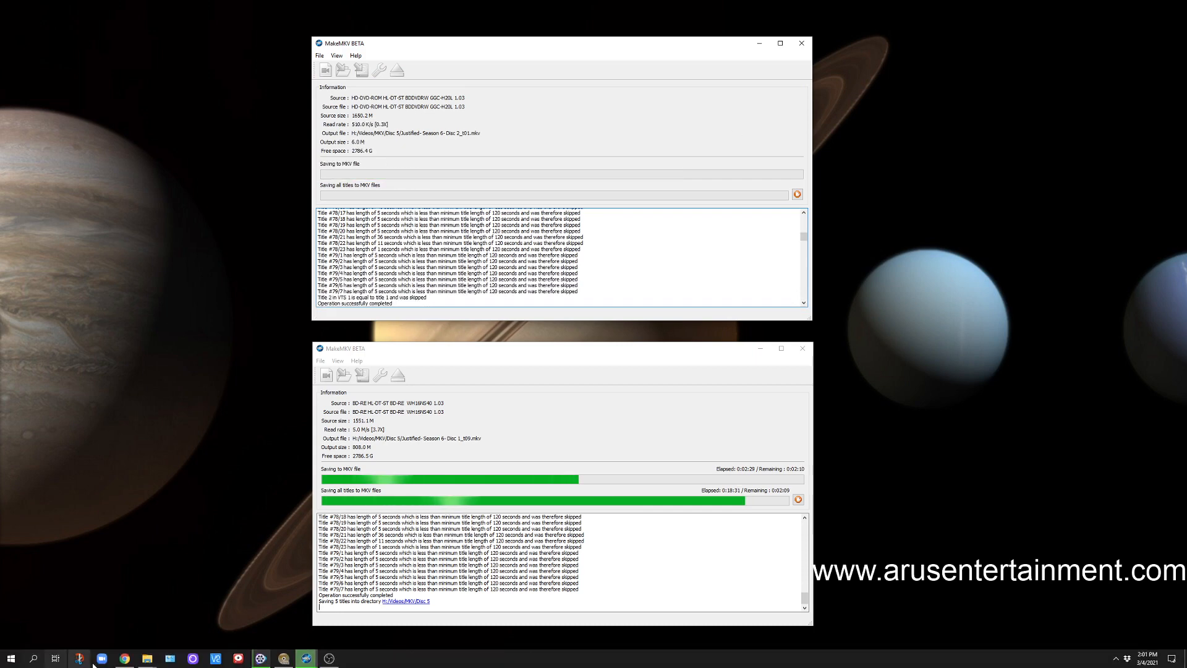
{"action": "mouse_move", "coordinate": [273, 663]}
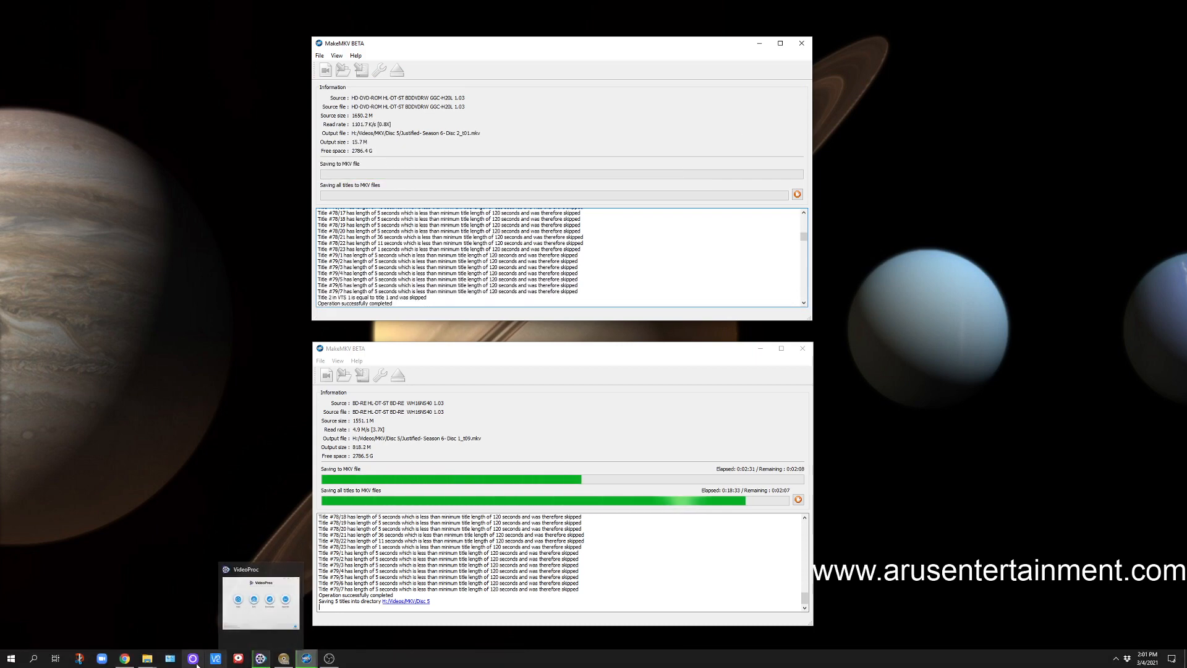
{"action": "left_click", "coordinate": [127, 658]}
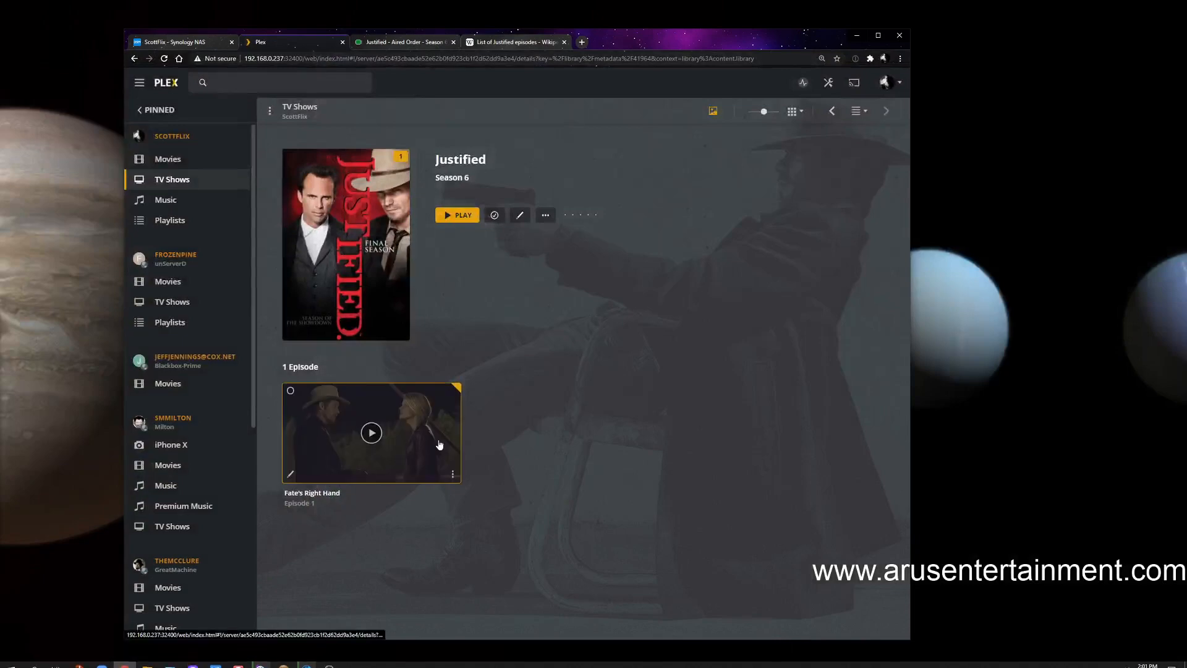
{"action": "left_click", "coordinate": [460, 160]}
{"action": "scroll", "coordinate": [553, 344], "scroll_direction": "down", "scroll_amount": 3}
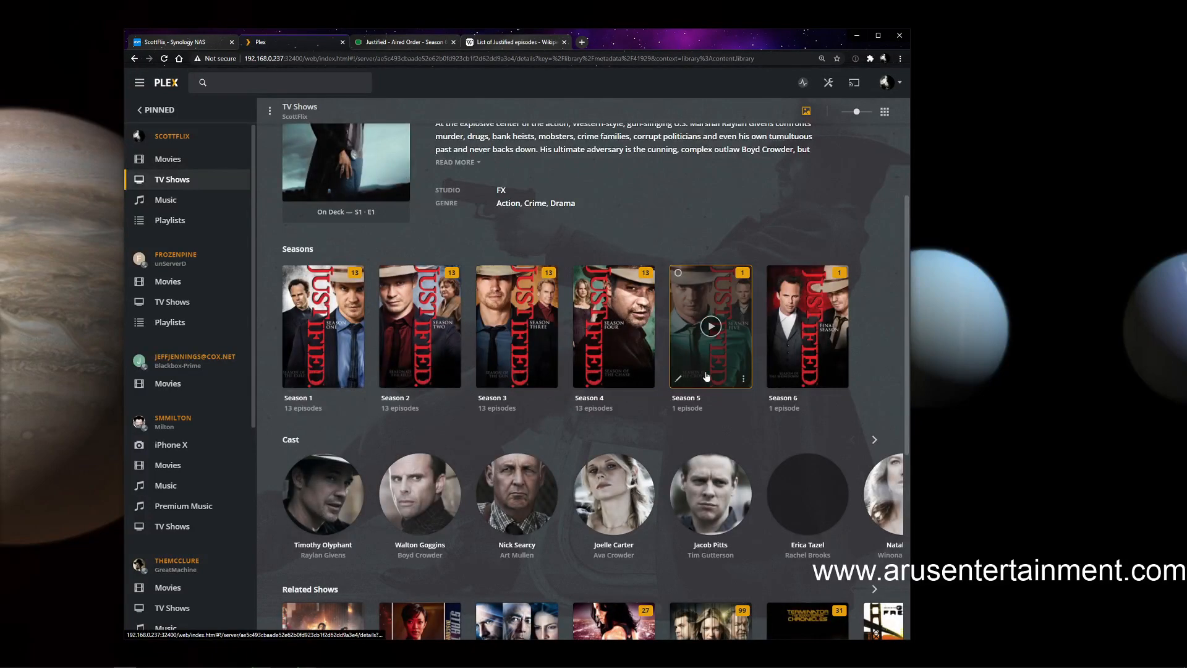
{"action": "left_click", "coordinate": [612, 386]}
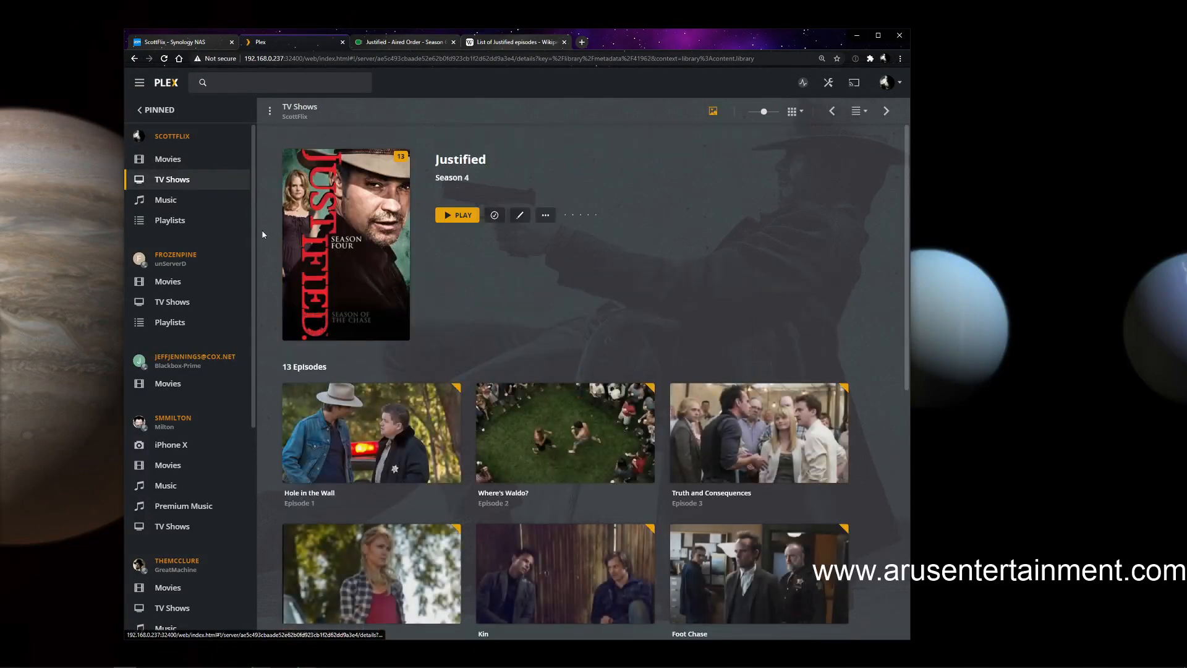
Open the media info of episode 13, Ghosts, and examine its file size, container, bitrate and video resolution
{"action": "scroll", "coordinate": [527, 282], "scroll_direction": "down", "scroll_amount": 3}
{"action": "scroll", "coordinate": [521, 325], "scroll_direction": "down", "scroll_amount": 5}
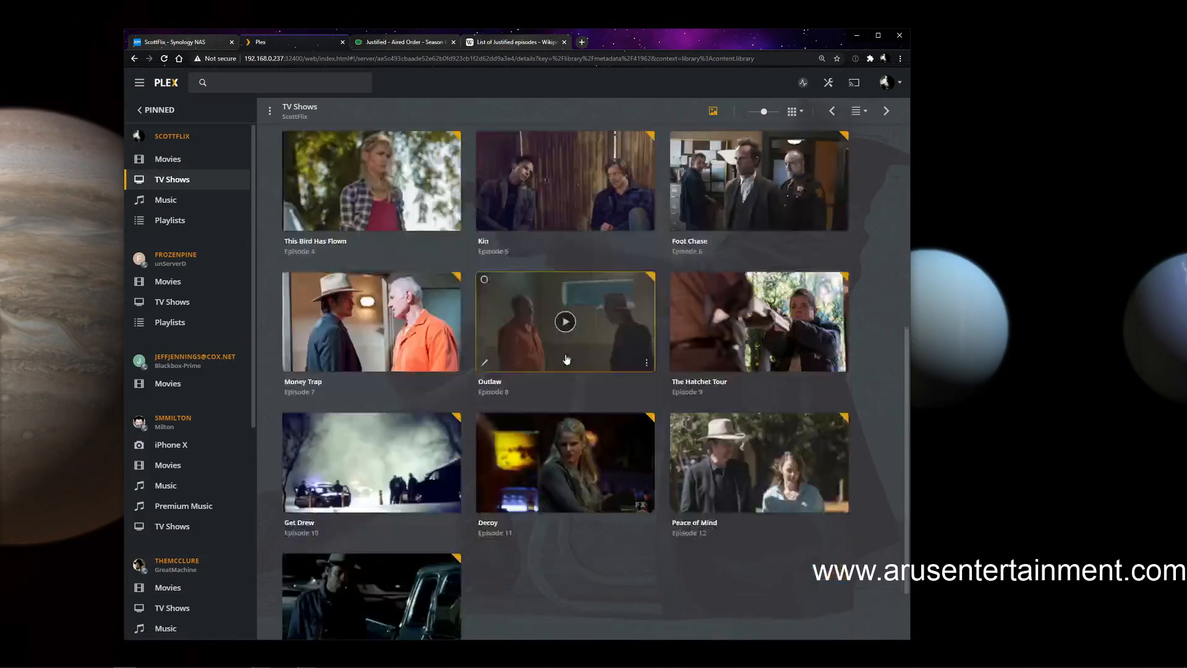
{"action": "left_click", "coordinate": [454, 566]}
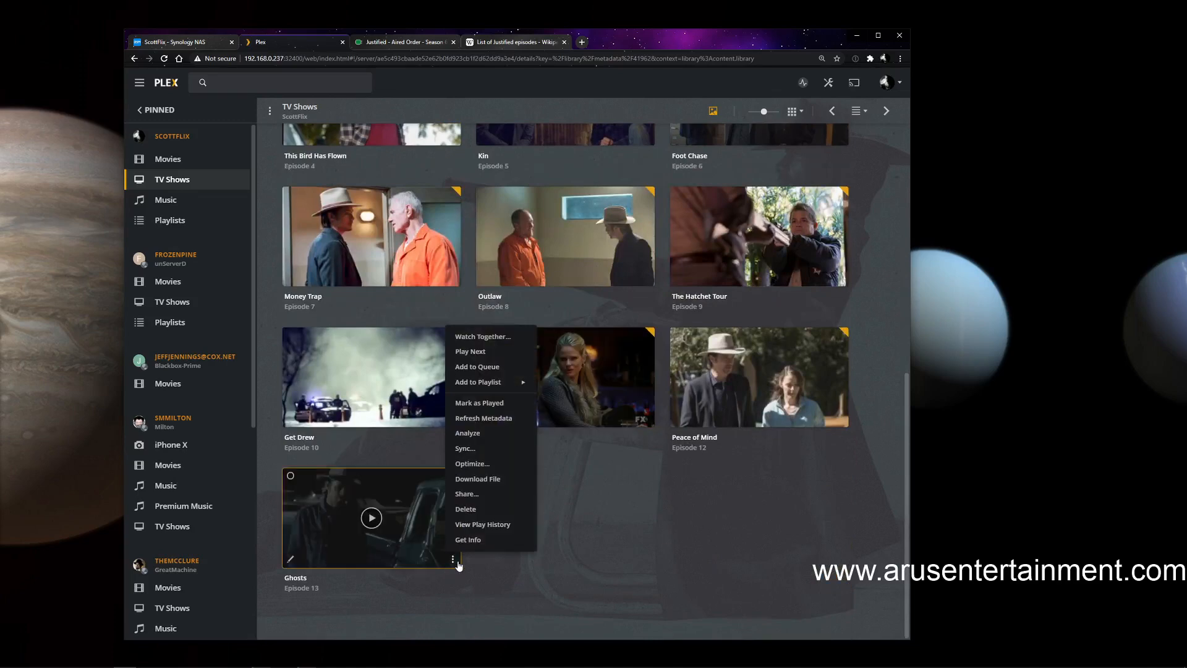
{"action": "left_click", "coordinate": [475, 543]}
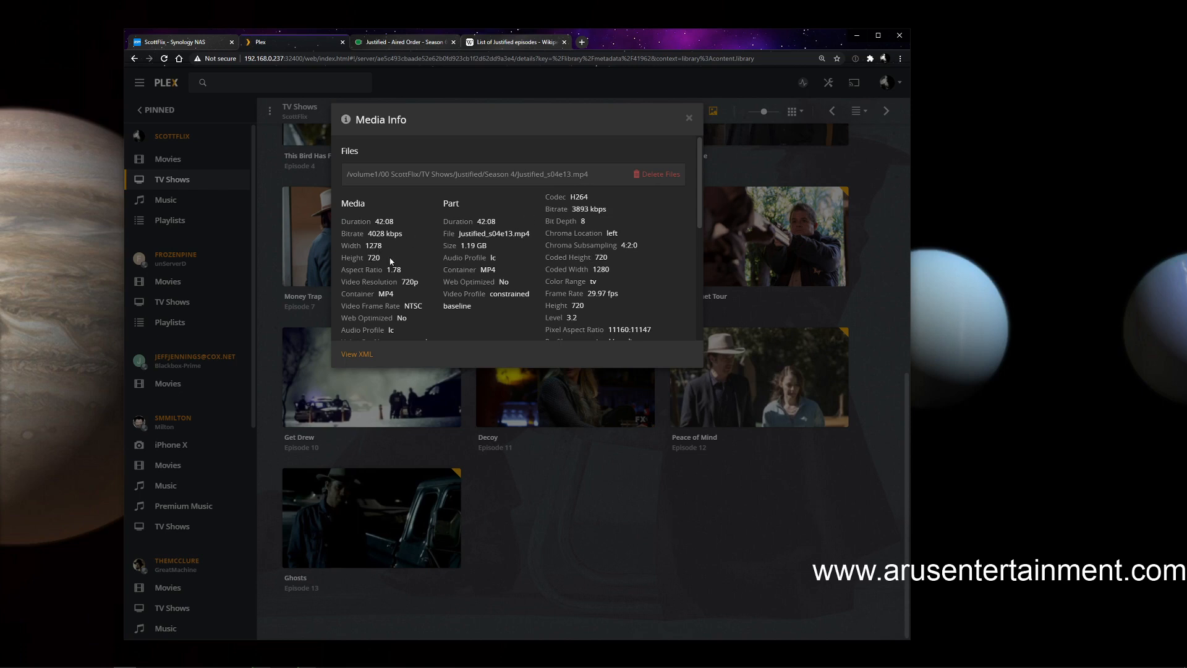
{"action": "scroll", "coordinate": [399, 305], "scroll_direction": "down", "scroll_amount": 1}
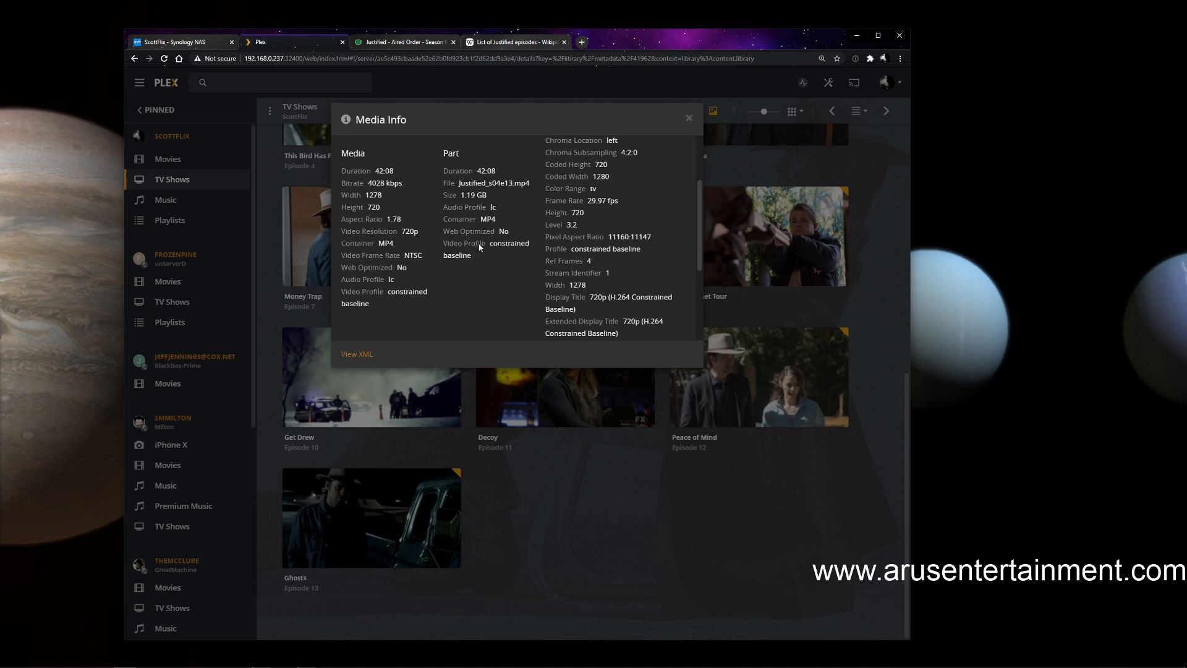
Examine the video and audio stream details, including codecs, bitrates and frame rate, in the Ghosts episode's media info and close it
{"action": "scroll", "coordinate": [479, 247], "scroll_direction": "up", "scroll_amount": 2}
{"action": "scroll", "coordinate": [487, 268], "scroll_direction": "down", "scroll_amount": 1}
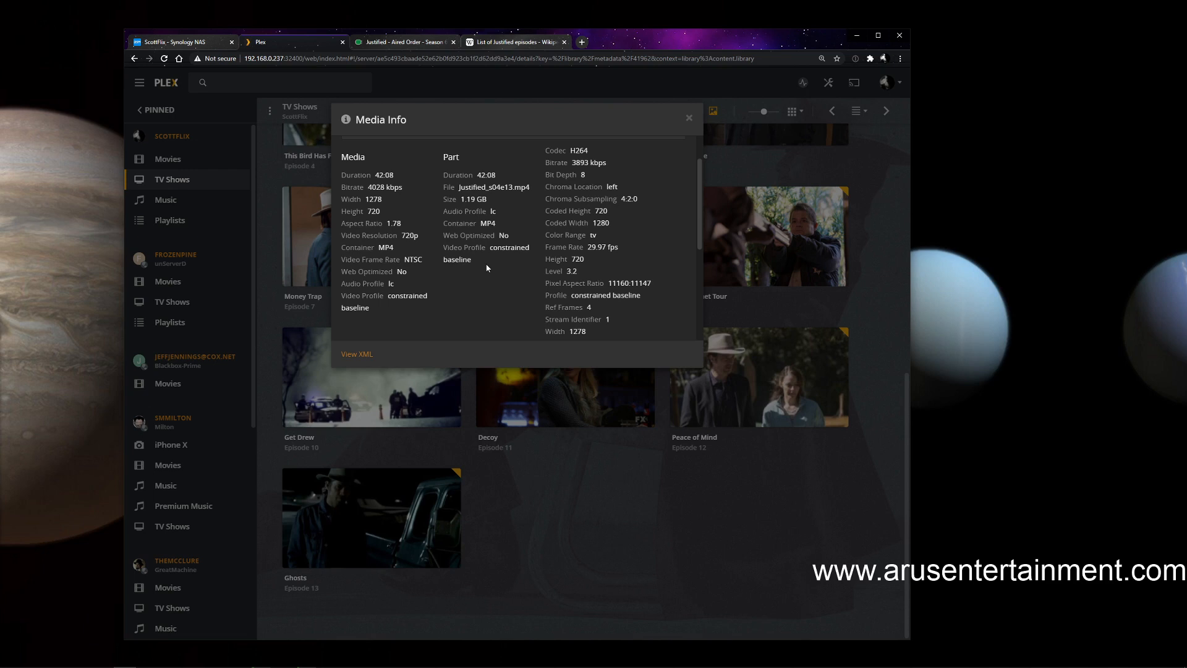
{"action": "scroll", "coordinate": [616, 272], "scroll_direction": "down", "scroll_amount": 3}
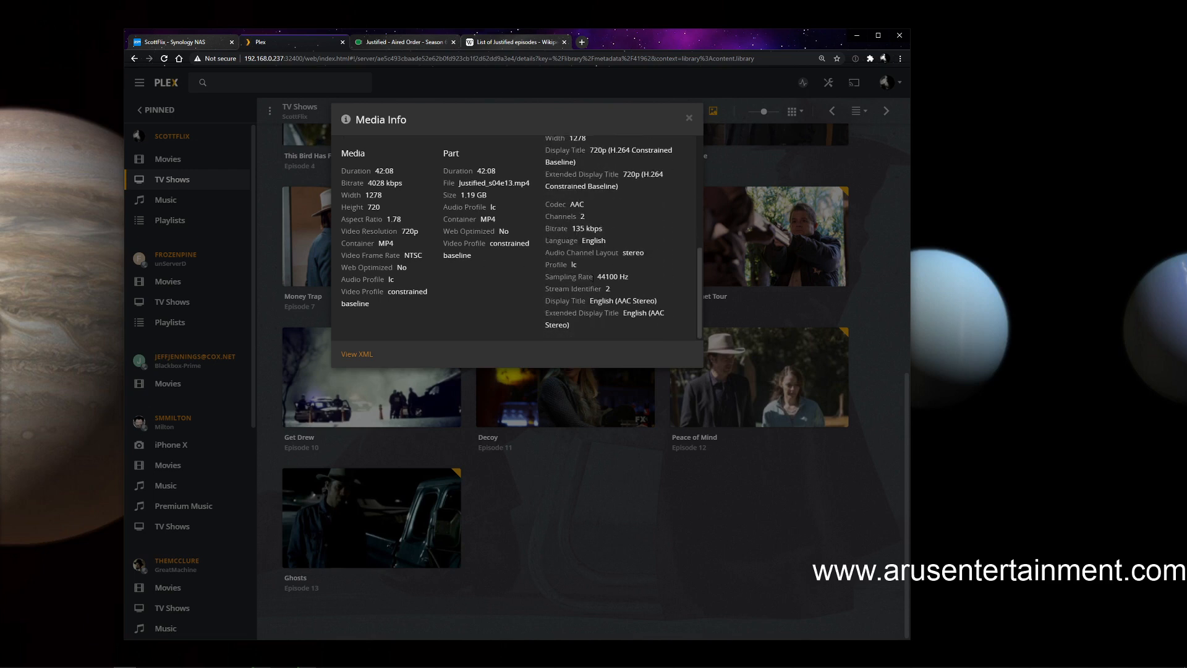
{"action": "scroll", "coordinate": [594, 278], "scroll_direction": "up", "scroll_amount": 5}
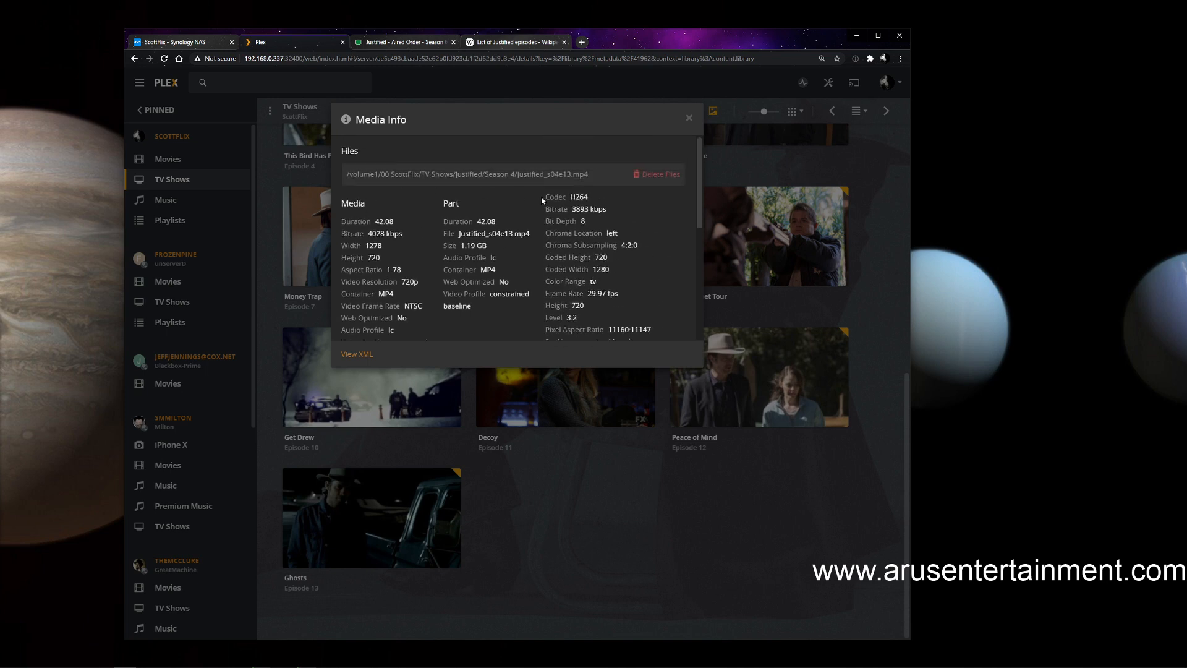
{"action": "scroll", "coordinate": [465, 203], "scroll_direction": "down", "scroll_amount": 1}
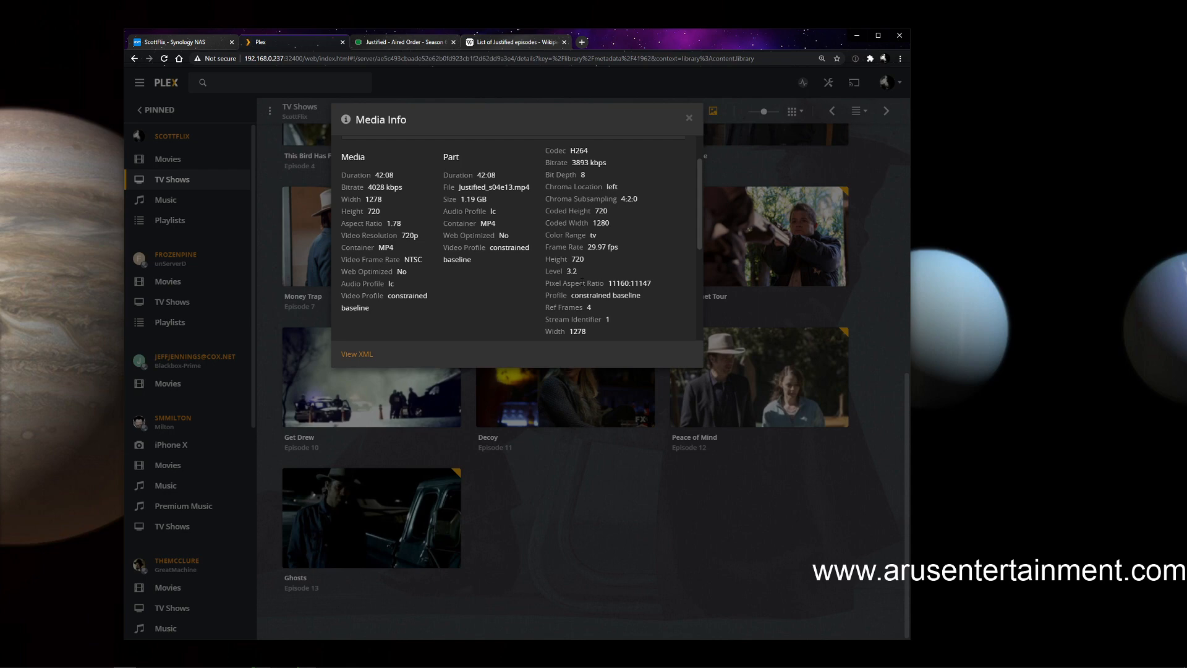
{"action": "left_click", "coordinate": [430, 427]}
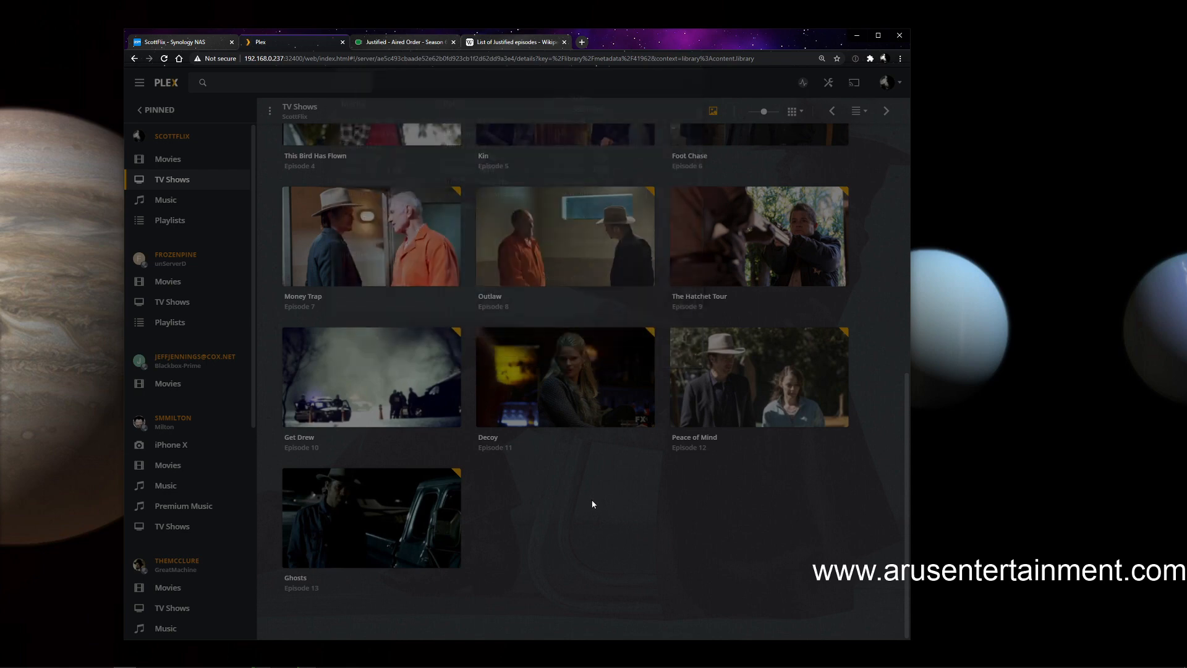
Return Plex to the TV Shows library, and minimize Chrome with the Synology NAS page in front to get back to the MakeMKV windows
{"action": "left_click", "coordinate": [173, 180]}
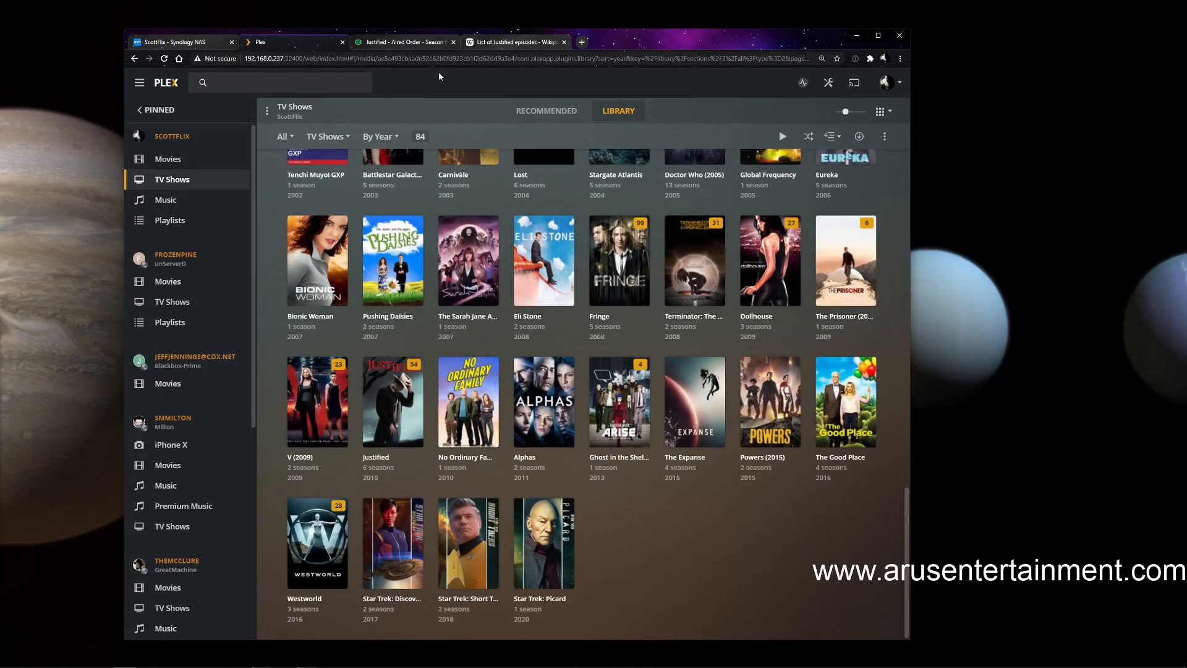
{"action": "left_click", "coordinate": [180, 42]}
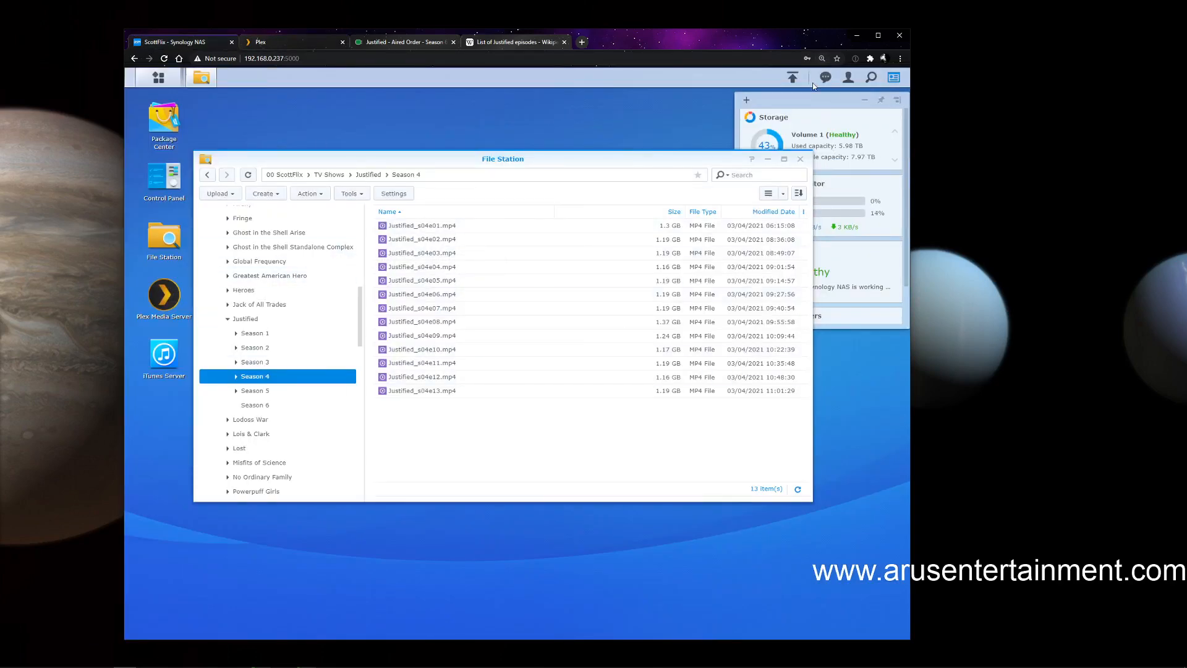
{"action": "left_click", "coordinate": [859, 36]}
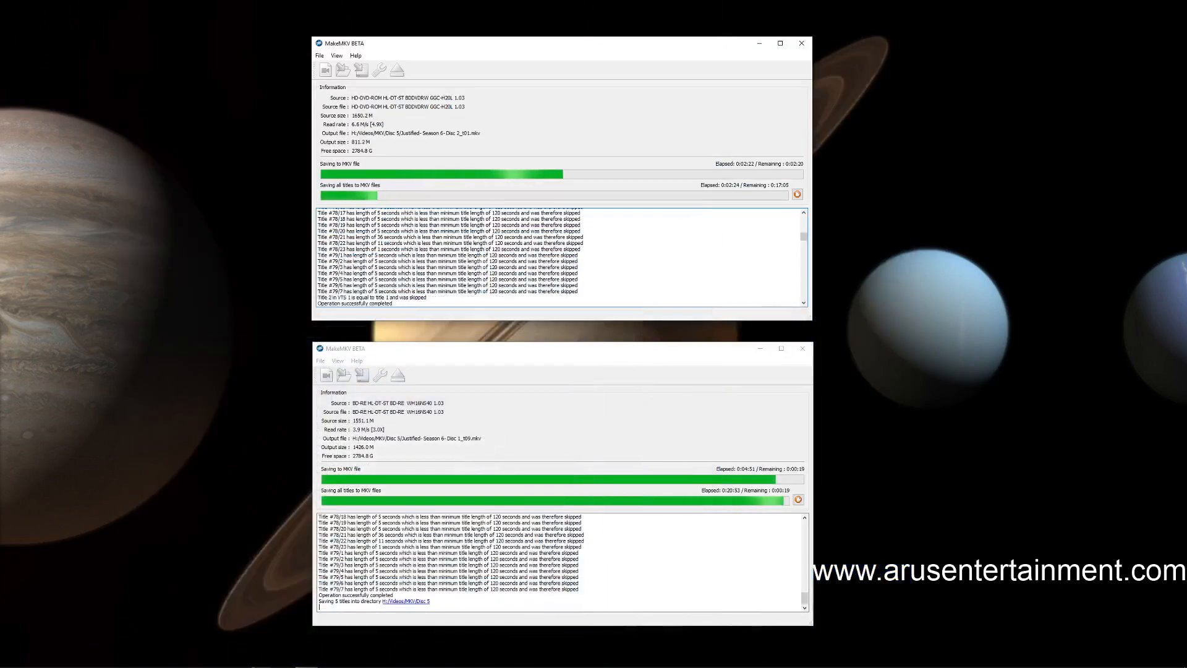